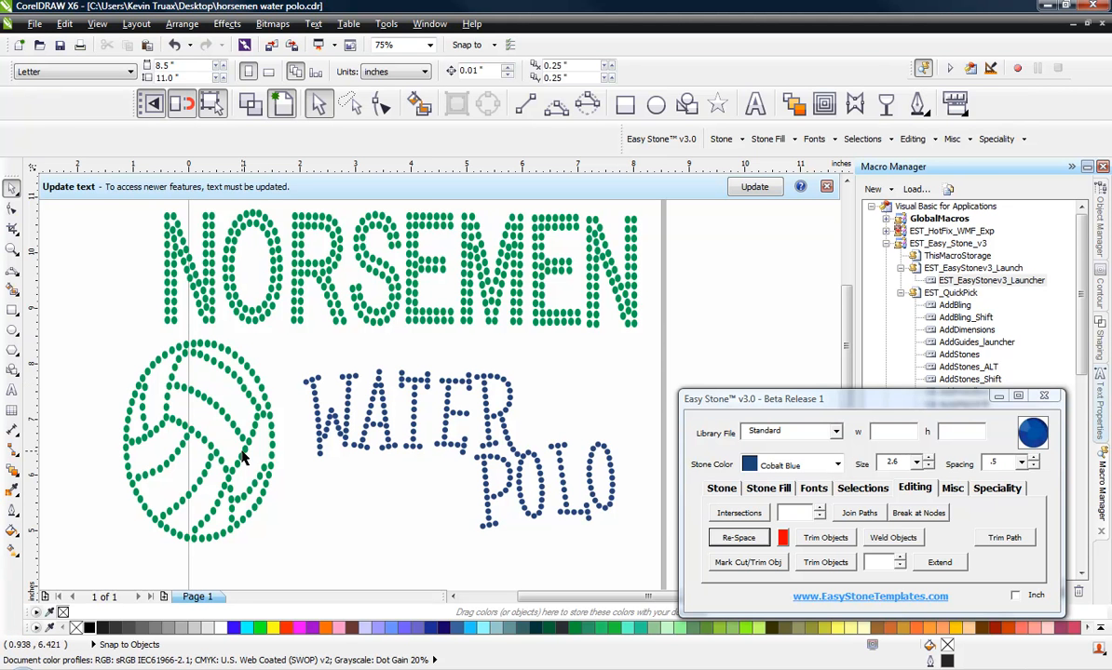
Step: Select the NORSEMEN stones and resize/replace them with a stone size of 3.4
{"action": "scroll", "coordinate": [363, 293], "scroll_direction": "up", "scroll_amount": 3}
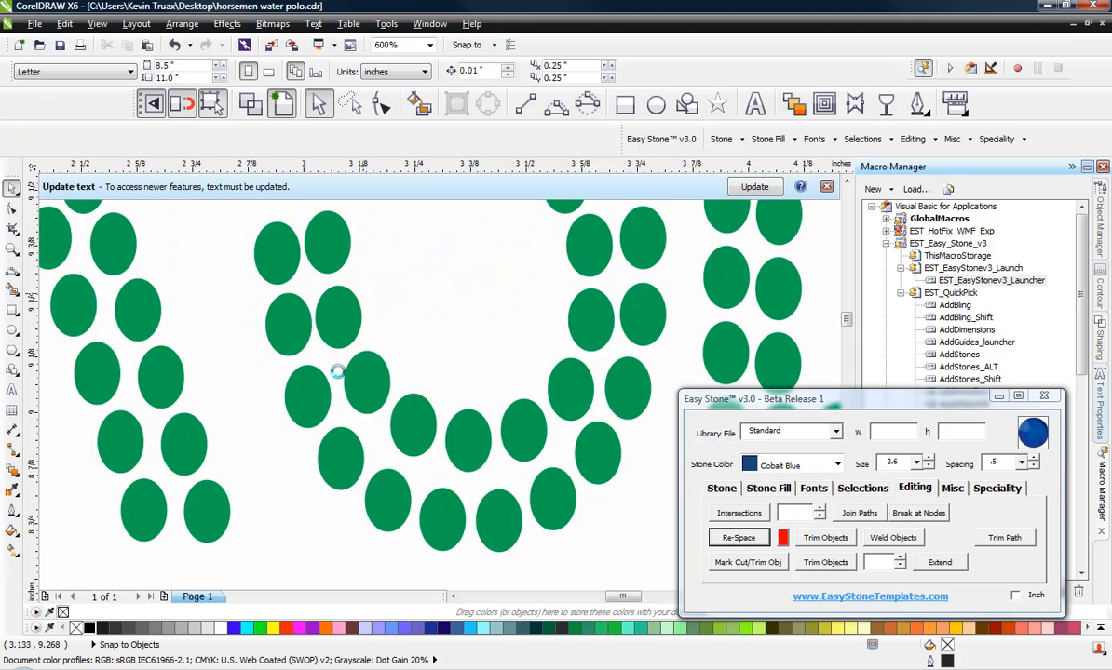
{"action": "scroll", "coordinate": [337, 390], "scroll_direction": "up", "scroll_amount": 2}
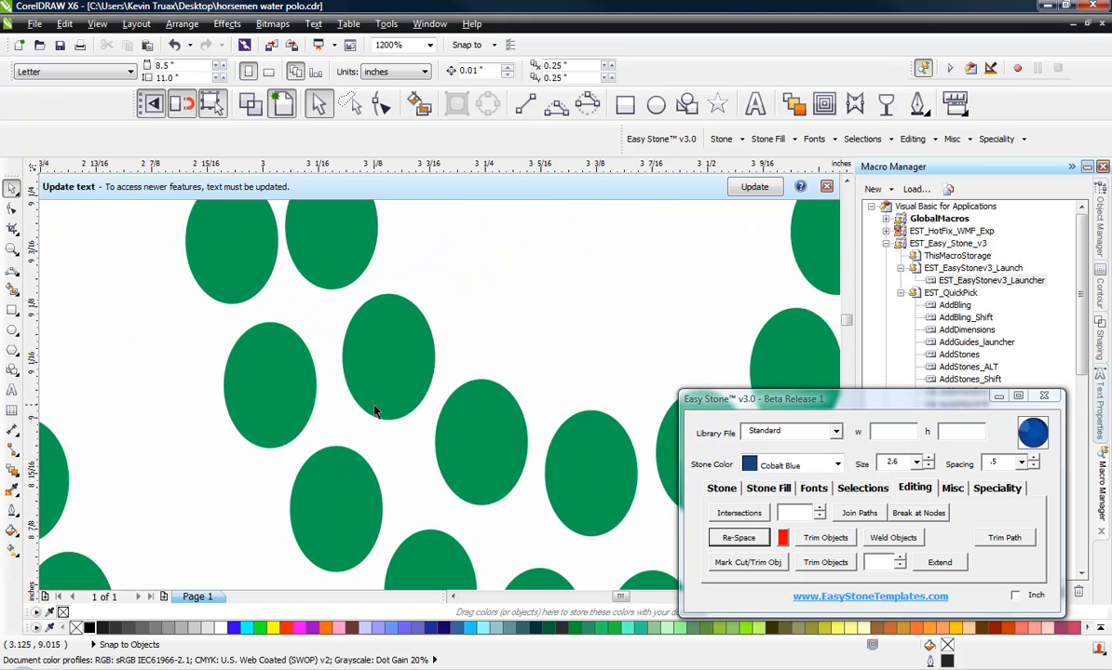
{"action": "scroll", "coordinate": [374, 411], "scroll_direction": "down", "scroll_amount": 2}
{"action": "scroll", "coordinate": [373, 405], "scroll_direction": "down", "scroll_amount": 1}
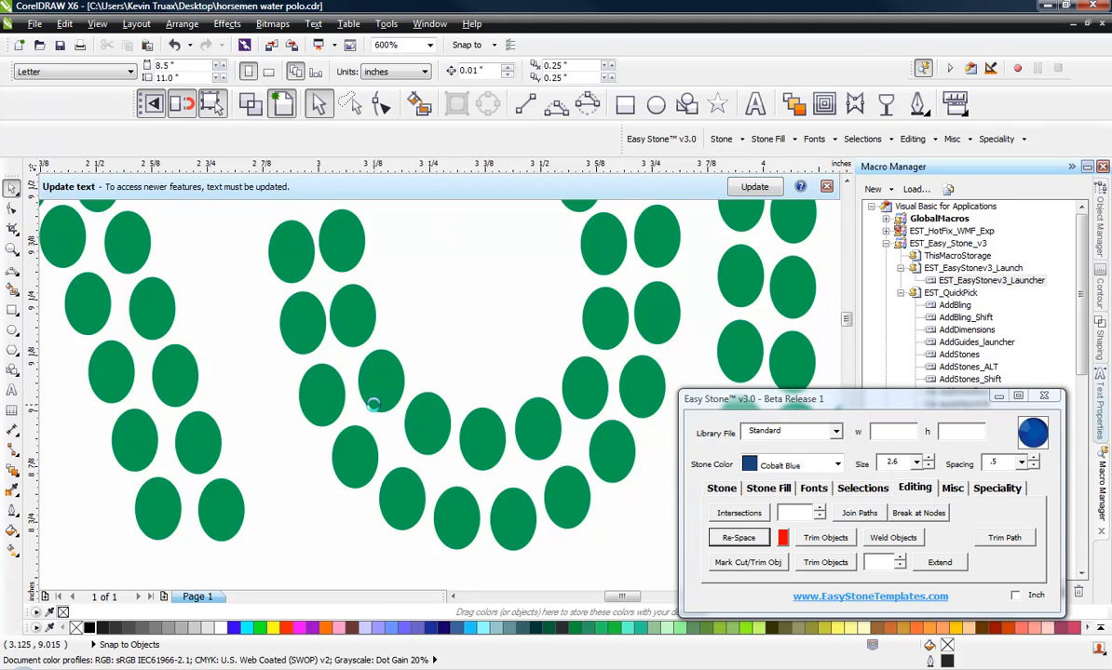
{"action": "scroll", "coordinate": [368, 372], "scroll_direction": "down", "scroll_amount": 2}
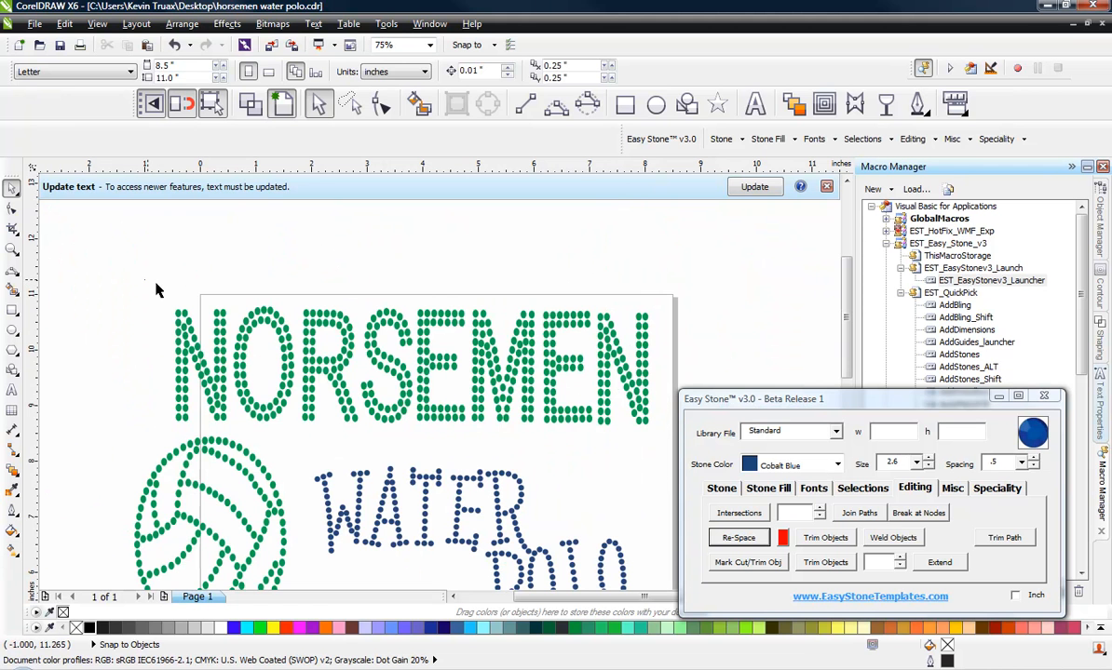
{"action": "left_click_drag", "start_coordinate": [145, 280], "coordinate": [677, 437]}
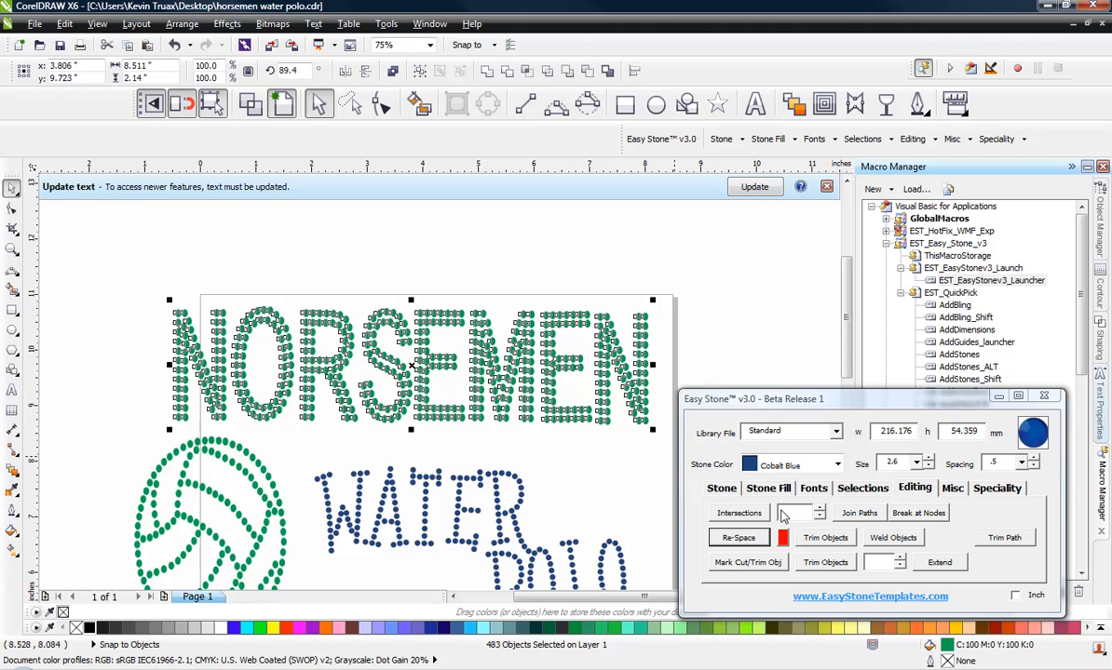
{"action": "left_click", "coordinate": [917, 463]}
{"action": "left_click", "coordinate": [905, 486]}
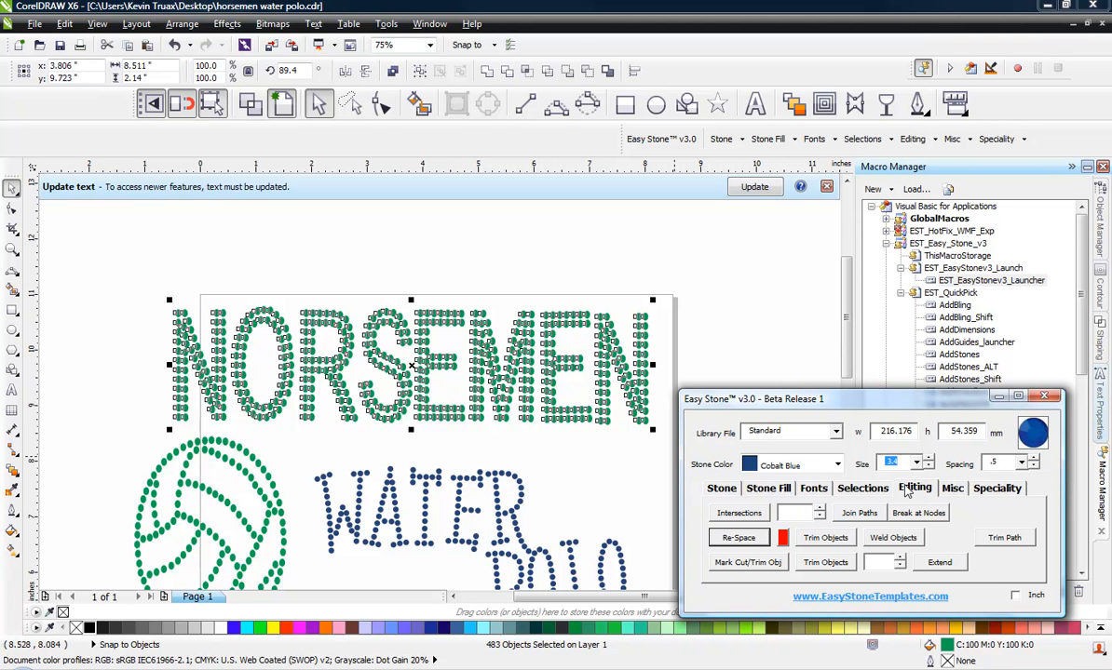
{"action": "left_click", "coordinate": [721, 488]}
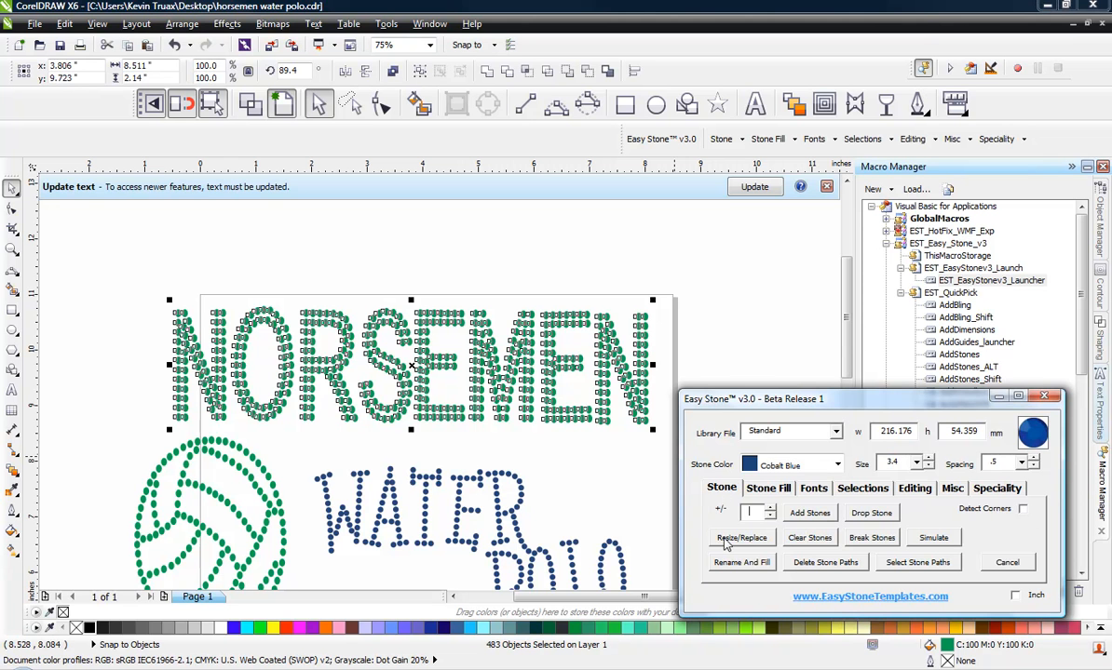
{"action": "left_click", "coordinate": [726, 541]}
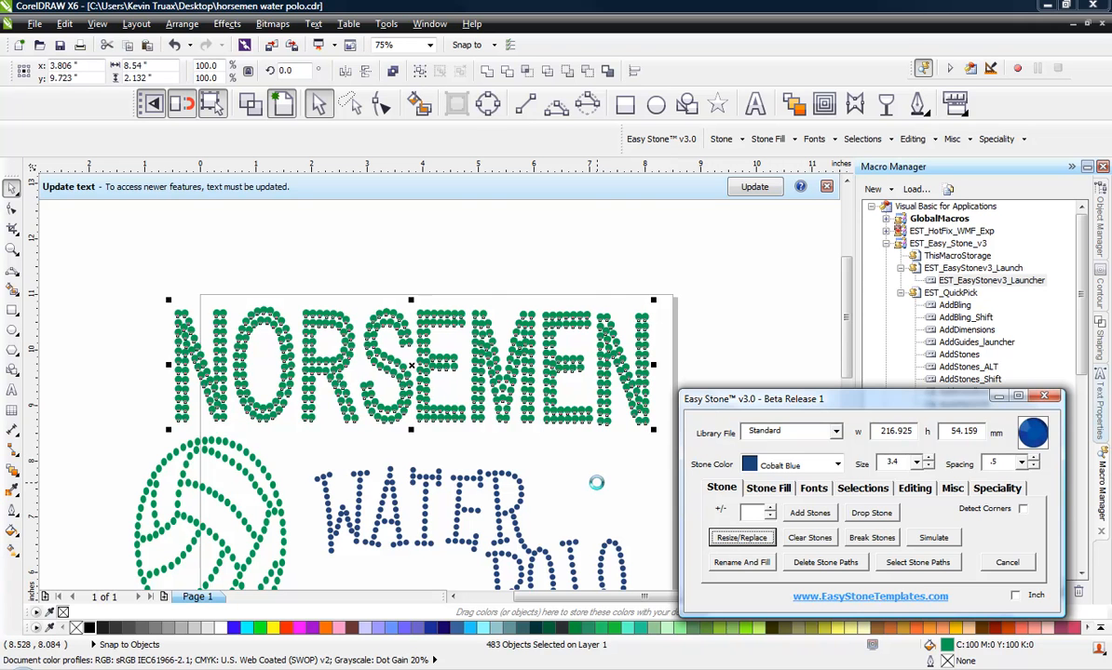
{"action": "left_click", "coordinate": [565, 445]}
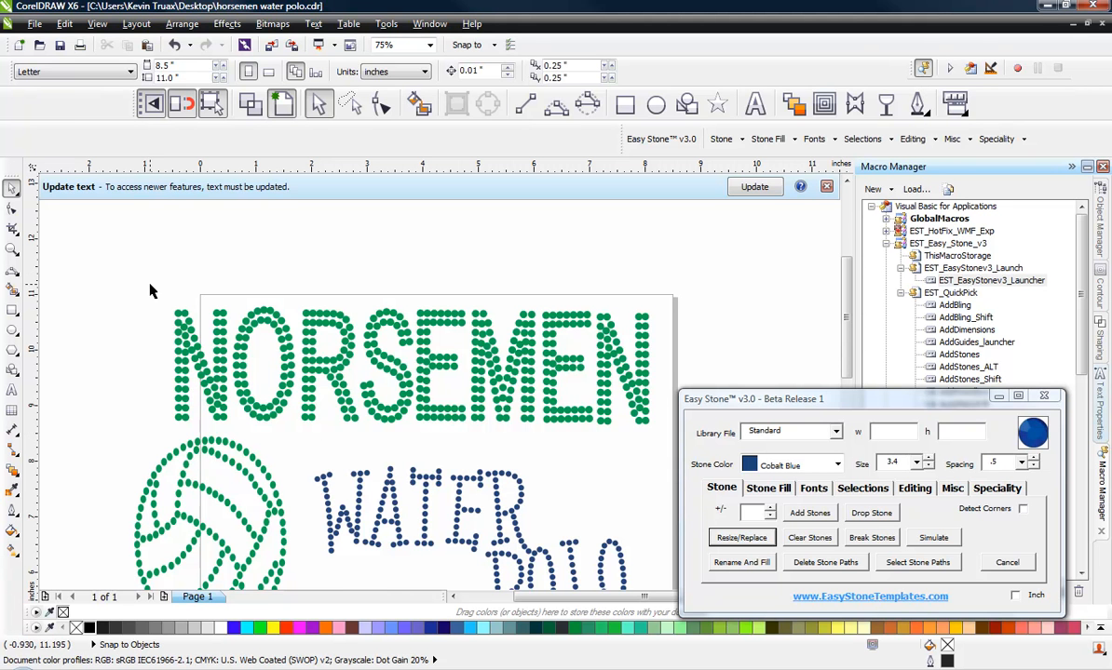
Step: Stretch the NORSEMEN stones to about 240 mm wide and resize/replace them again
{"action": "left_click_drag", "start_coordinate": [160, 289], "coordinate": [655, 425]}
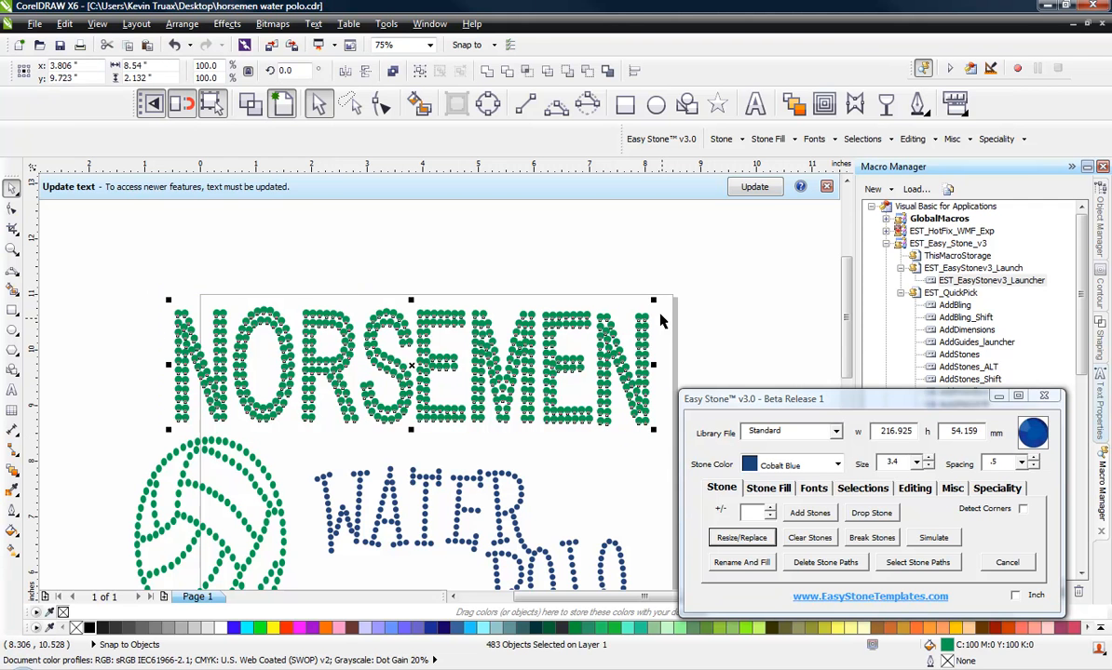
{"action": "left_click_drag", "start_coordinate": [655, 302], "coordinate": [692, 297]}
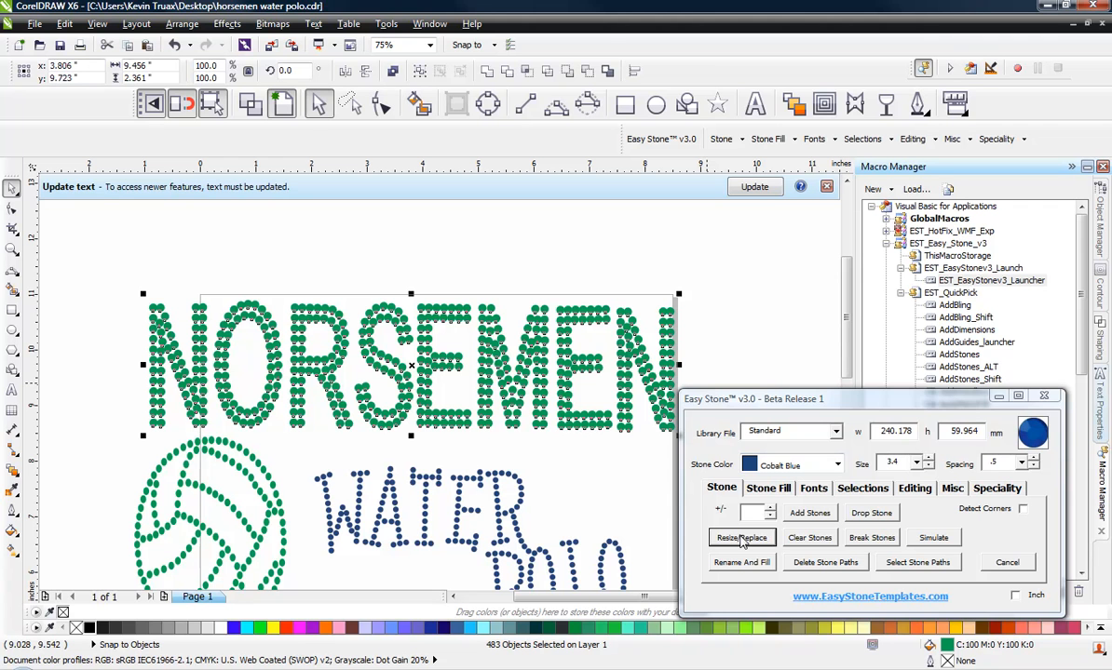
{"action": "left_click", "coordinate": [741, 542]}
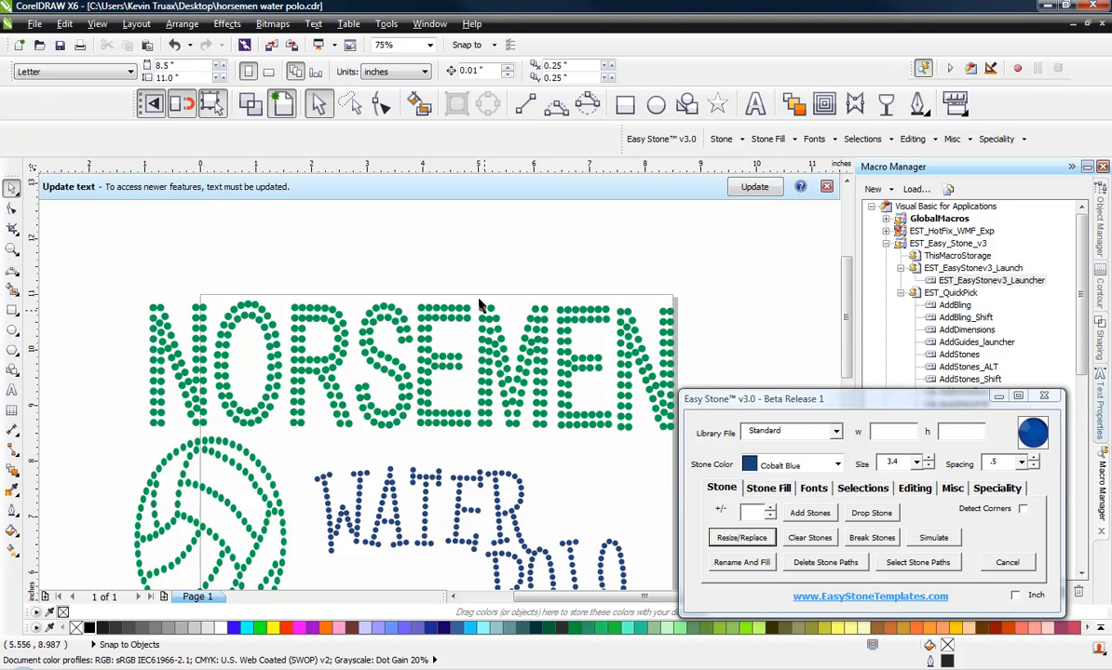
Step: Zoom in to examine the spacing and overlap of the resized NORSEMEN stones
{"action": "scroll", "coordinate": [448, 314], "scroll_direction": "up", "scroll_amount": 3}
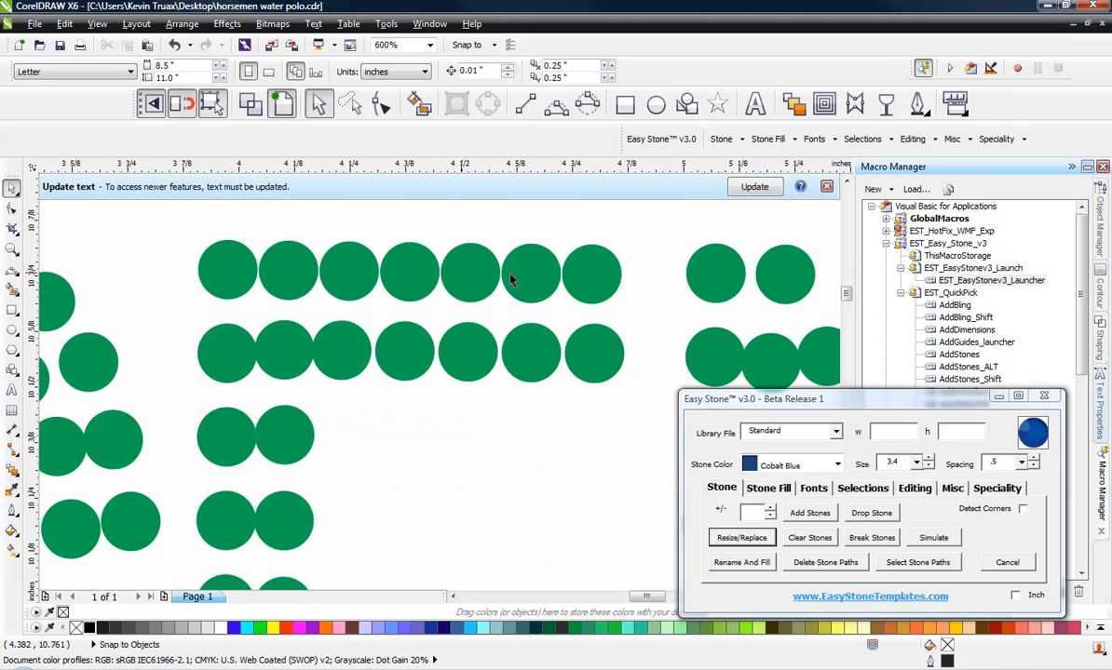
{"action": "scroll", "coordinate": [455, 252], "scroll_direction": "down", "scroll_amount": 2}
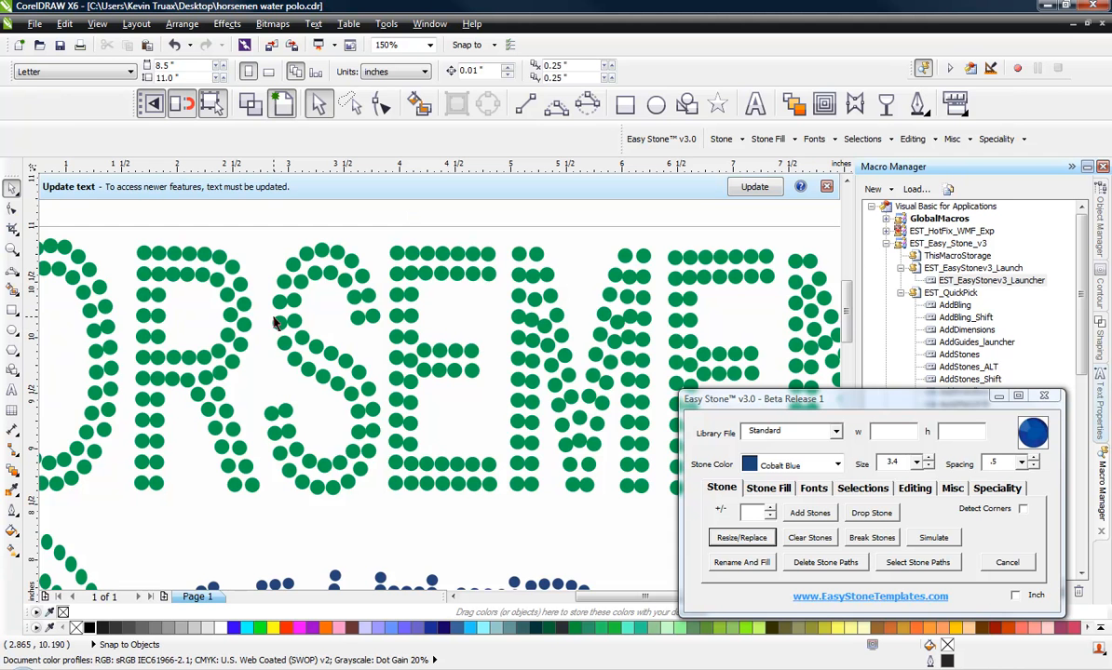
{"action": "scroll", "coordinate": [320, 312], "scroll_direction": "down", "scroll_amount": 2}
{"action": "scroll", "coordinate": [431, 347], "scroll_direction": "up", "scroll_amount": 2}
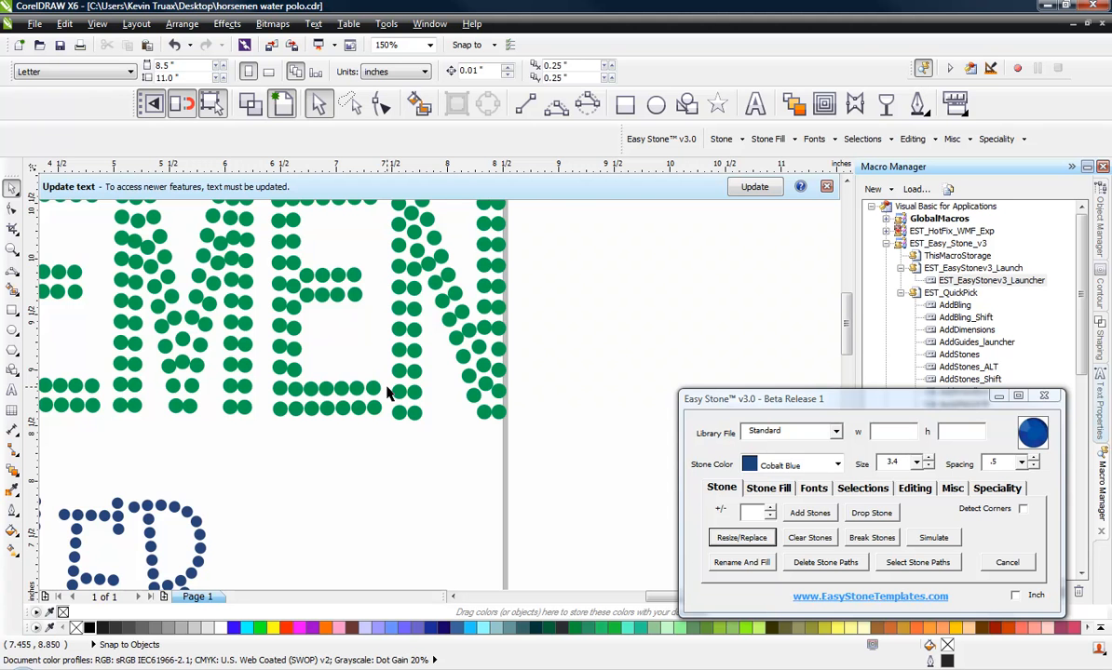
{"action": "scroll", "coordinate": [418, 417], "scroll_direction": "up", "scroll_amount": 1}
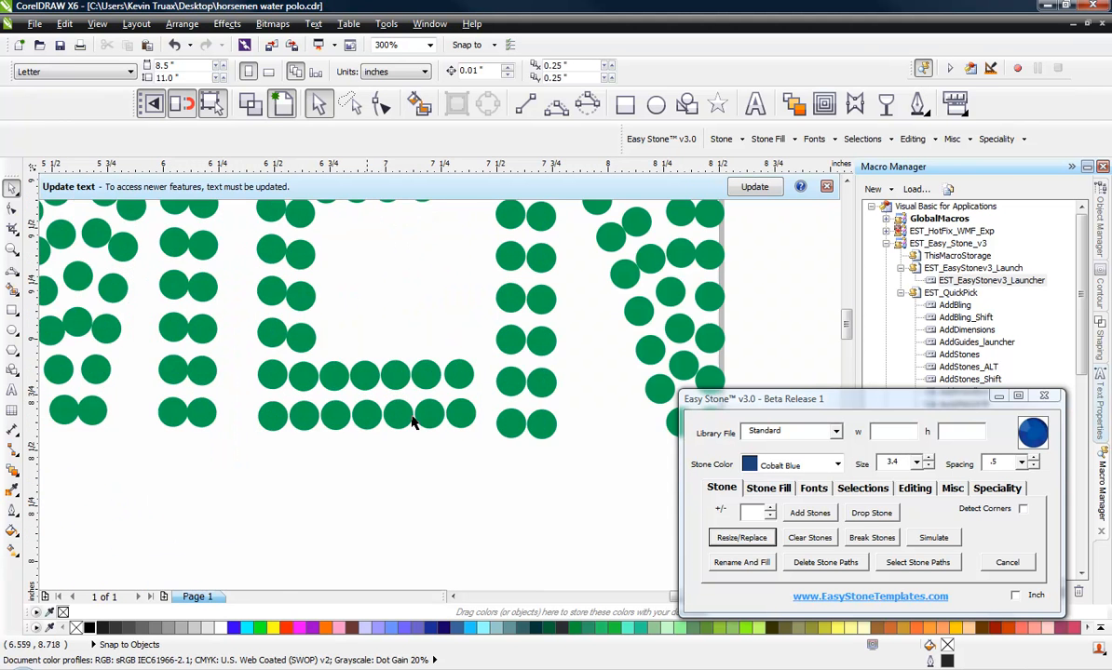
{"action": "scroll", "coordinate": [437, 418], "scroll_direction": "down", "scroll_amount": 2}
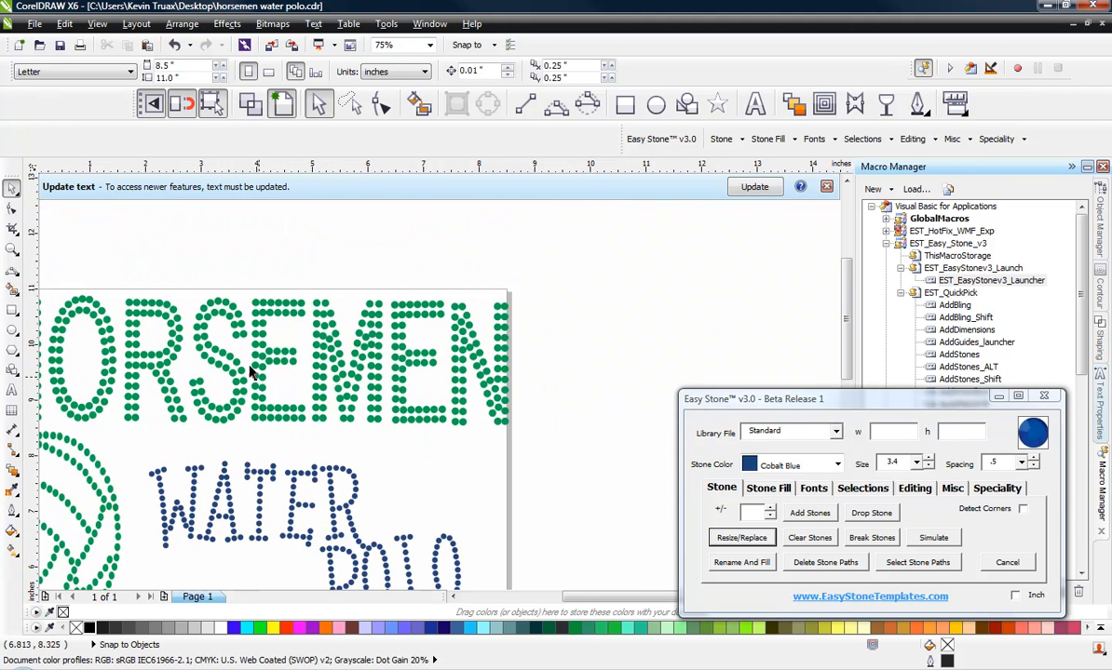
{"action": "scroll", "coordinate": [249, 372], "scroll_direction": "up", "scroll_amount": 2}
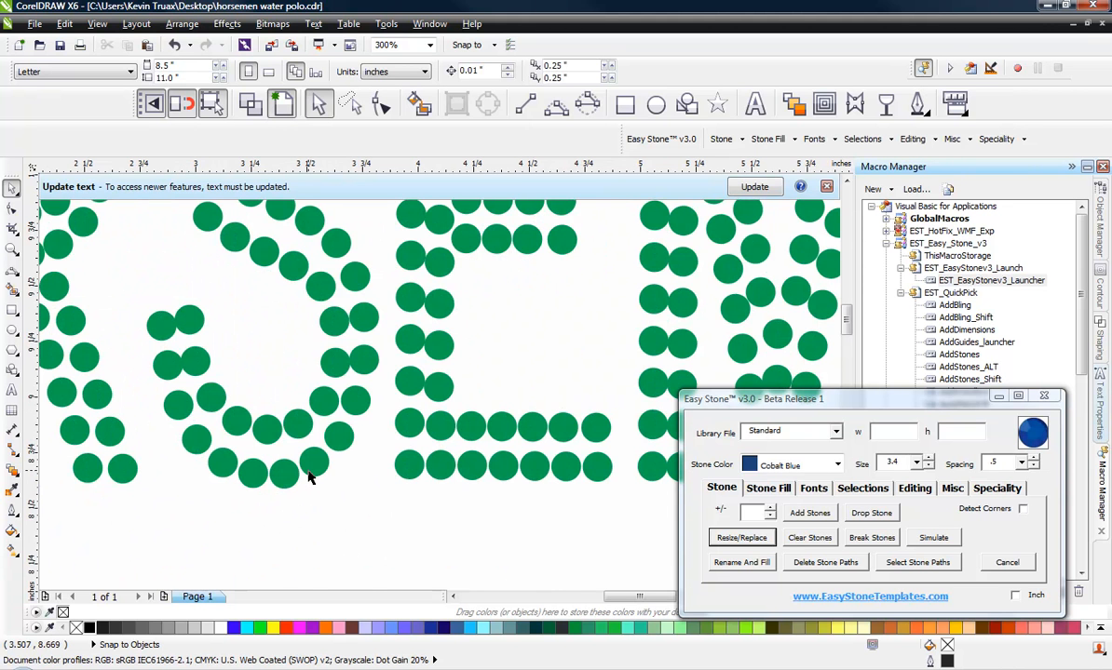
{"action": "scroll", "coordinate": [314, 405], "scroll_direction": "down", "scroll_amount": 1}
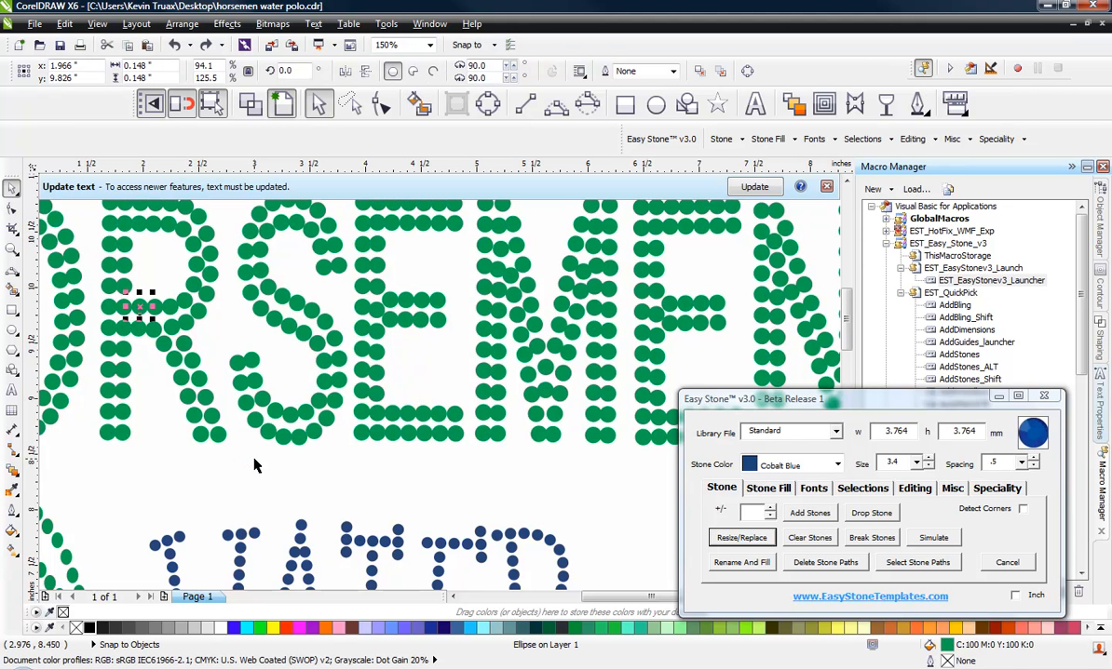
Step: Undo the stone resizing and stretching on the NORSEMEN lettering
{"action": "left_click", "coordinate": [254, 465]}
{"action": "key", "text": "ctrl+z"}
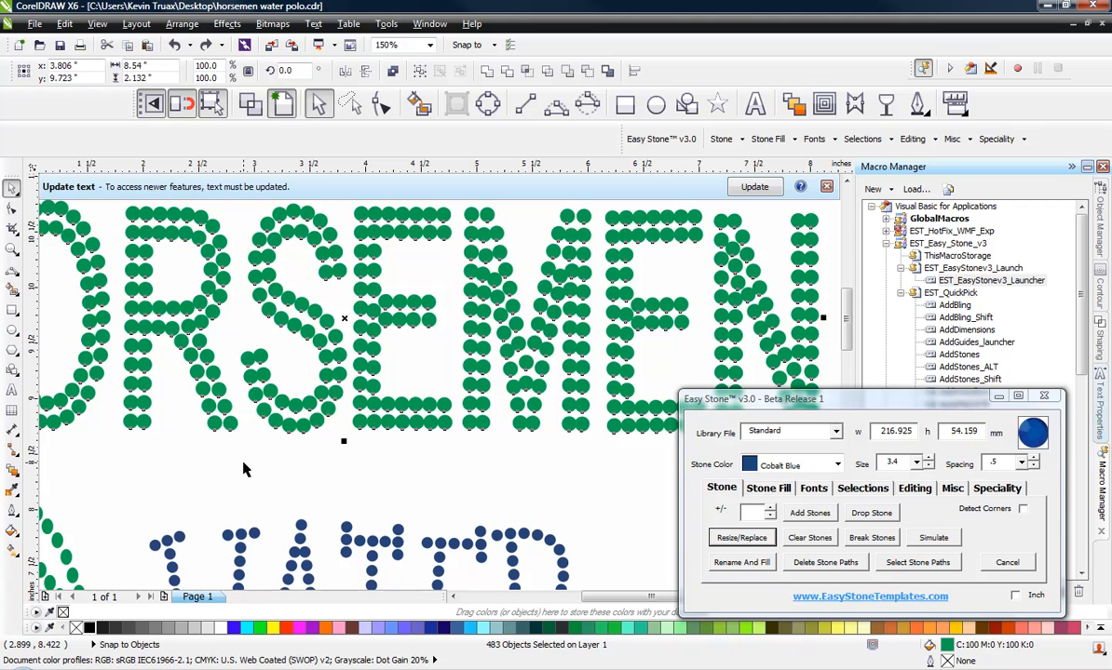
{"action": "left_click", "coordinate": [269, 457]}
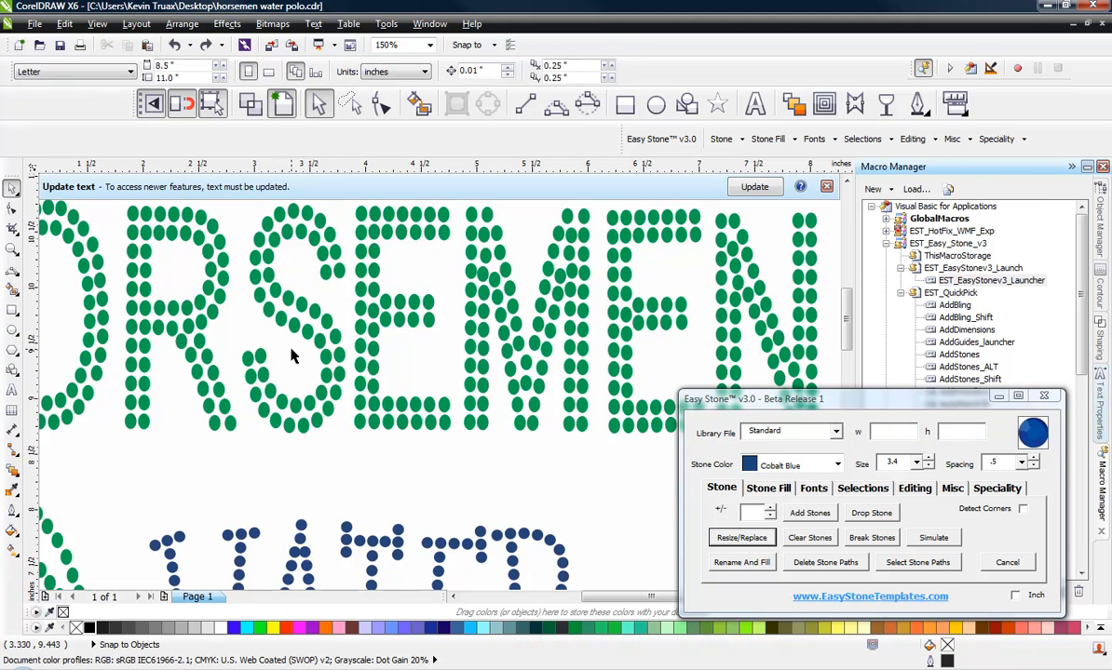
Step: Select the NORSEMEN stones and compress them vertically to about 40.9 mm tall
{"action": "scroll", "coordinate": [291, 355], "scroll_direction": "down", "scroll_amount": 2}
{"action": "scroll", "coordinate": [367, 347], "scroll_direction": "up", "scroll_amount": 6}
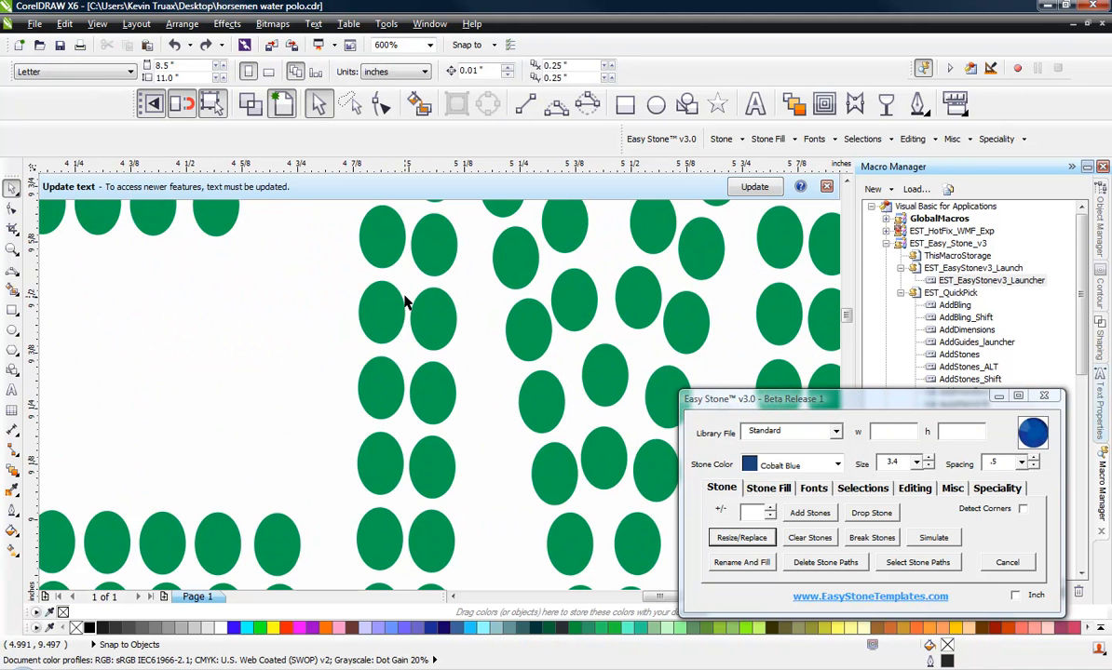
{"action": "scroll", "coordinate": [463, 342], "scroll_direction": "down", "scroll_amount": 6}
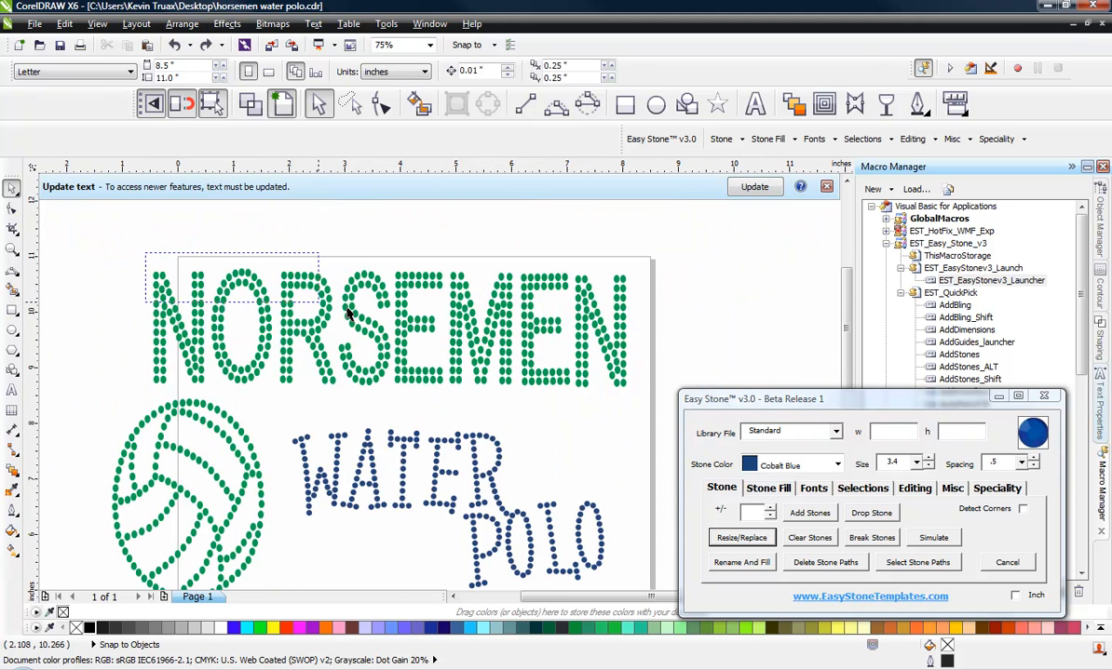
{"action": "left_click_drag", "start_coordinate": [144, 253], "coordinate": [652, 397]}
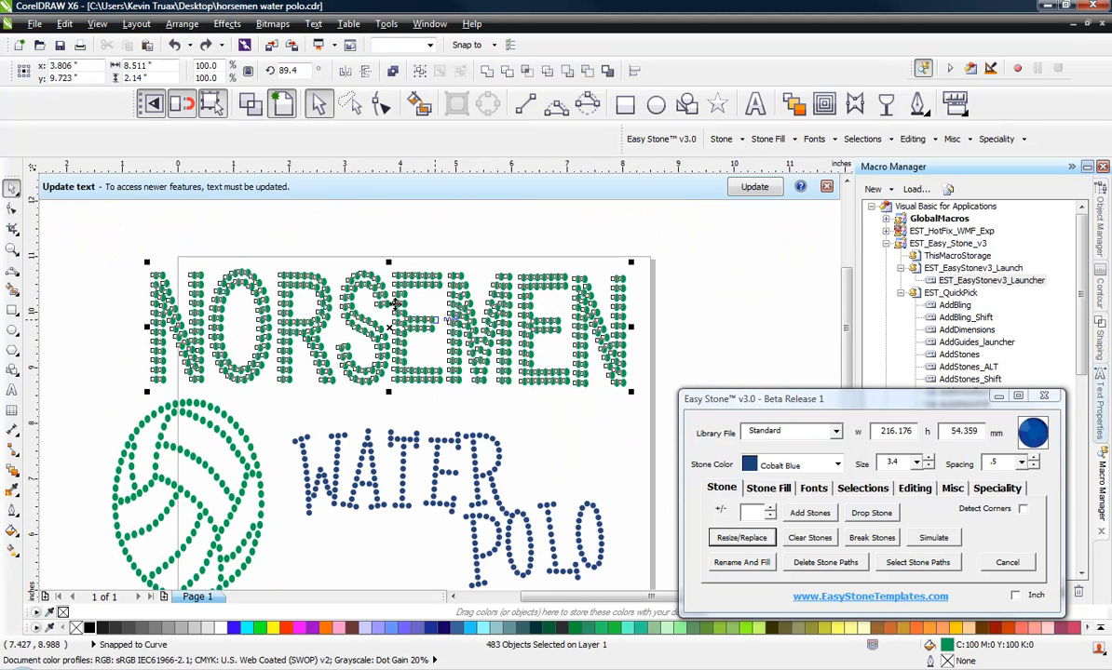
{"action": "scroll", "coordinate": [410, 266], "scroll_direction": "up", "scroll_amount": 4}
{"action": "scroll", "coordinate": [411, 266], "scroll_direction": "up", "scroll_amount": 2}
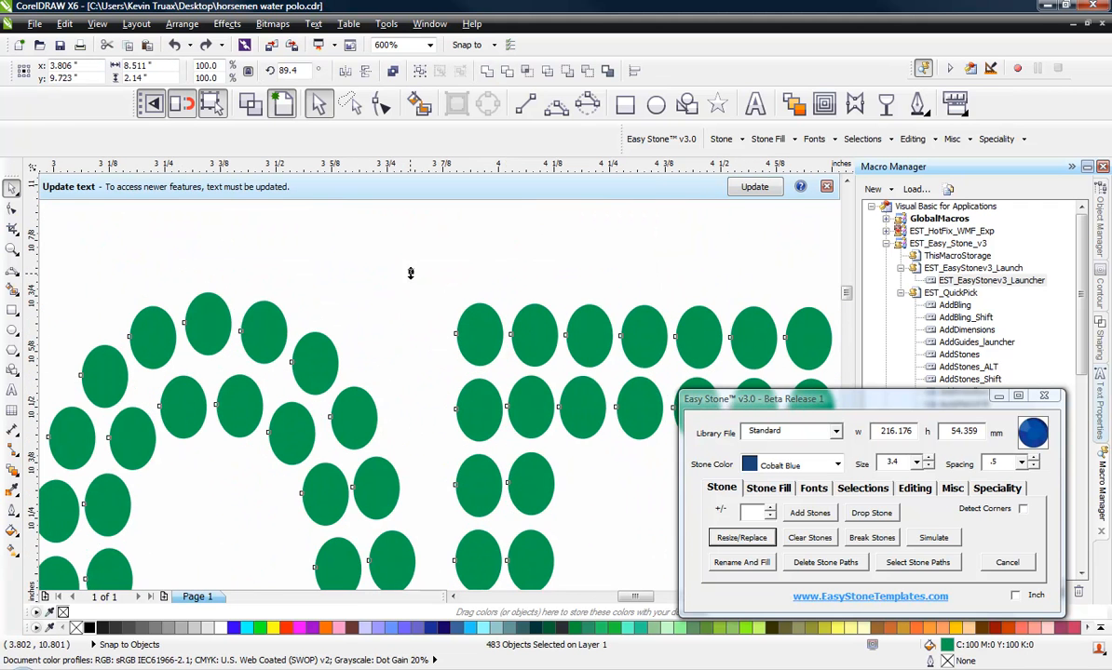
{"action": "left_click_drag", "start_coordinate": [410, 272], "coordinate": [397, 341]}
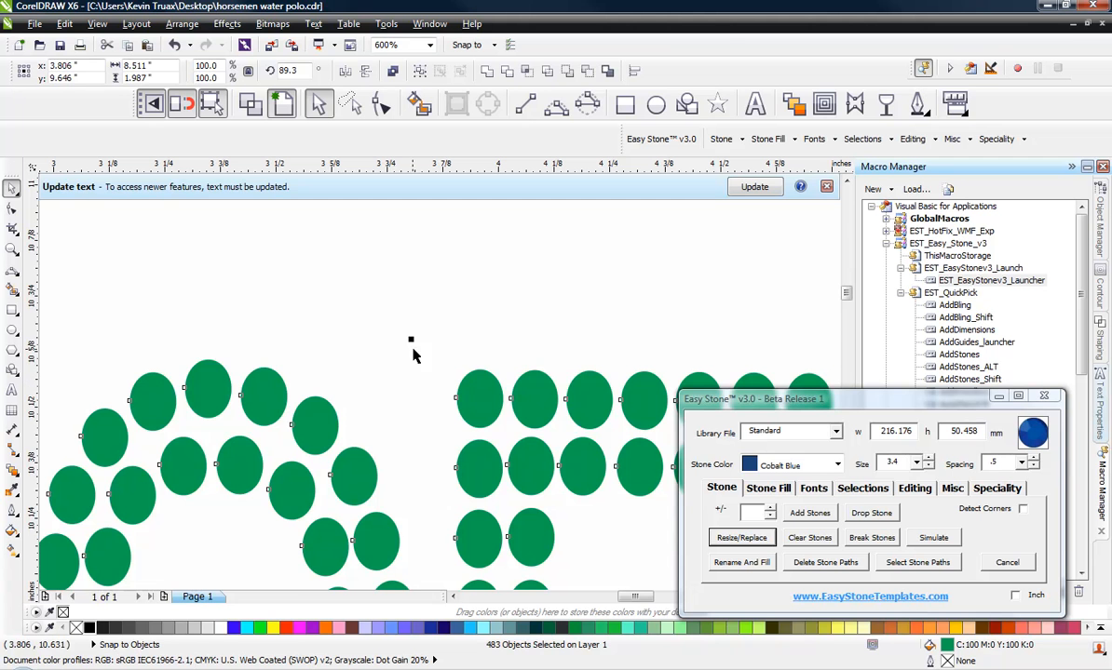
{"action": "left_click_drag", "start_coordinate": [415, 346], "coordinate": [391, 425]}
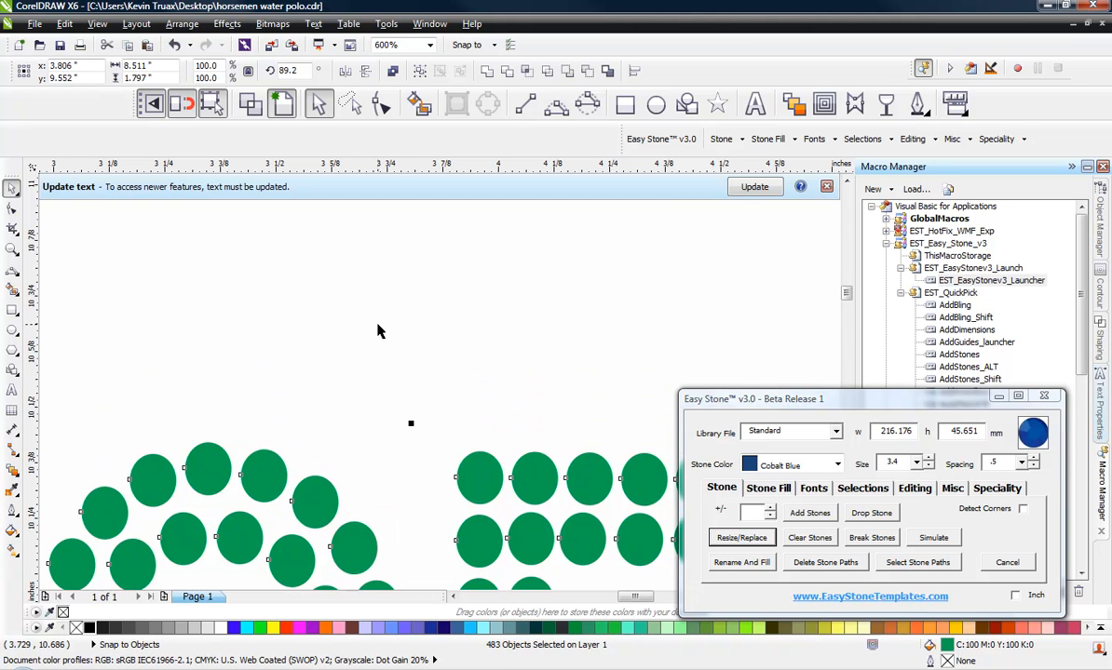
{"action": "scroll", "coordinate": [377, 330], "scroll_direction": "down", "scroll_amount": 2}
{"action": "scroll", "coordinate": [367, 377], "scroll_direction": "up", "scroll_amount": 1}
{"action": "scroll", "coordinate": [293, 330], "scroll_direction": "up", "scroll_amount": 1}
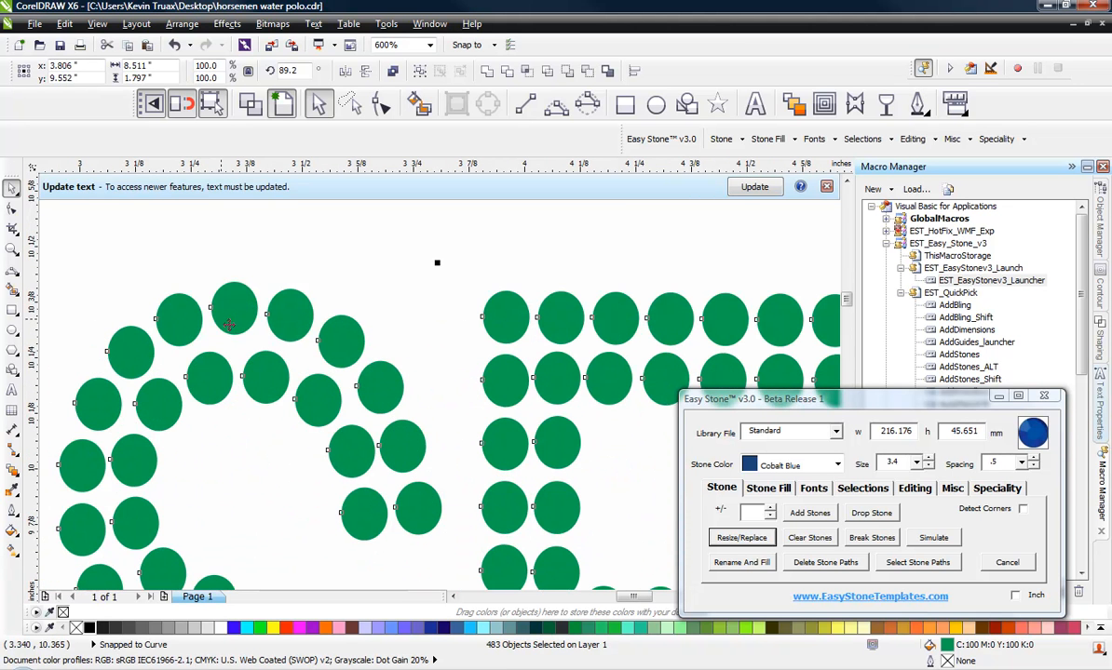
{"action": "left_click_drag", "start_coordinate": [437, 267], "coordinate": [437, 314]}
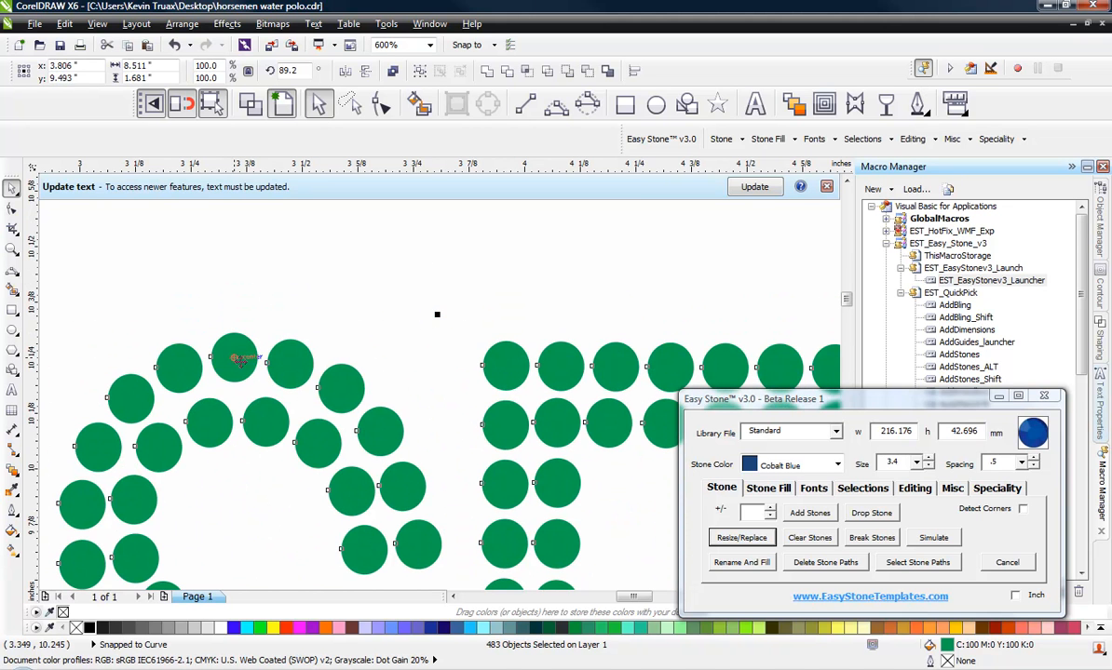
{"action": "left_click_drag", "start_coordinate": [437, 314], "coordinate": [437, 331]}
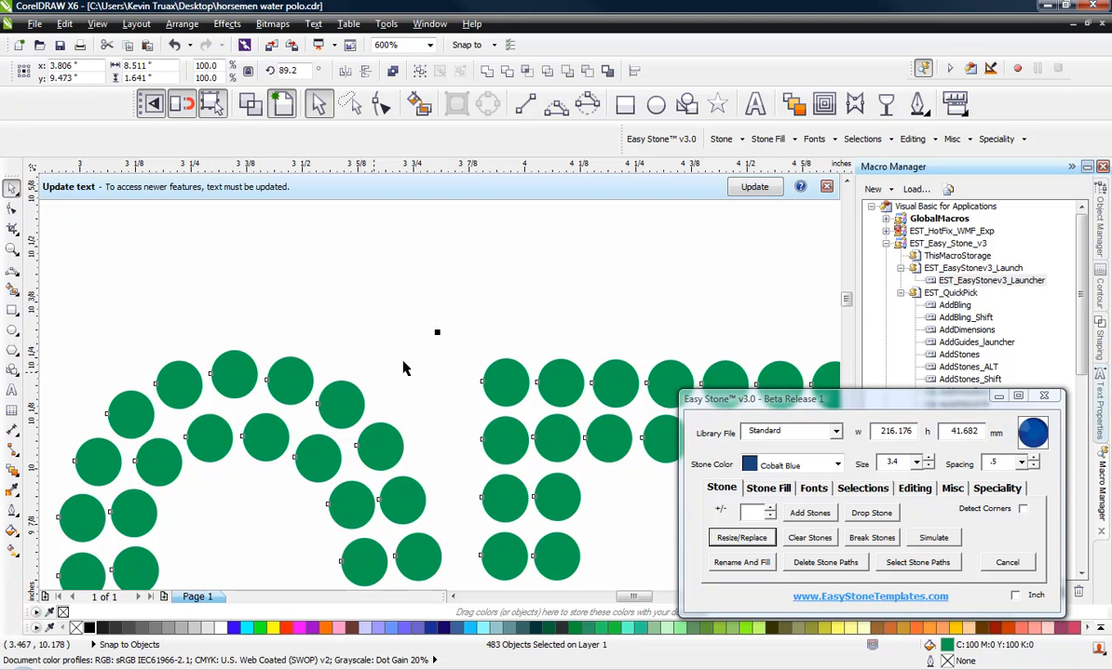
{"action": "left_click_drag", "start_coordinate": [437, 335], "coordinate": [437, 346]}
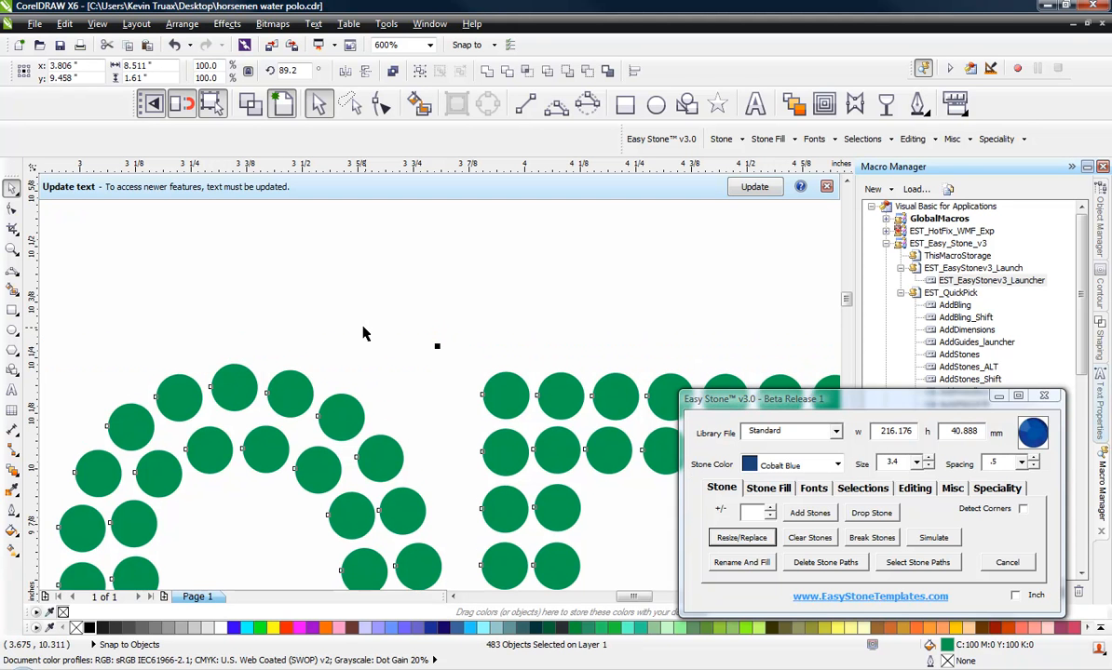
{"action": "left_click", "coordinate": [365, 312]}
Step: Select a single NORSEMEN stone to check its width and height
{"action": "scroll", "coordinate": [370, 289], "scroll_direction": "down", "scroll_amount": 4}
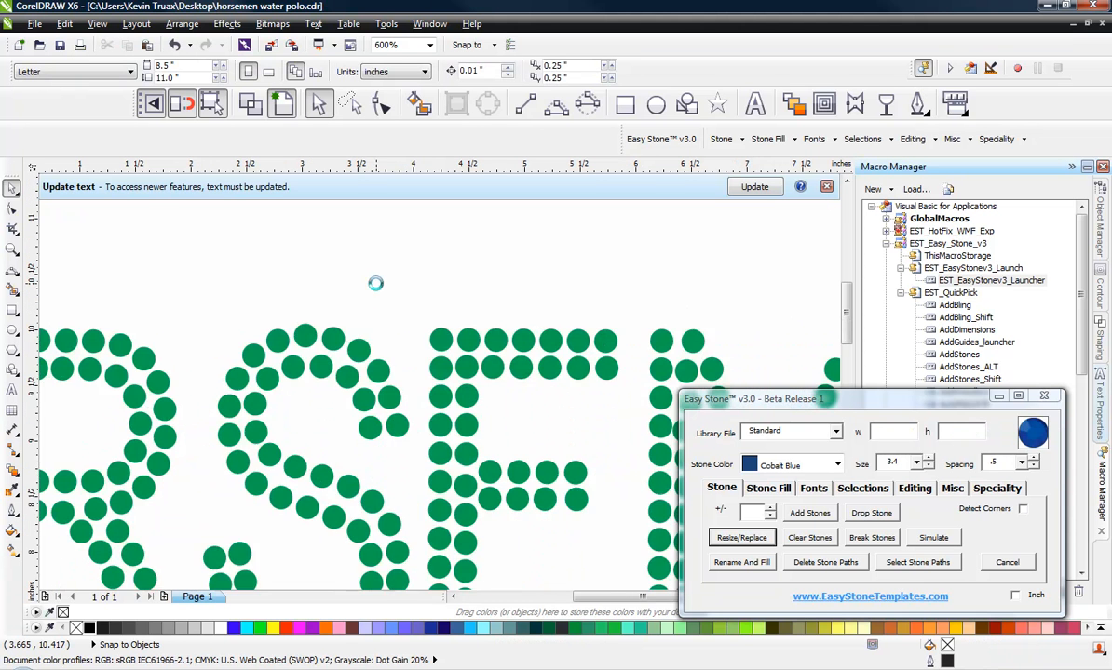
{"action": "scroll", "coordinate": [375, 283], "scroll_direction": "down", "scroll_amount": 2}
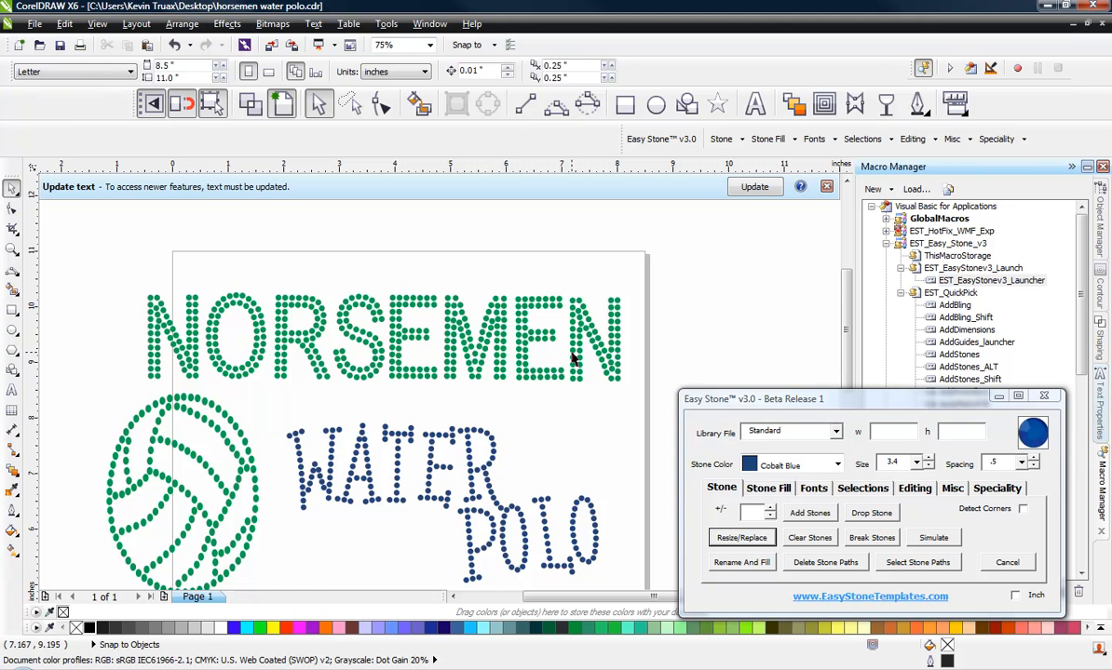
{"action": "scroll", "coordinate": [506, 323], "scroll_direction": "up", "scroll_amount": 8}
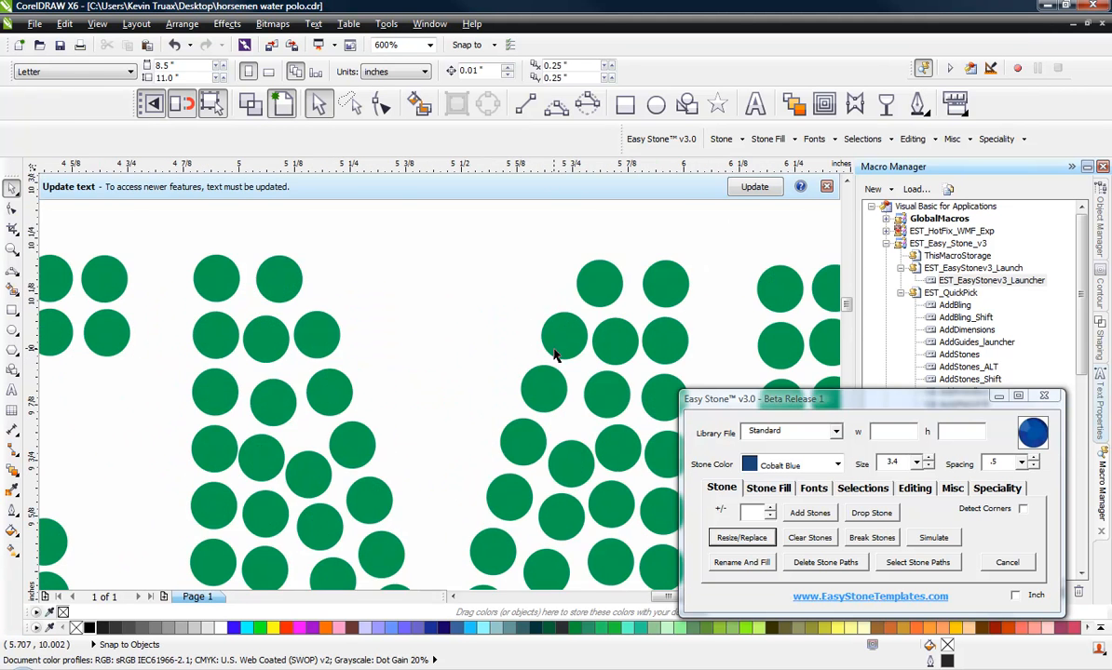
{"action": "left_click", "coordinate": [571, 337]}
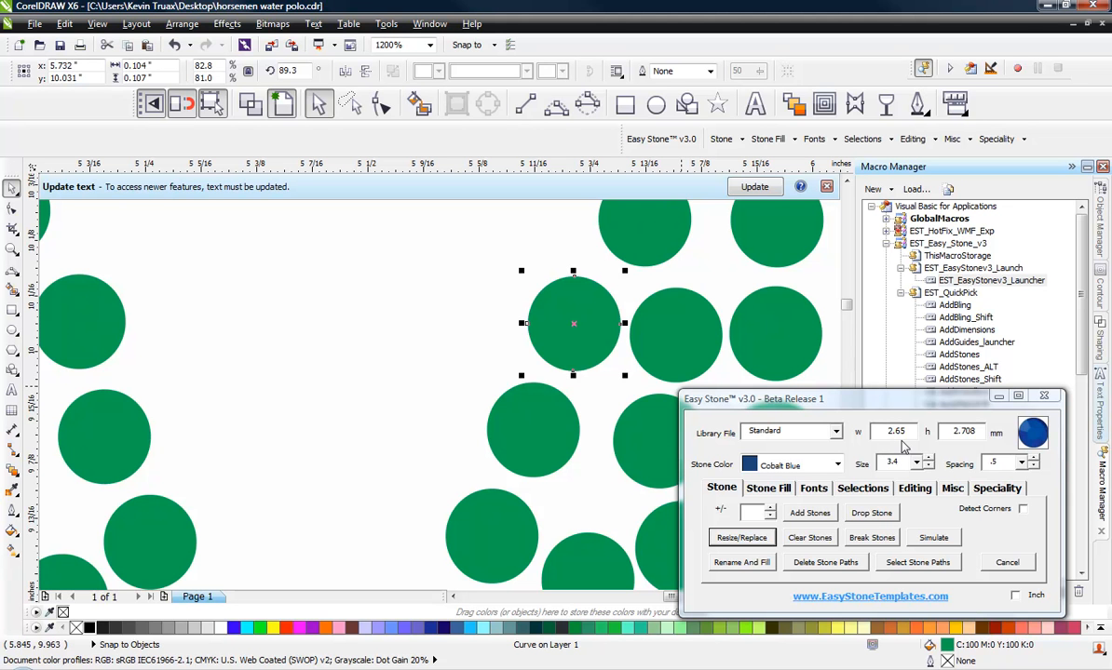
Step: Select a single NORSEMEN stone and run Scale Design from the Speciality options to detect its stone size
{"action": "left_click", "coordinate": [473, 361]}
{"action": "scroll", "coordinate": [466, 280], "scroll_direction": "down", "scroll_amount": 6}
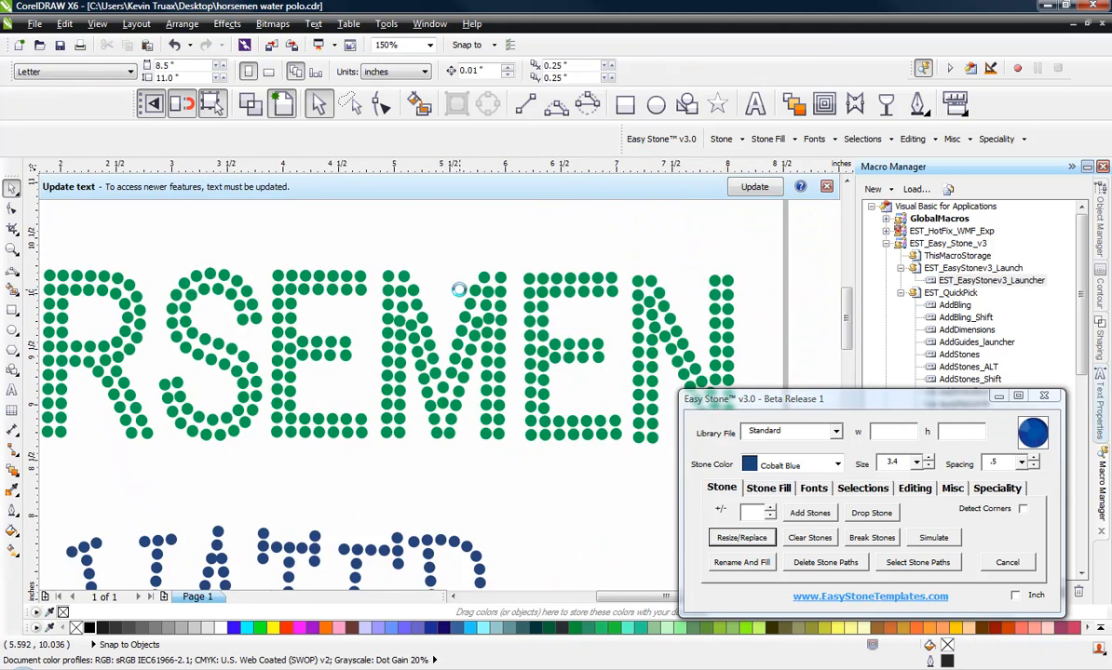
{"action": "scroll", "coordinate": [459, 291], "scroll_direction": "down", "scroll_amount": 2}
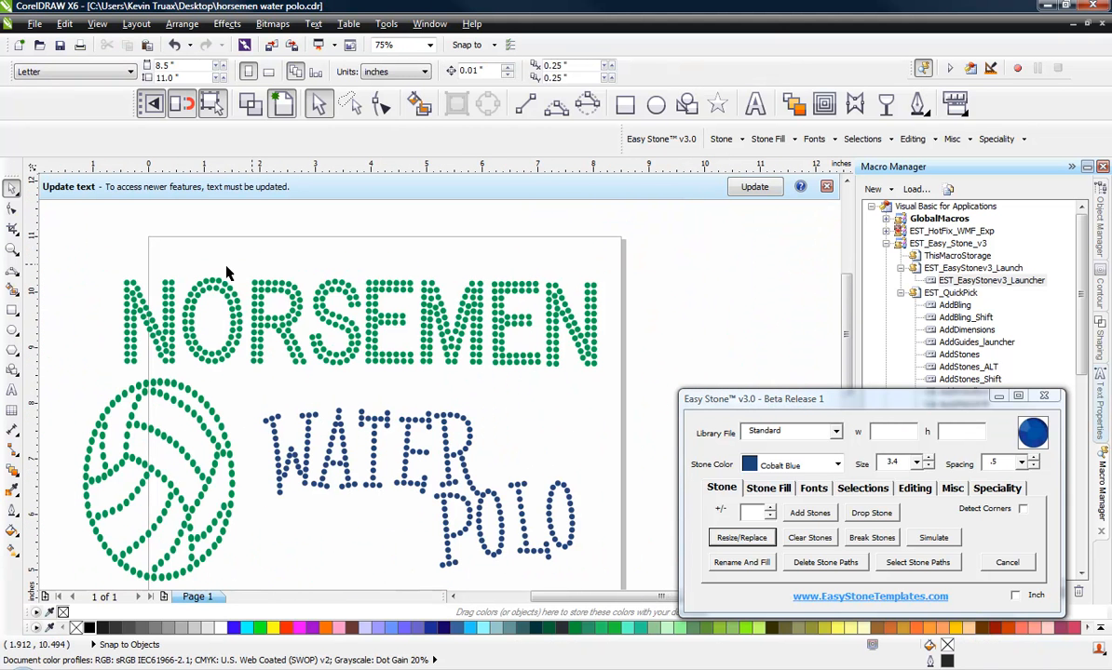
{"action": "left_click", "coordinate": [376, 318]}
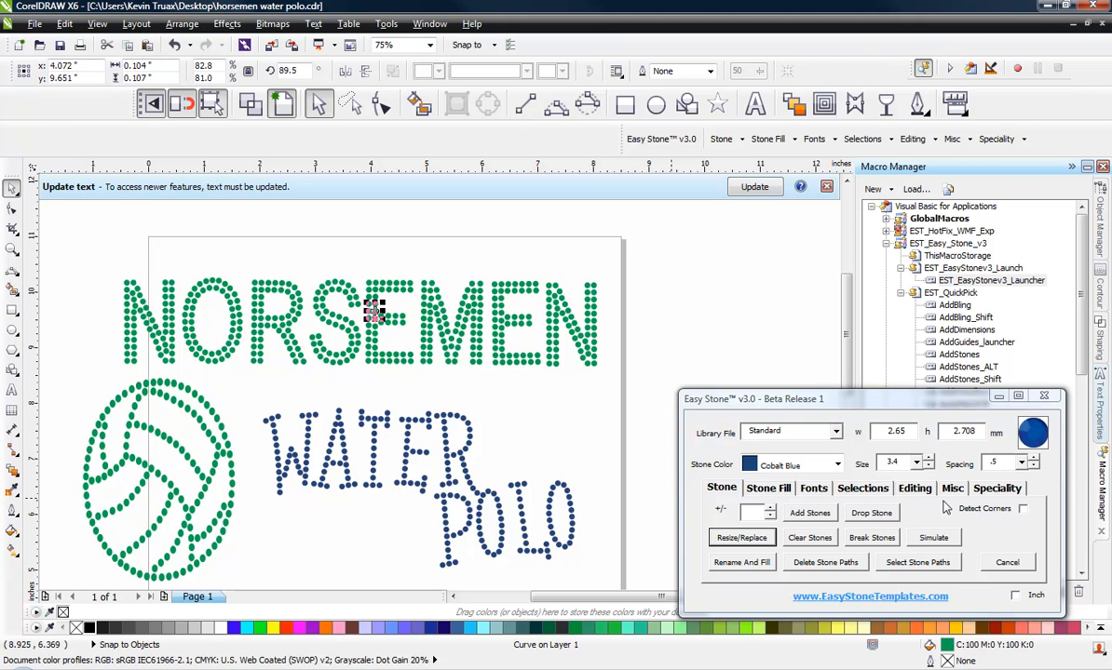
{"action": "left_click", "coordinate": [994, 492]}
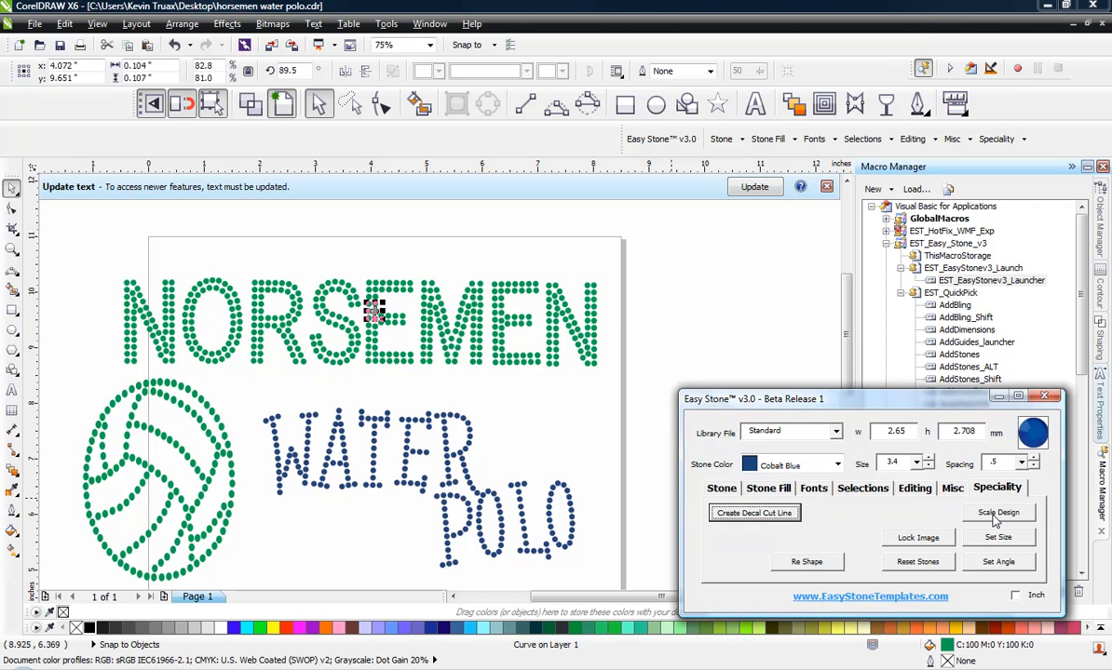
{"action": "left_click", "coordinate": [996, 515]}
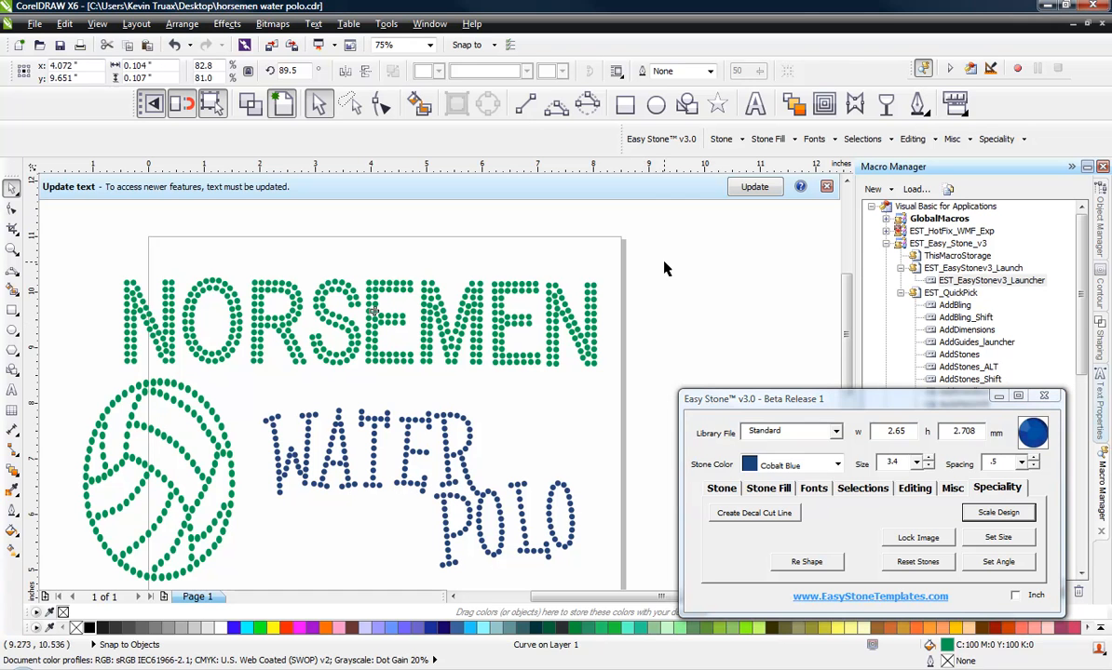
Step: Select all NORSEMEN stones and scale the design to stone size 2.6 with Scale Design
{"action": "left_click_drag", "start_coordinate": [668, 256], "coordinate": [93, 377]}
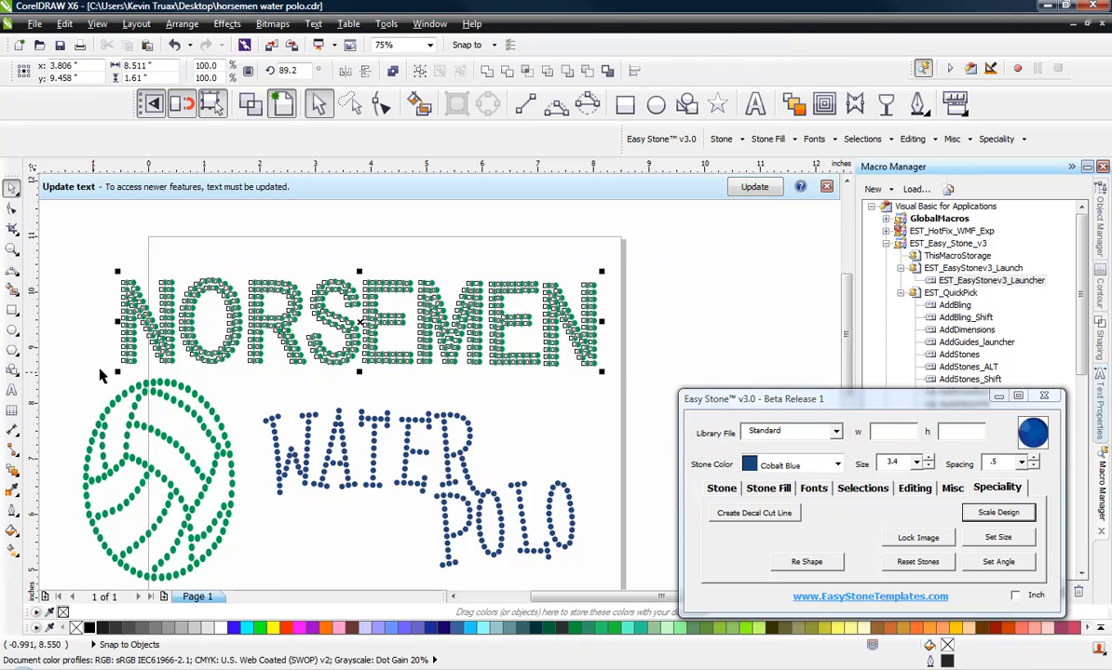
{"action": "left_click", "coordinate": [919, 463]}
{"action": "left_click", "coordinate": [909, 480]}
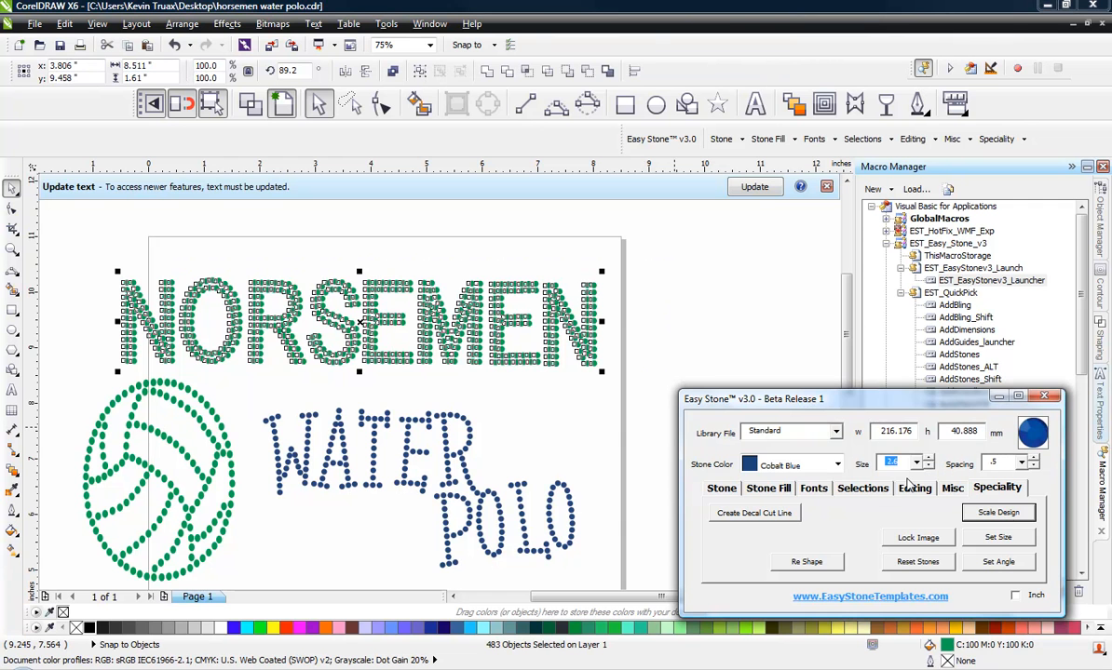
{"action": "left_click", "coordinate": [1004, 517]}
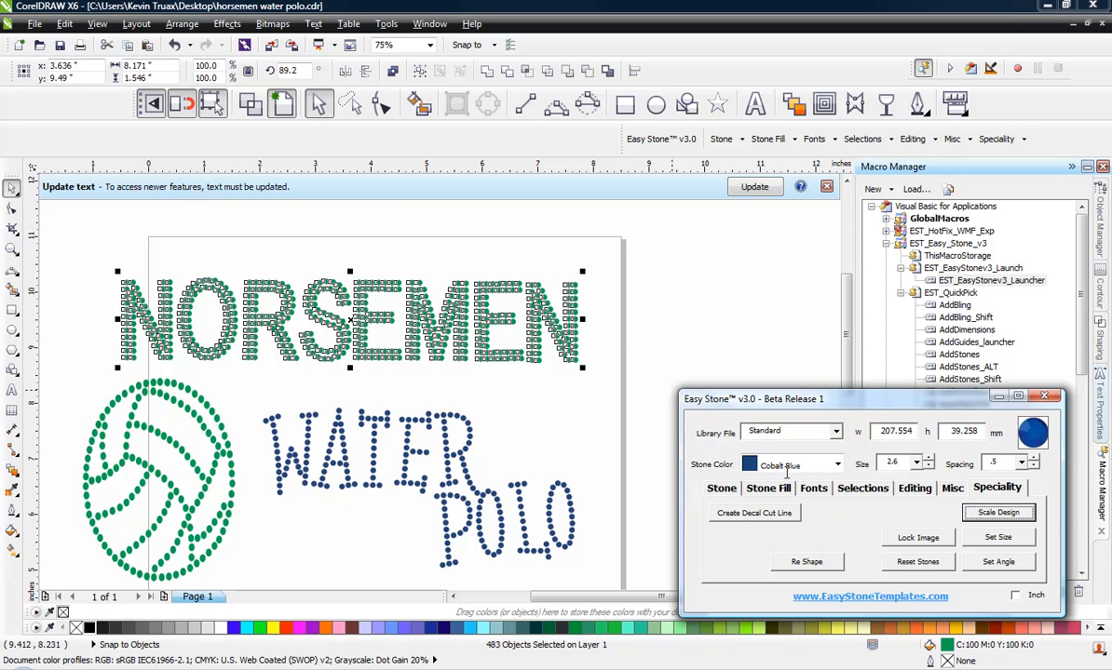
Step: Resize and replace the selected NORSEMEN stones with the Resize/Replace command
{"action": "left_click", "coordinate": [732, 488]}
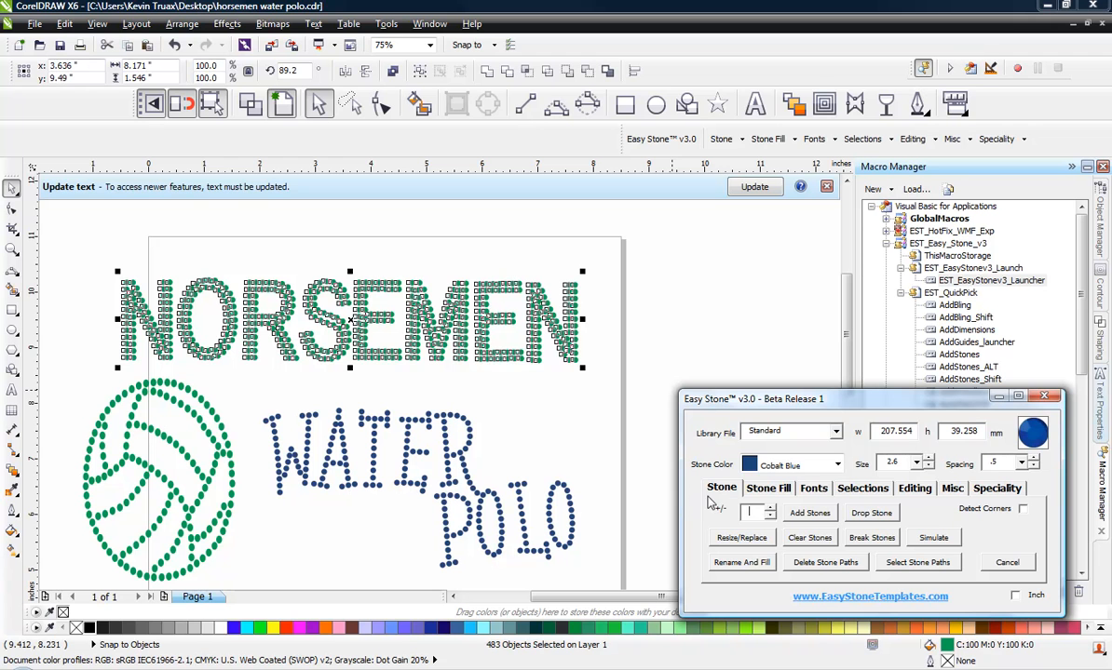
{"action": "left_click", "coordinate": [740, 538]}
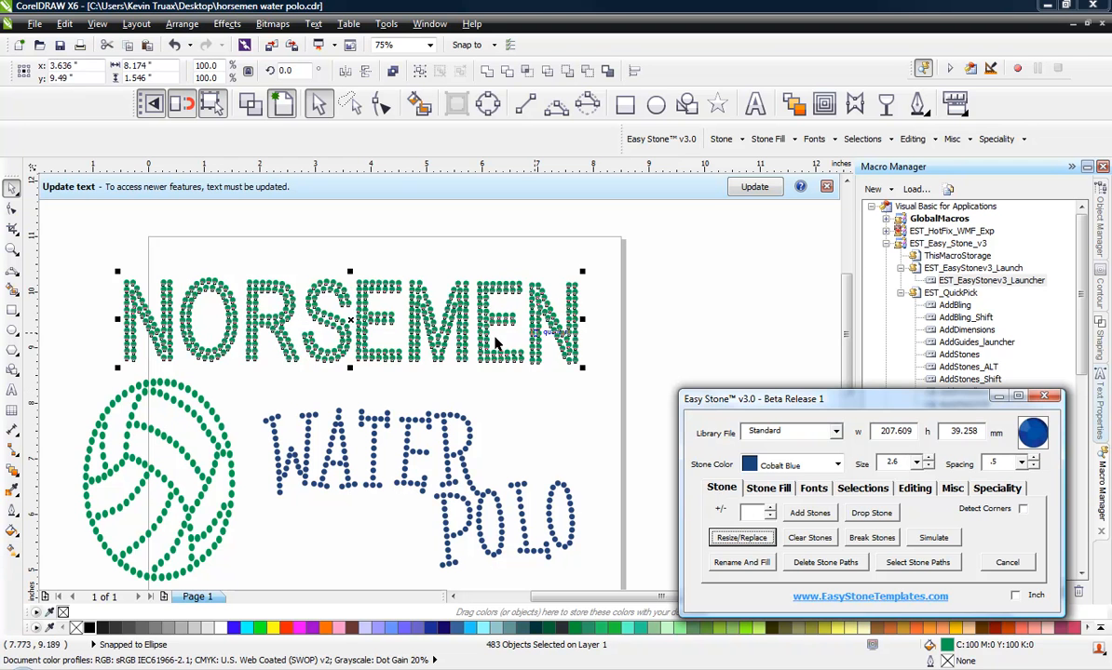
{"action": "left_click", "coordinate": [454, 392]}
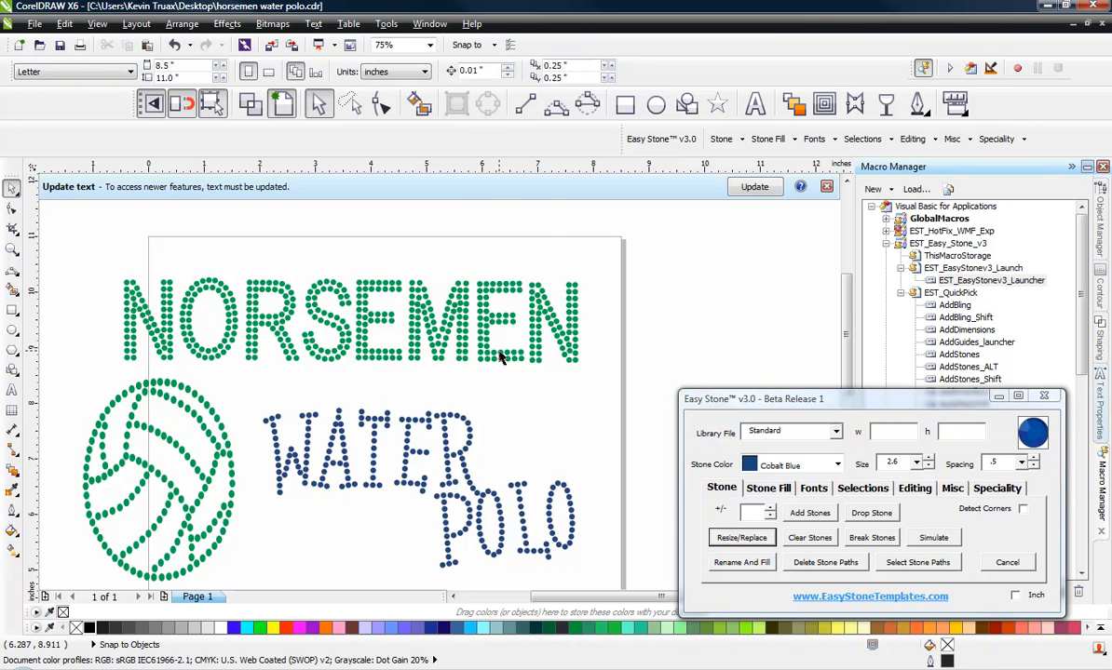
Step: Zoom in and select a single NORSEMEN stone to check its new width and height
{"action": "scroll", "coordinate": [413, 373], "scroll_direction": "up", "scroll_amount": 5}
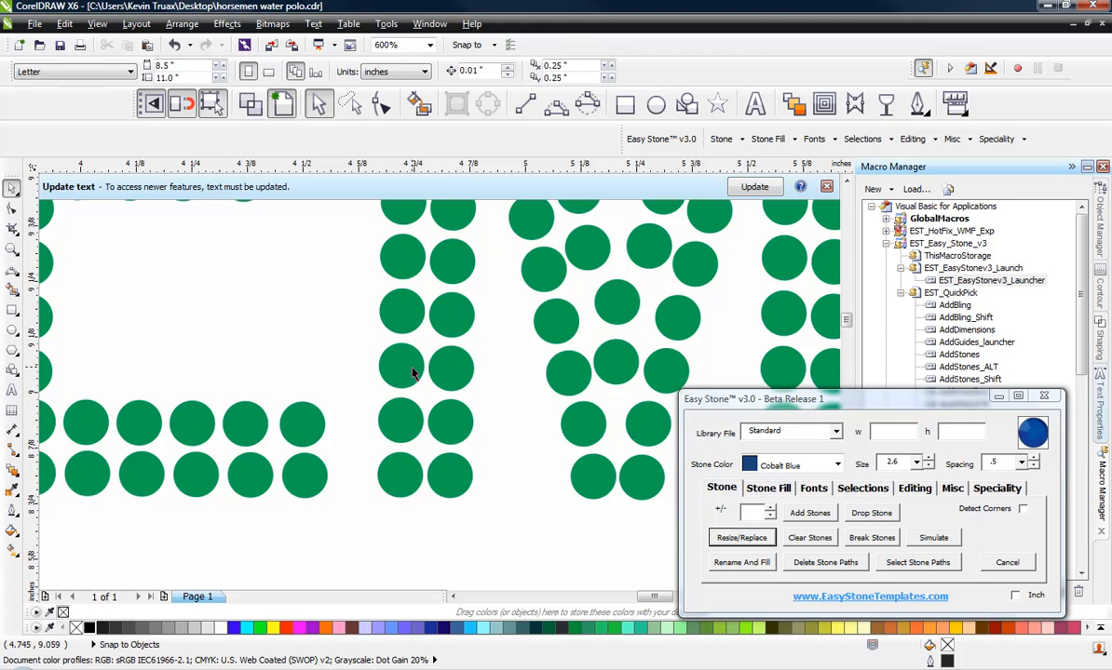
{"action": "left_click", "coordinate": [413, 373]}
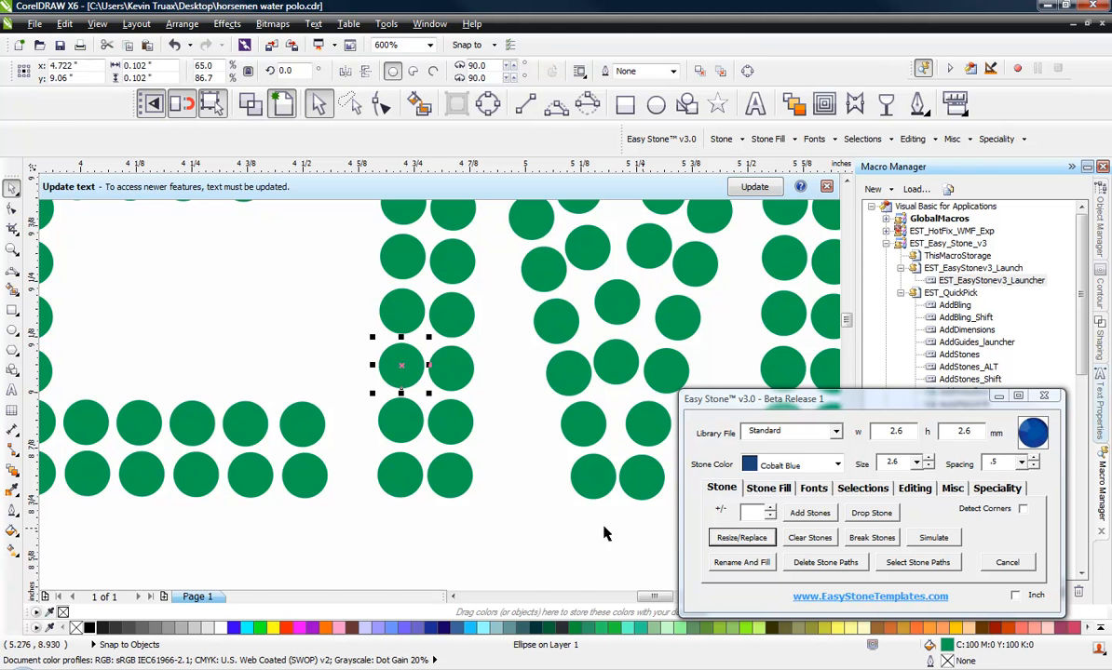
{"action": "left_click", "coordinate": [480, 415]}
{"action": "scroll", "coordinate": [478, 414], "scroll_direction": "down", "scroll_amount": 2}
{"action": "scroll", "coordinate": [393, 304], "scroll_direction": "up", "scroll_amount": 1}
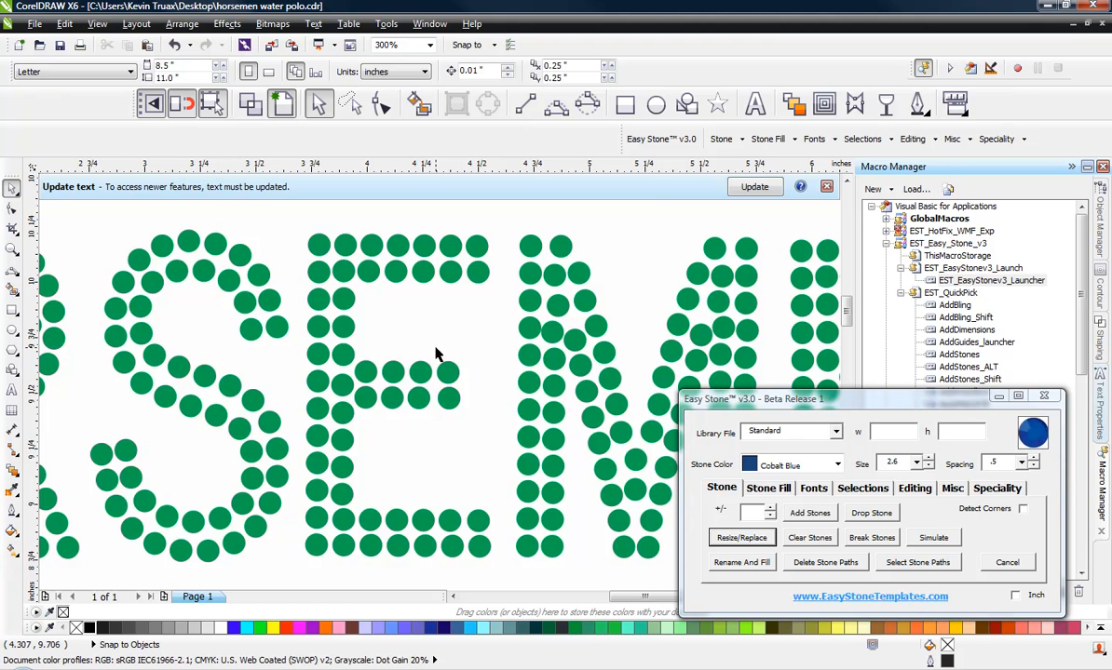
{"action": "scroll", "coordinate": [434, 250], "scroll_direction": "down", "scroll_amount": 2}
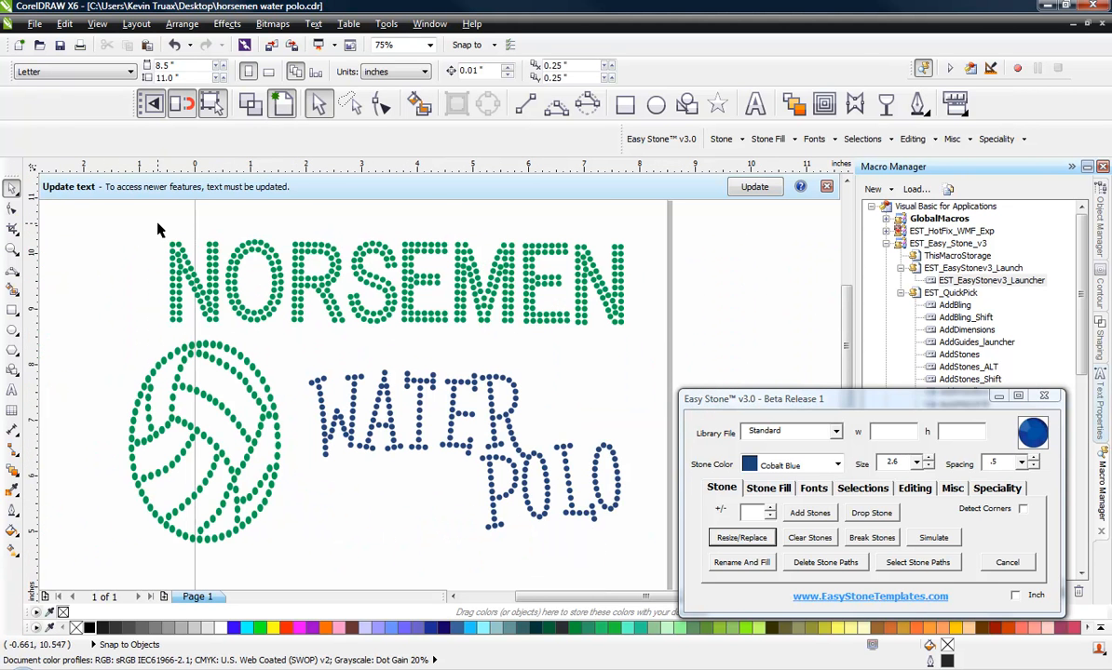
Step: Stretch the NORSEMEN stones vertically to about 52.5 mm tall, then undo the stretch
{"action": "mouse_move", "coordinate": [158, 228]}
{"action": "left_mouse_down"}
{"action": "mouse_move", "coordinate": [565, 286]}
{"action": "mouse_move", "coordinate": [605, 298]}
{"action": "mouse_move", "coordinate": [652, 340]}
{"action": "left_mouse_up"}
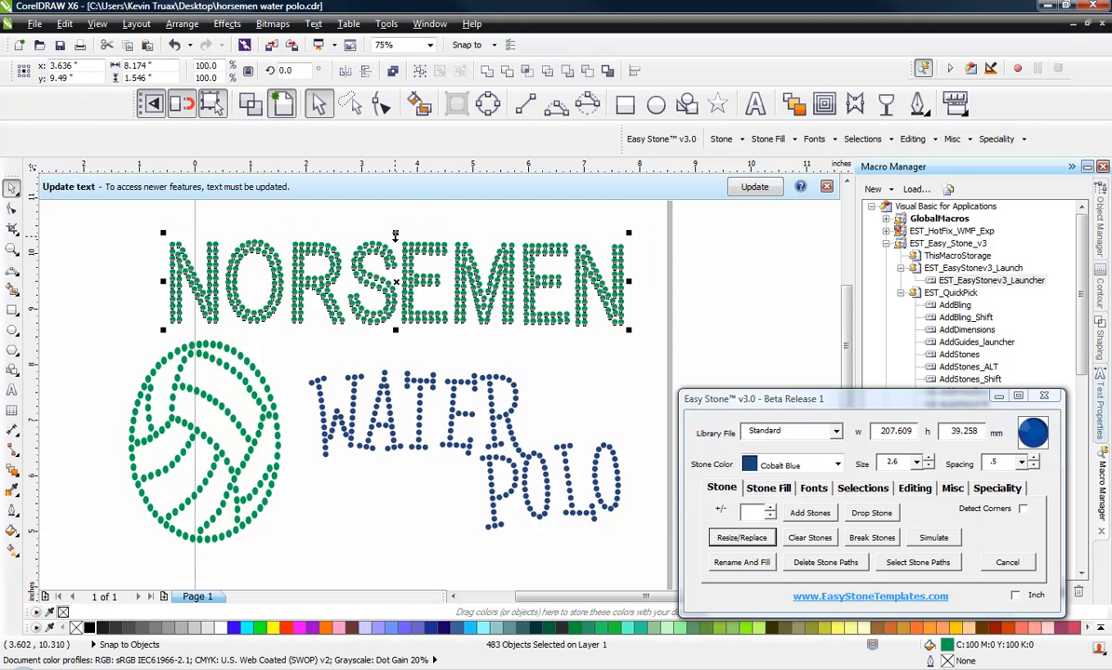
{"action": "left_click_drag", "start_coordinate": [396, 235], "coordinate": [395, 204]}
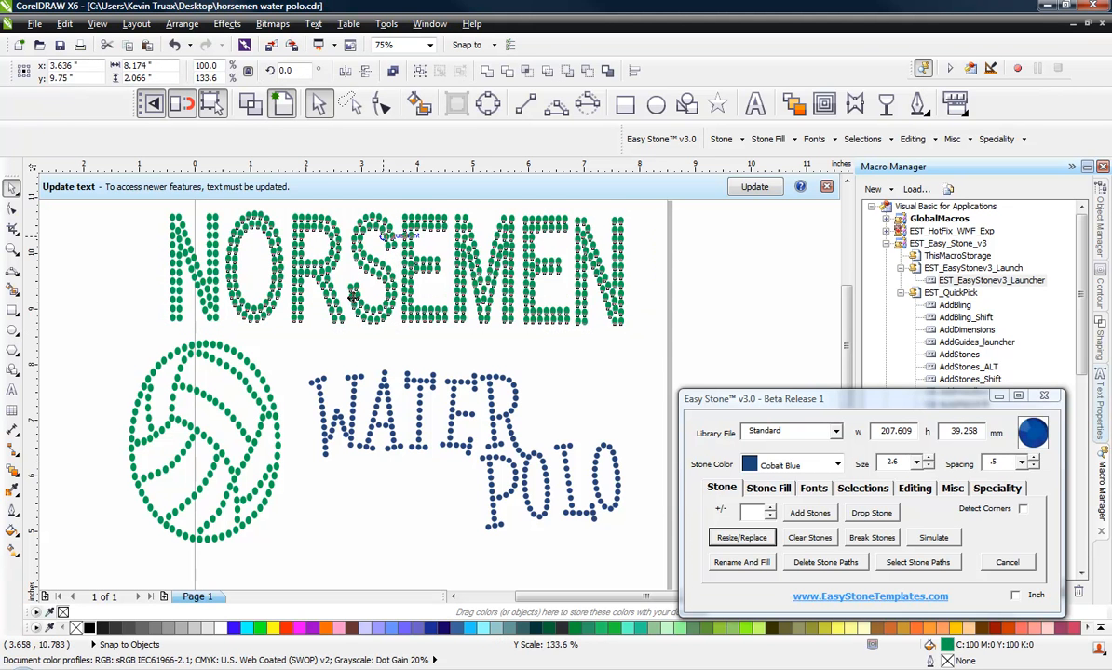
{"action": "left_click", "coordinate": [493, 345]}
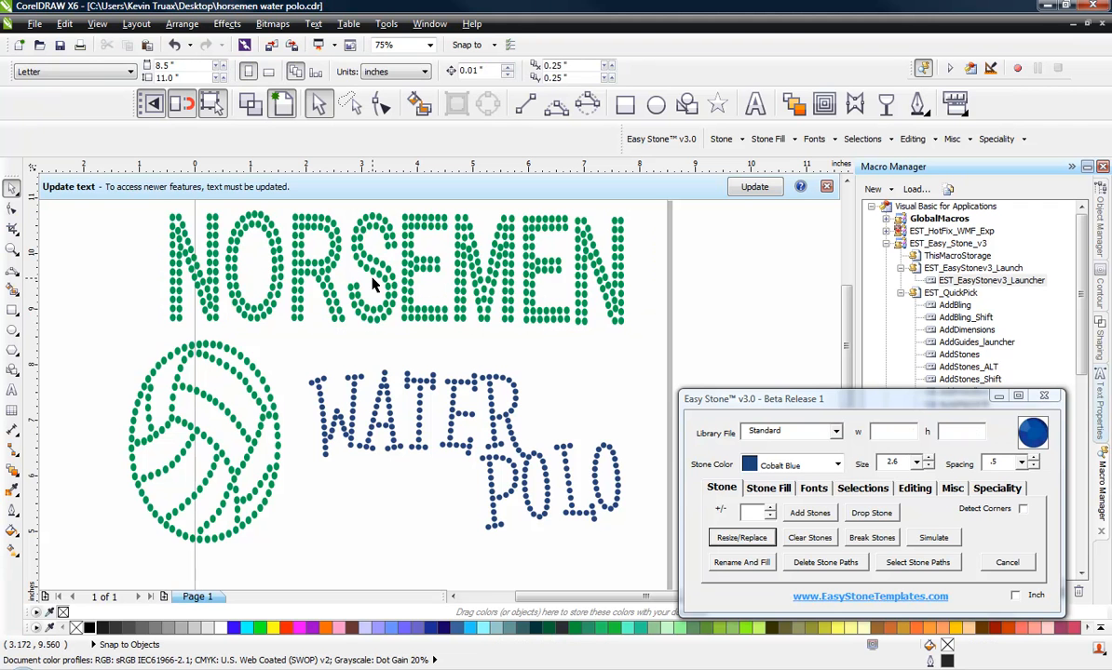
{"action": "key", "text": "ctrl+z"}
{"action": "key", "text": "Escape"}
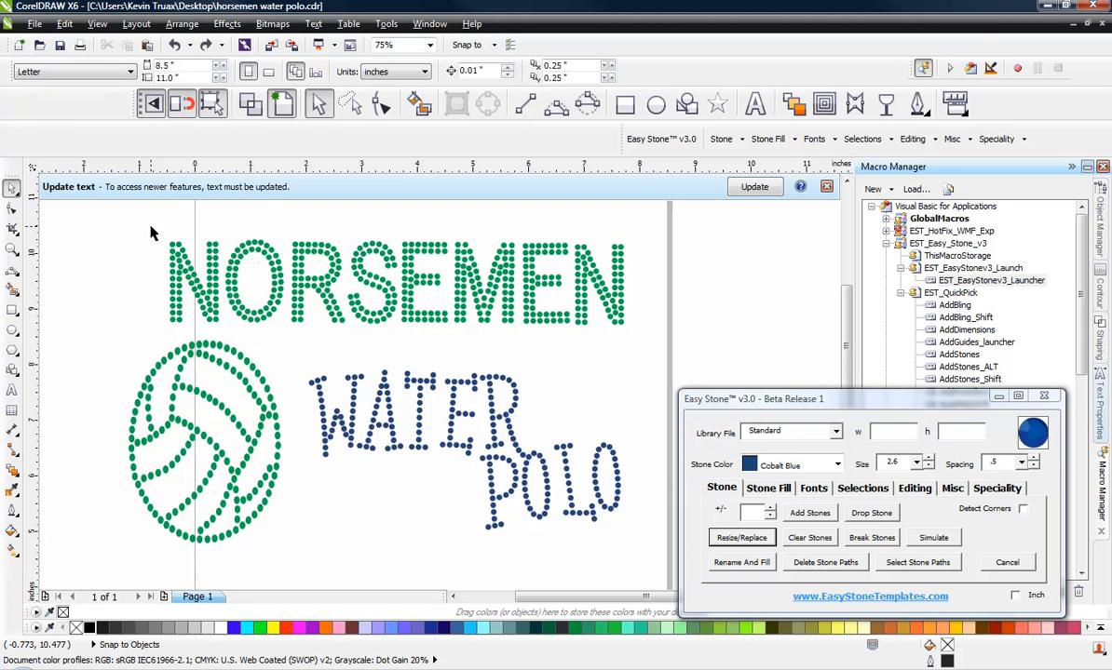
Step: Select one NORSEMEN stone and run Scale Design on it, acknowledging the size prompt
{"action": "left_click_drag", "start_coordinate": [150, 227], "coordinate": [652, 343]}
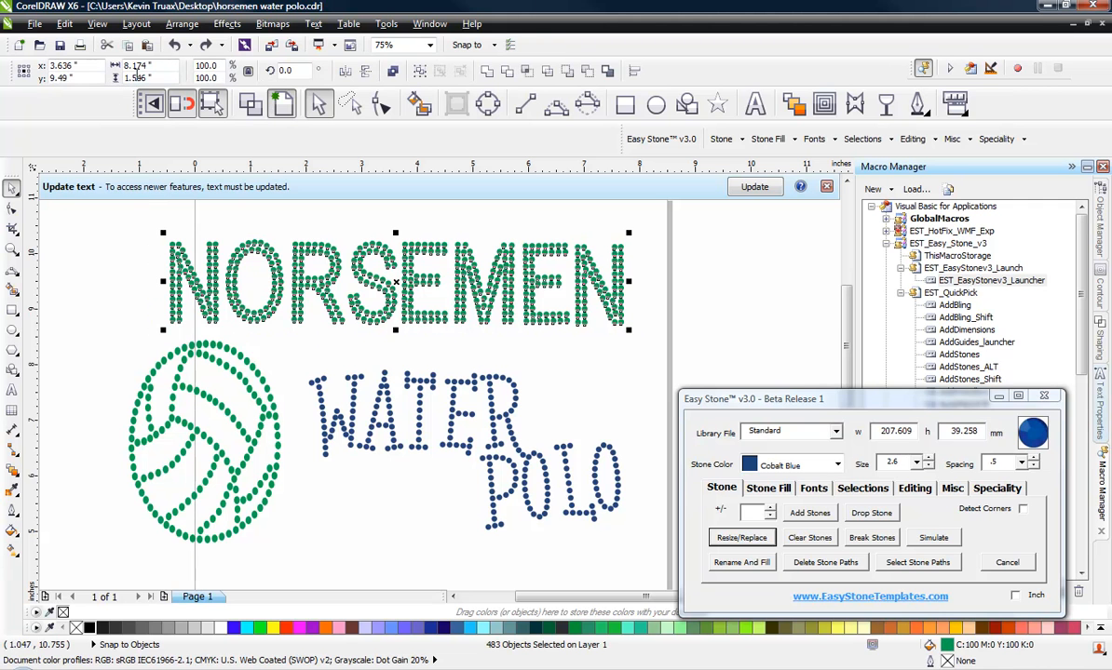
{"action": "key", "text": "Escape"}
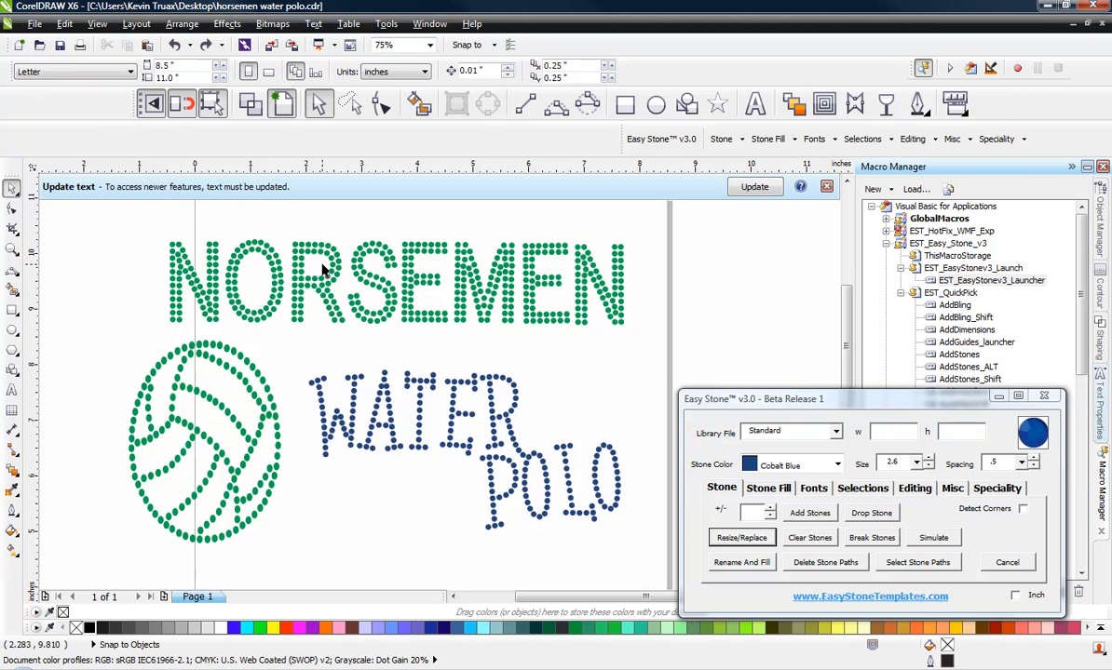
{"action": "left_click", "coordinate": [336, 261]}
{"action": "left_click", "coordinate": [989, 490]}
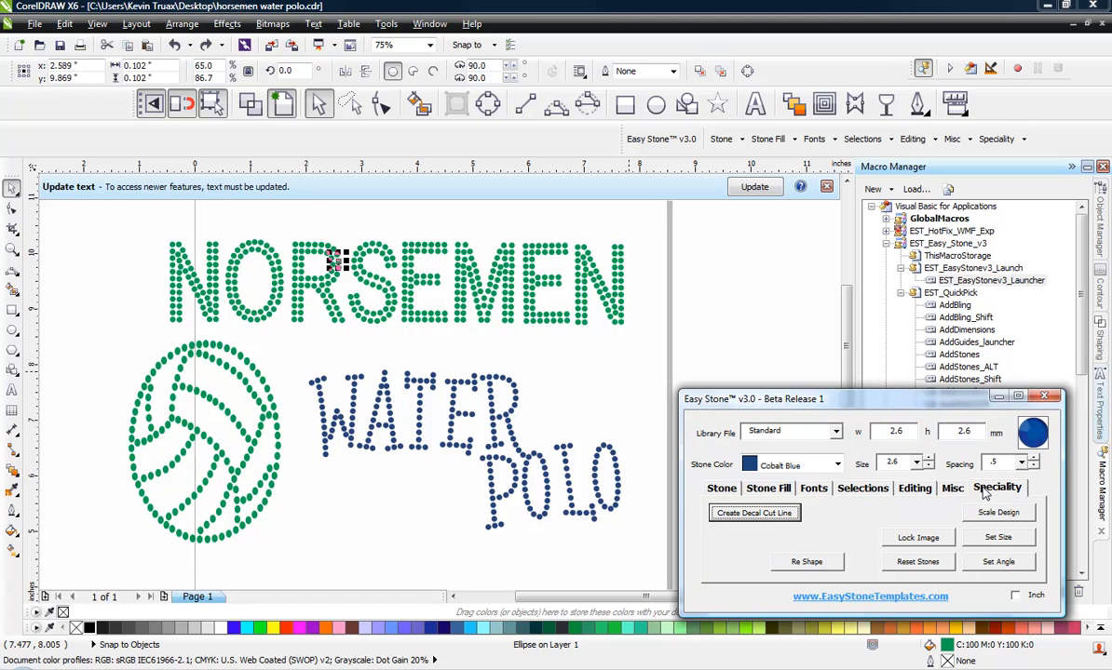
{"action": "left_click", "coordinate": [993, 515]}
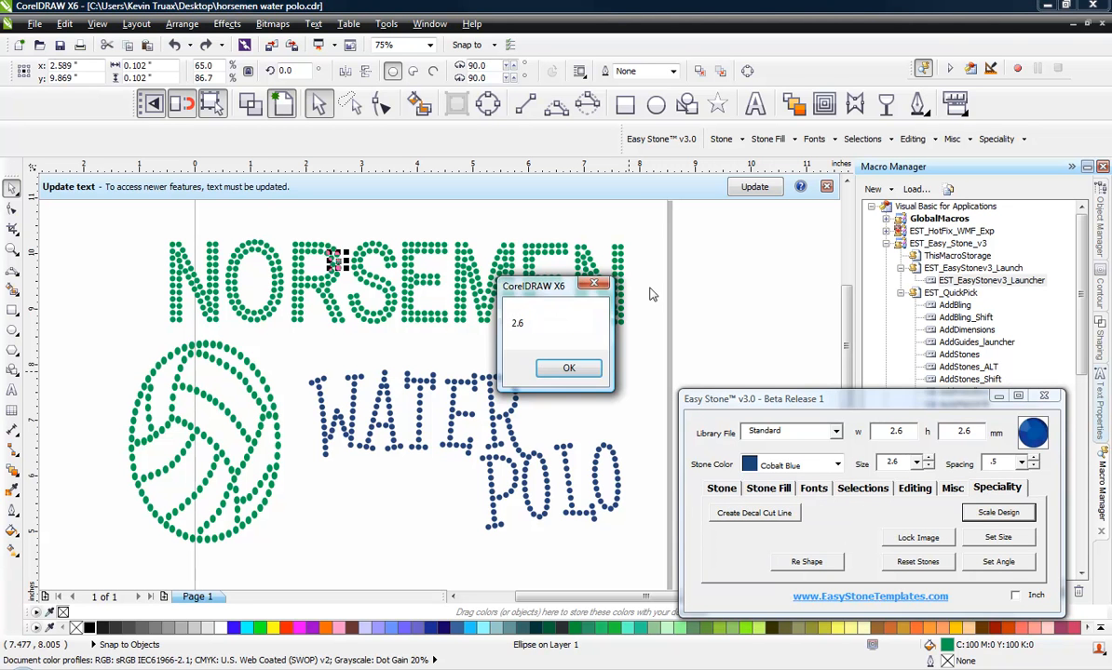
{"action": "left_click", "coordinate": [571, 367]}
Step: Scale the NORSEMEN design to stone size 3.4 with Scale Design, then undo the scaling
{"action": "left_click_drag", "start_coordinate": [641, 237], "coordinate": [98, 328]}
{"action": "left_click", "coordinate": [916, 464]}
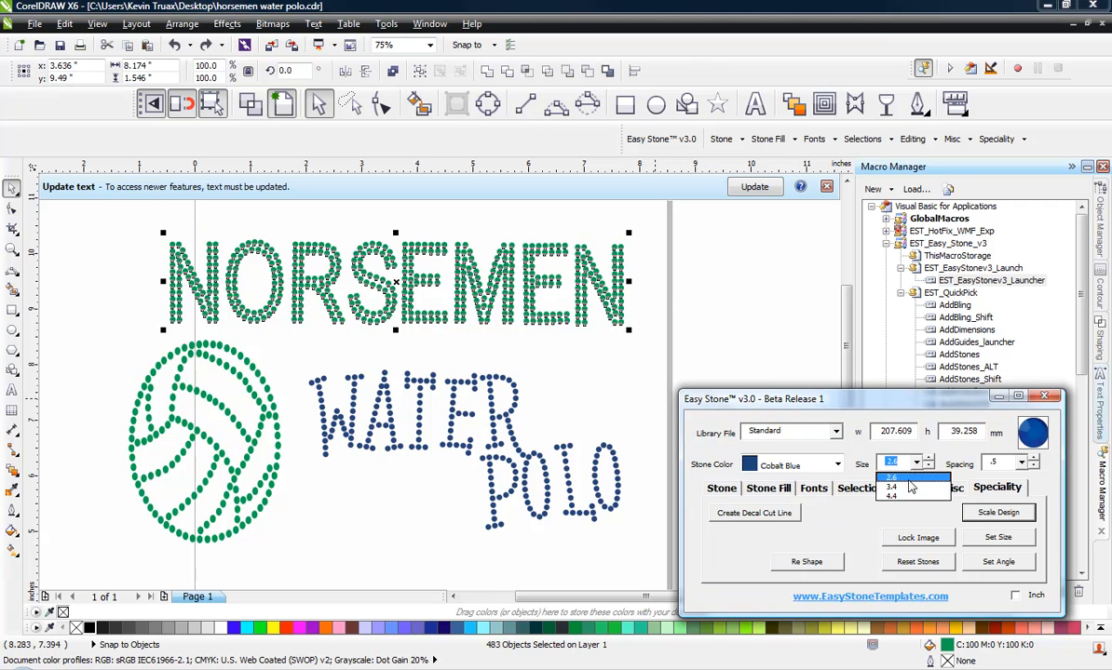
{"action": "left_click", "coordinate": [910, 487]}
{"action": "left_click", "coordinate": [998, 513]}
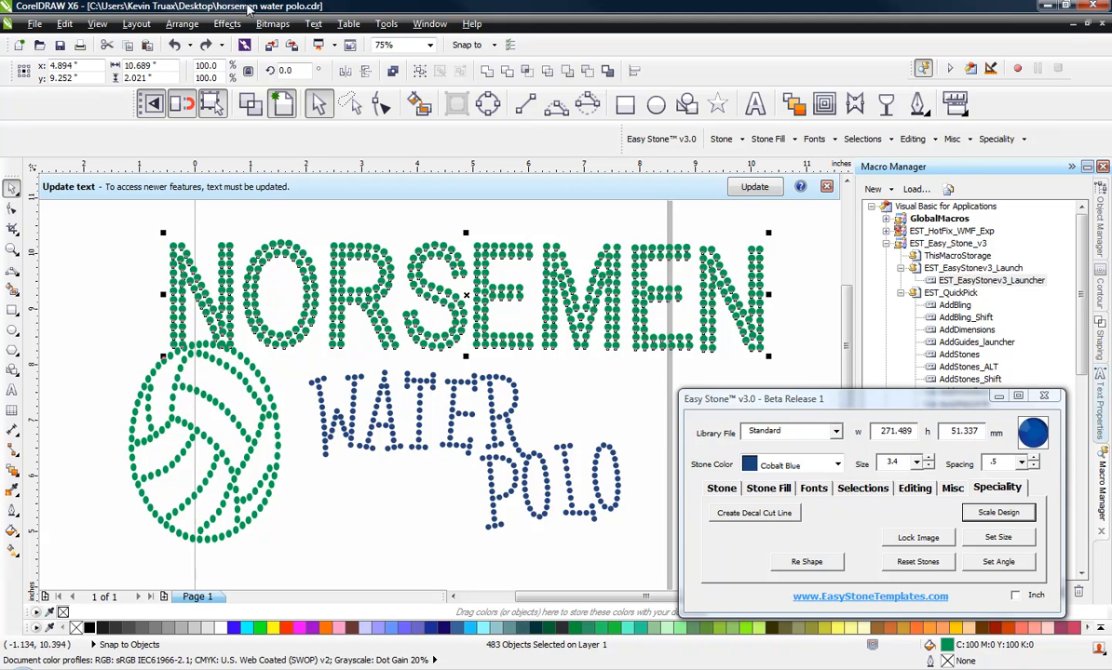
{"action": "key", "text": "ctrl+z"}
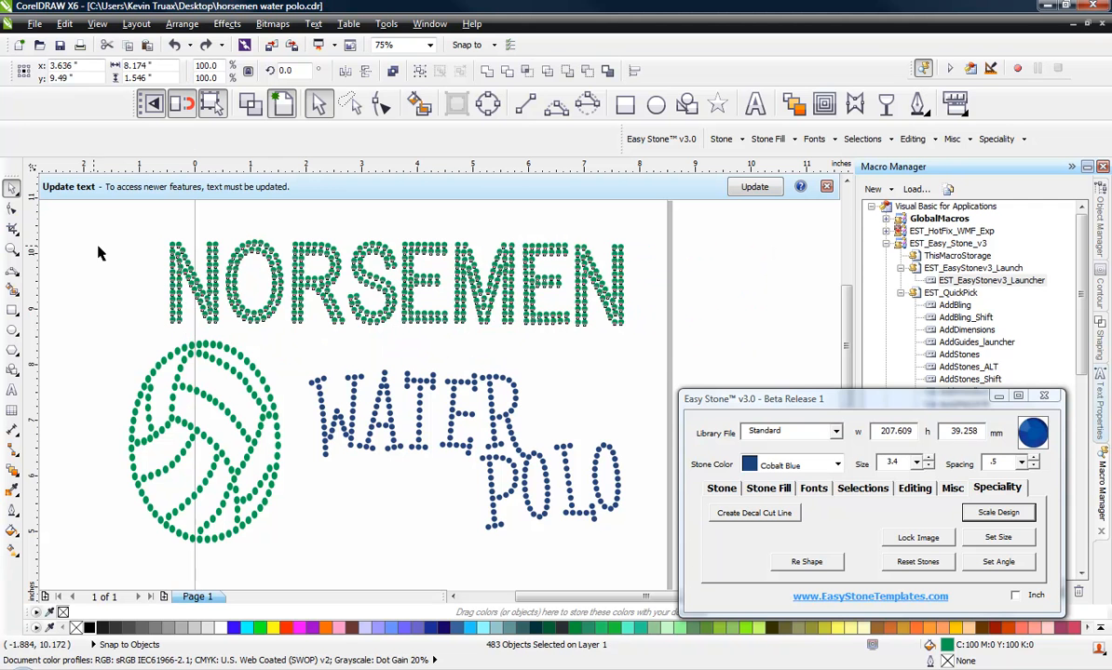
Step: Select the volleyball stones and compress them vertically to about 69.5 mm tall so the stones turn round
{"action": "left_click", "coordinate": [101, 253]}
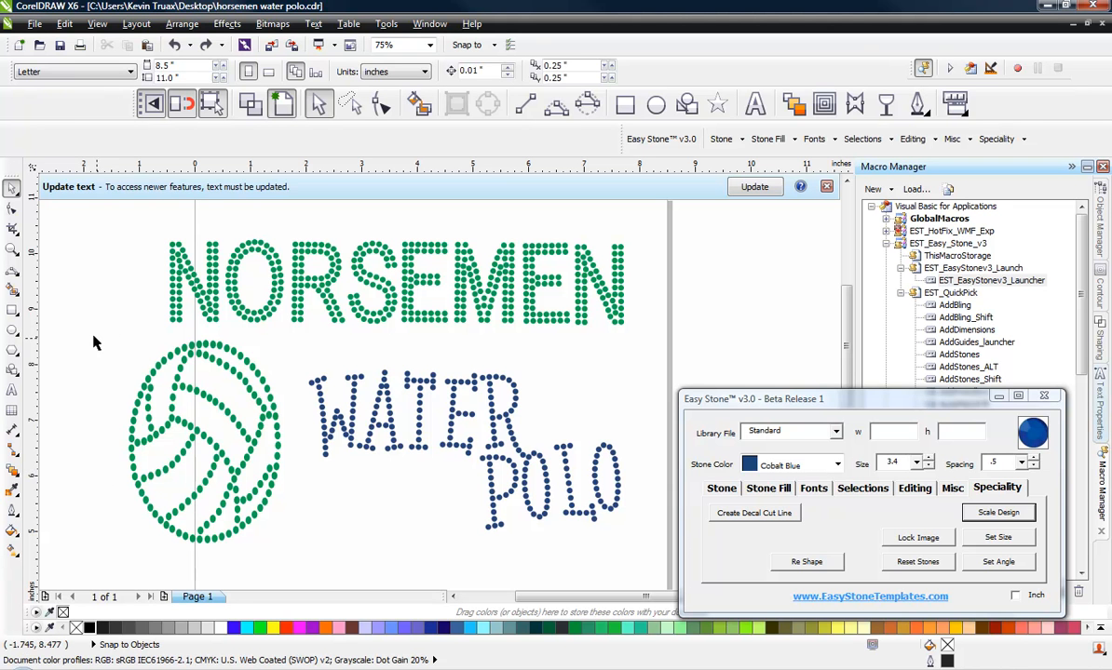
{"action": "left_click_drag", "start_coordinate": [95, 332], "coordinate": [296, 550]}
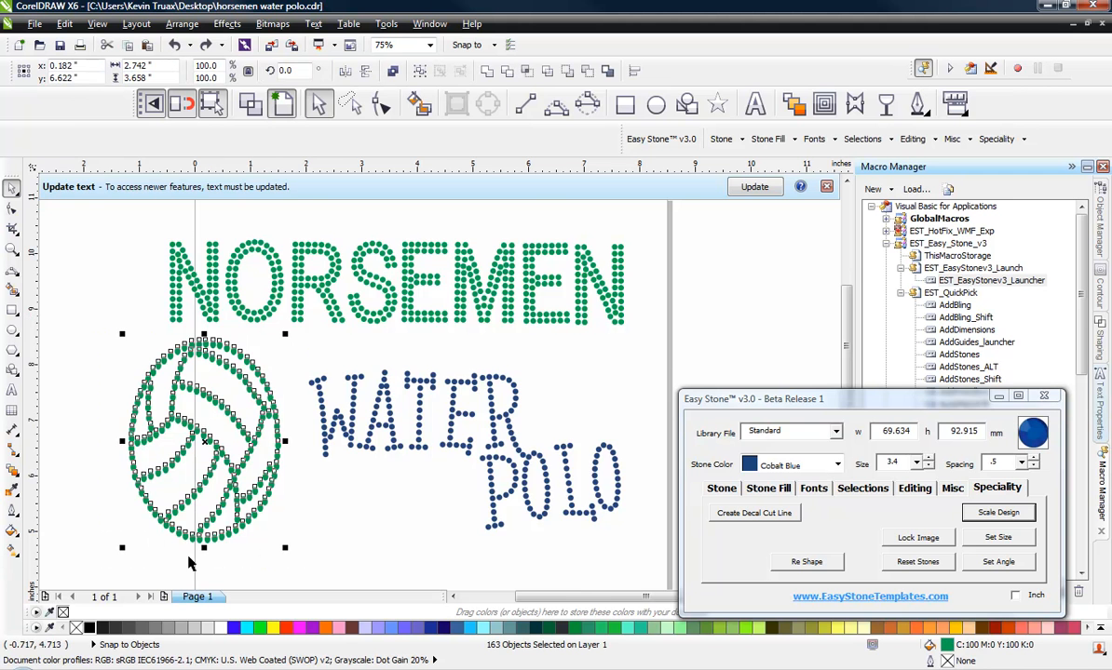
{"action": "scroll", "coordinate": [187, 556], "scroll_direction": "up", "scroll_amount": 4}
{"action": "scroll", "coordinate": [343, 519], "scroll_direction": "down", "scroll_amount": 3}
{"action": "scroll", "coordinate": [430, 538], "scroll_direction": "up", "scroll_amount": 3}
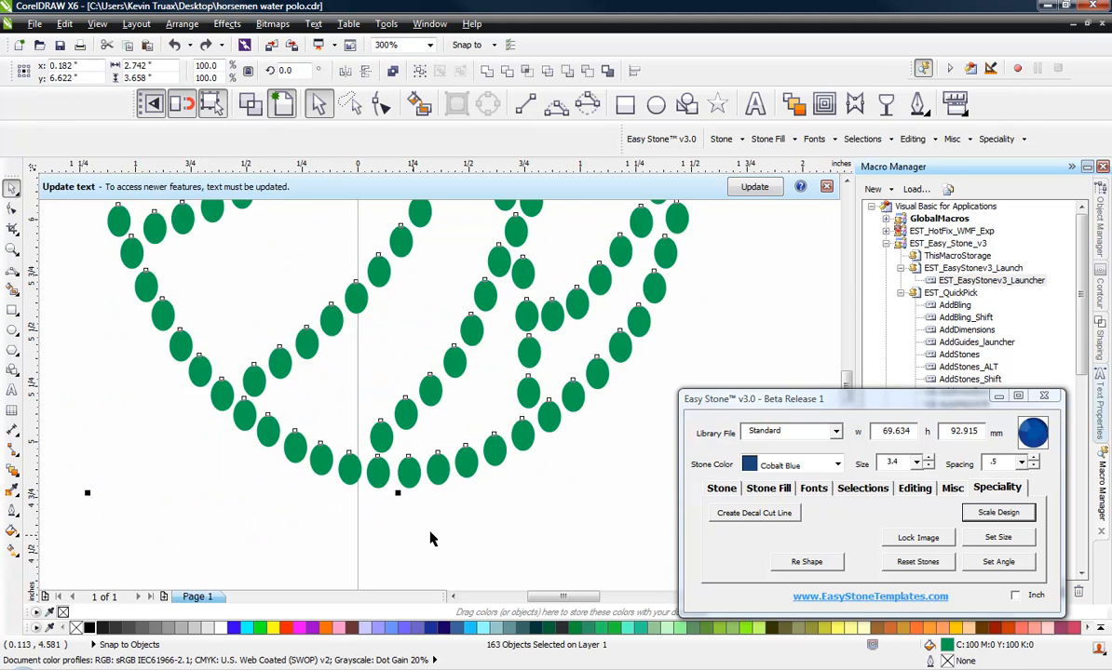
{"action": "scroll", "coordinate": [401, 508], "scroll_direction": "up", "scroll_amount": 2}
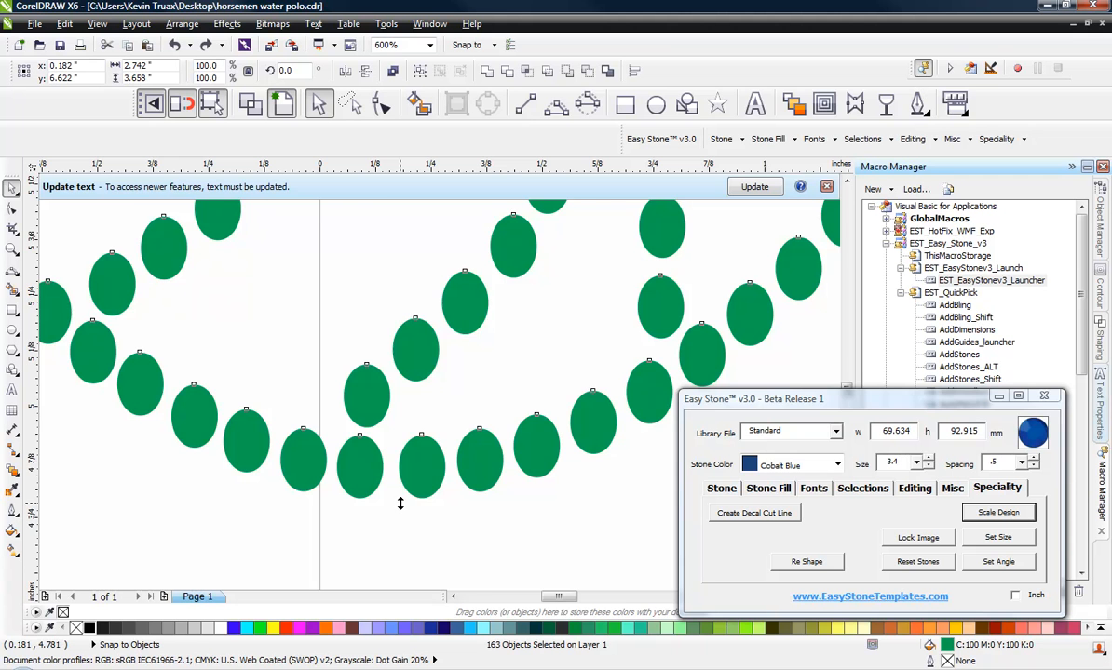
{"action": "scroll", "coordinate": [401, 503], "scroll_direction": "down", "scroll_amount": 2}
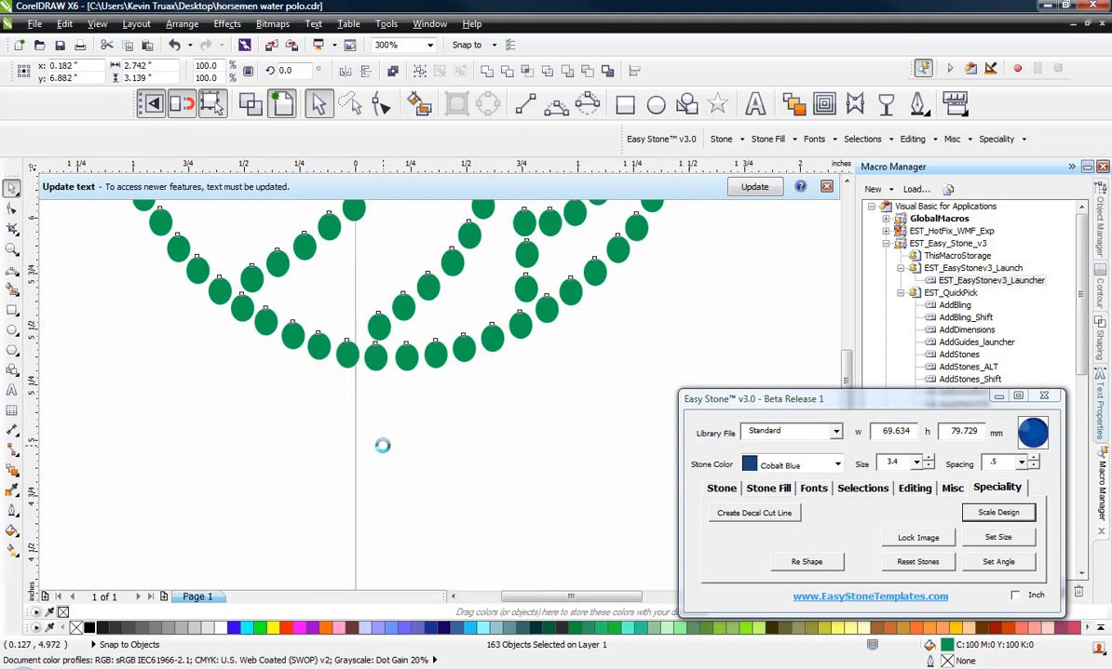
{"action": "scroll", "coordinate": [382, 445], "scroll_direction": "up", "scroll_amount": 2}
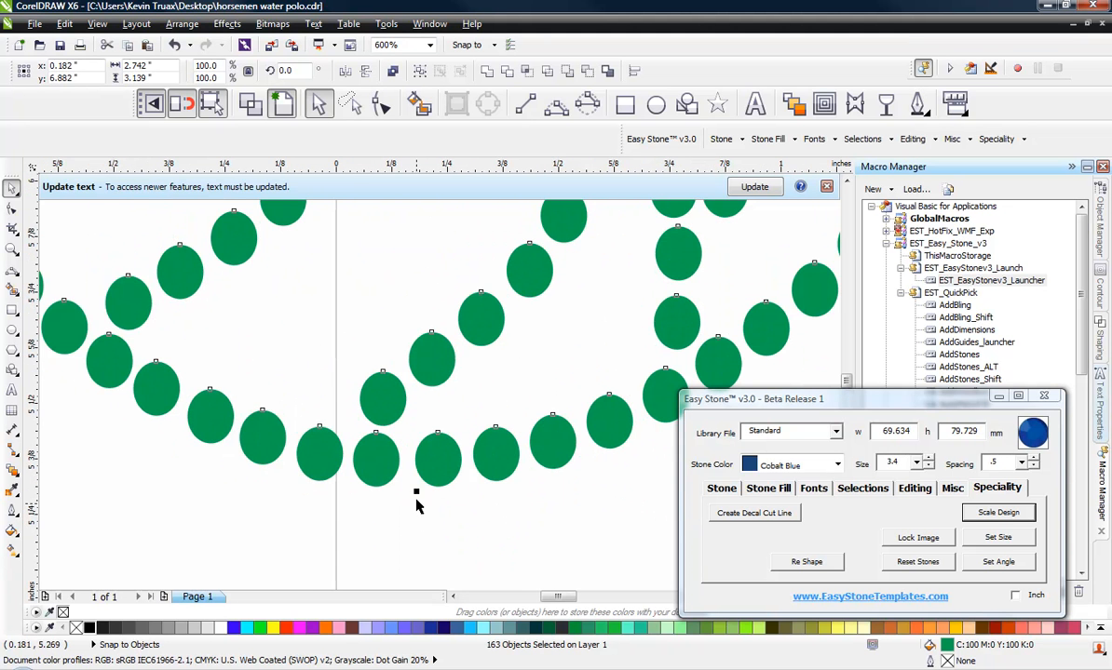
{"action": "left_click_drag", "start_coordinate": [417, 490], "coordinate": [433, 361]}
{"action": "scroll", "coordinate": [397, 477], "scroll_direction": "down", "scroll_amount": 2}
{"action": "scroll", "coordinate": [400, 443], "scroll_direction": "up", "scroll_amount": 4}
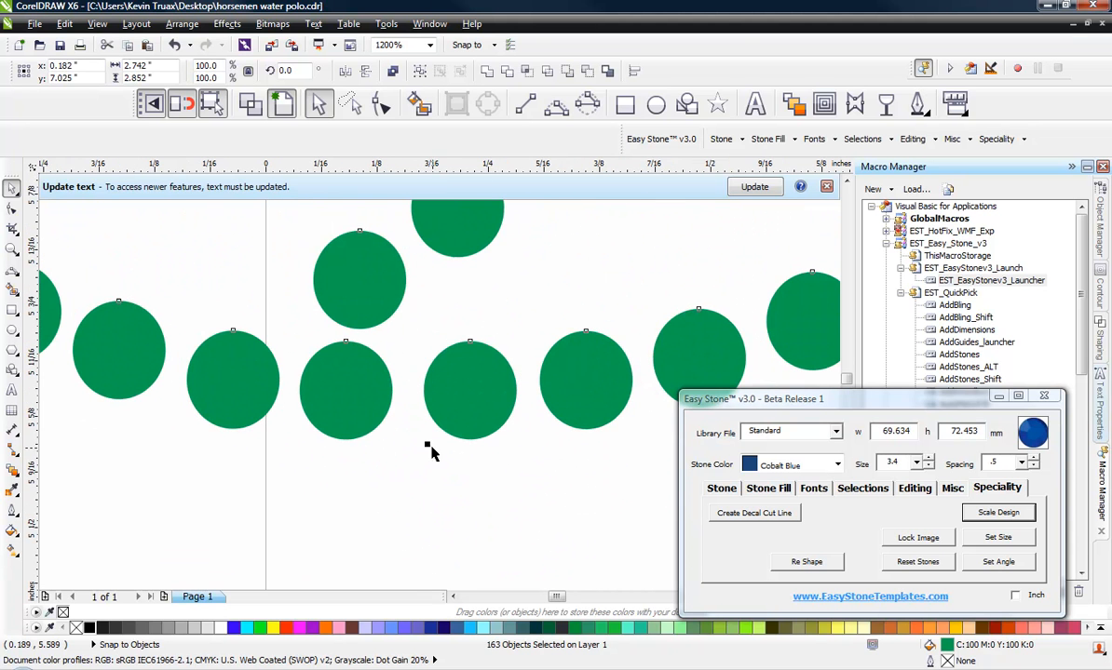
{"action": "left_click_drag", "start_coordinate": [428, 446], "coordinate": [426, 342]}
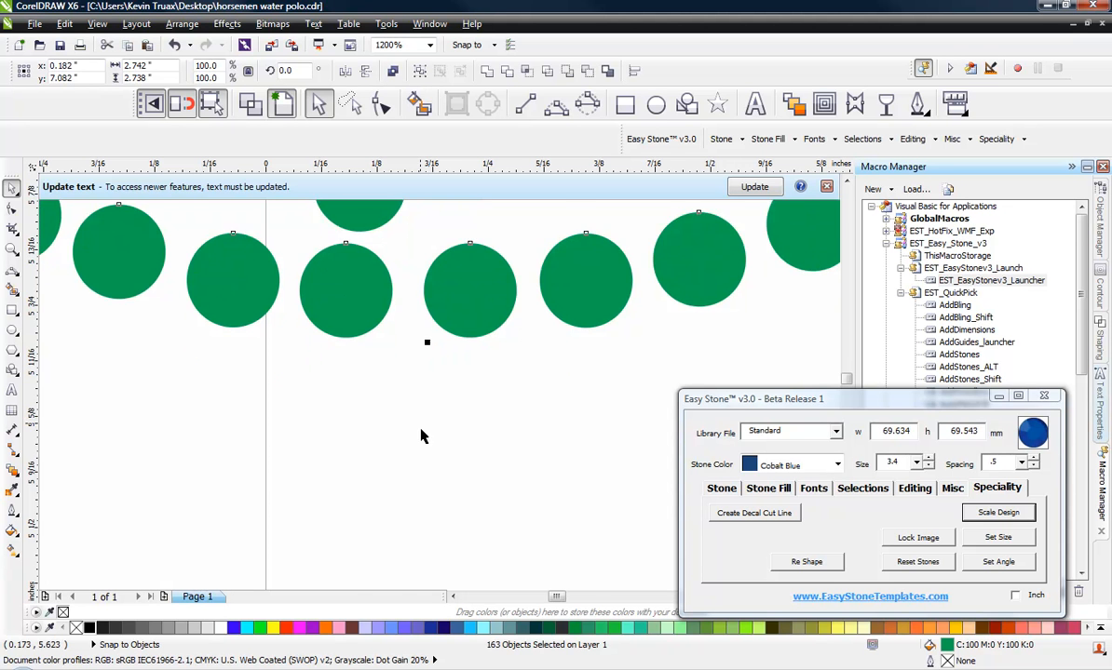
{"action": "scroll", "coordinate": [421, 433], "scroll_direction": "down", "scroll_amount": 3}
{"action": "scroll", "coordinate": [421, 433], "scroll_direction": "down", "scroll_amount": 2}
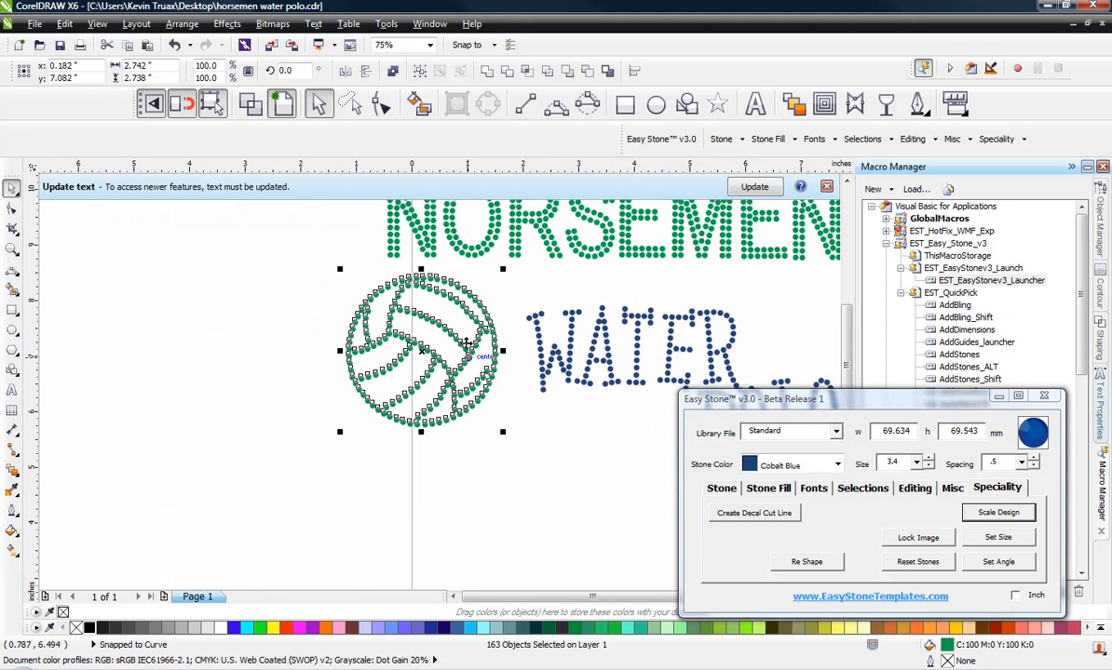
Step: Select the volleyball stones and inspect their overall dimensions up close
{"action": "scroll", "coordinate": [485, 515], "scroll_direction": "up", "scroll_amount": 2}
{"action": "left_click", "coordinate": [484, 515]}
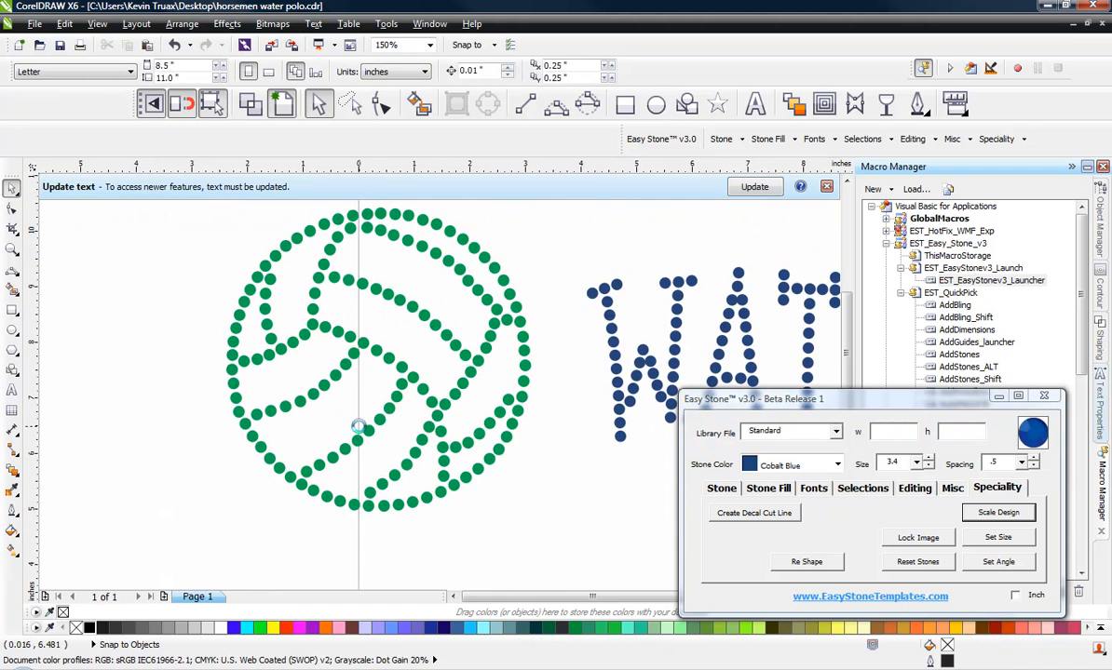
{"action": "scroll", "coordinate": [363, 424], "scroll_direction": "down", "scroll_amount": 2}
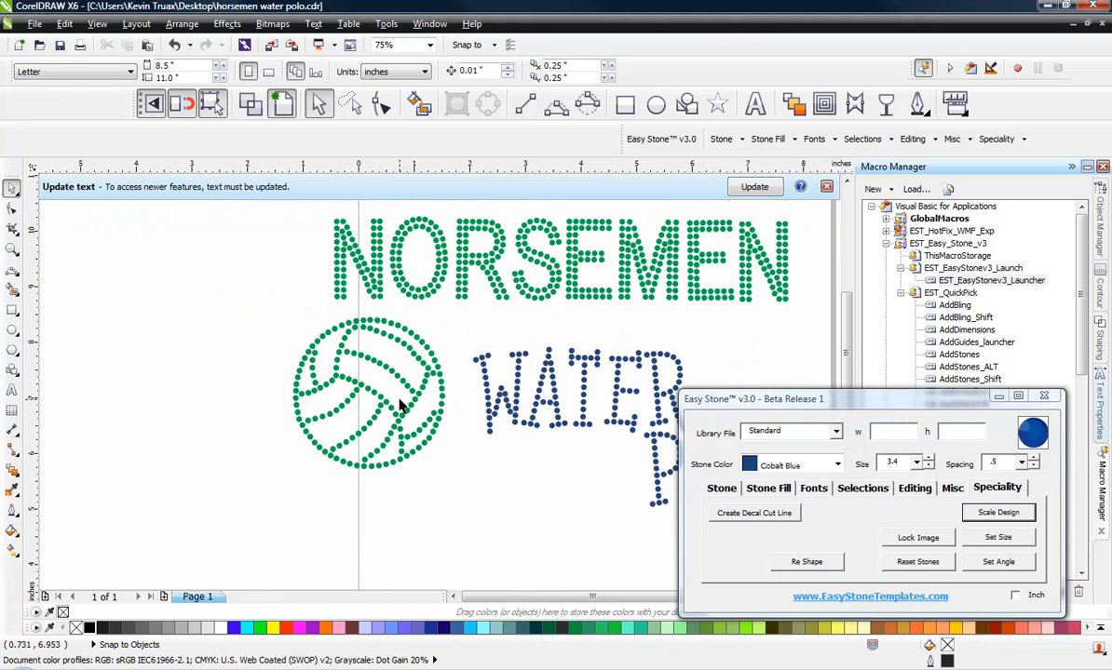
{"action": "scroll", "coordinate": [400, 407], "scroll_direction": "up", "scroll_amount": 2}
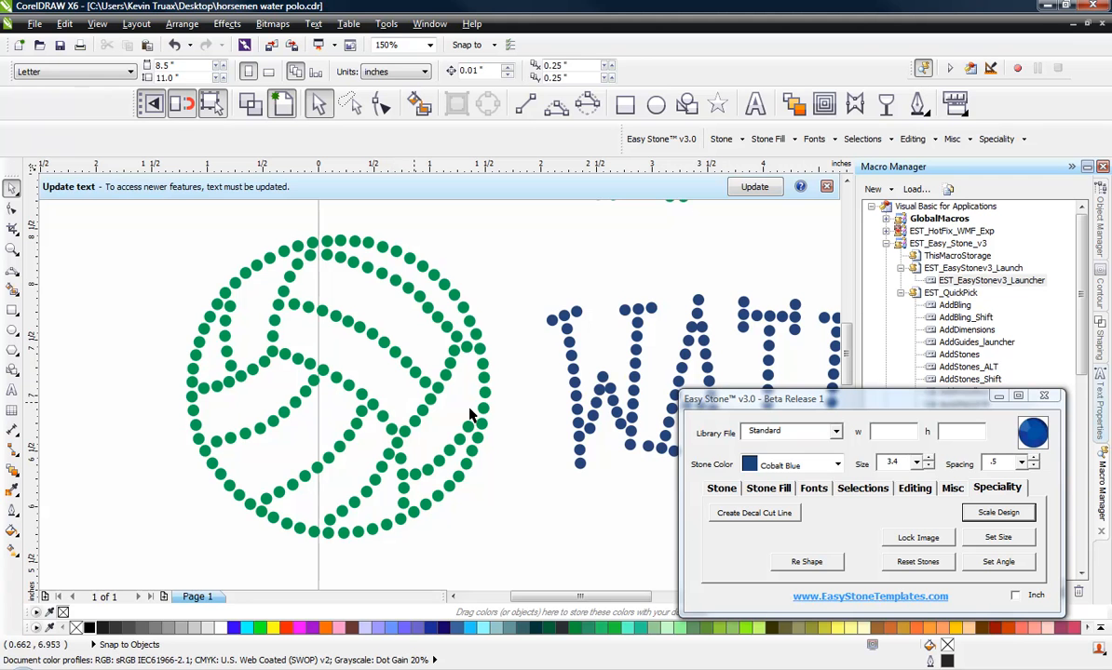
{"action": "left_click_drag", "start_coordinate": [156, 224], "coordinate": [509, 559]}
{"action": "left_click_drag", "start_coordinate": [132, 216], "coordinate": [518, 551]}
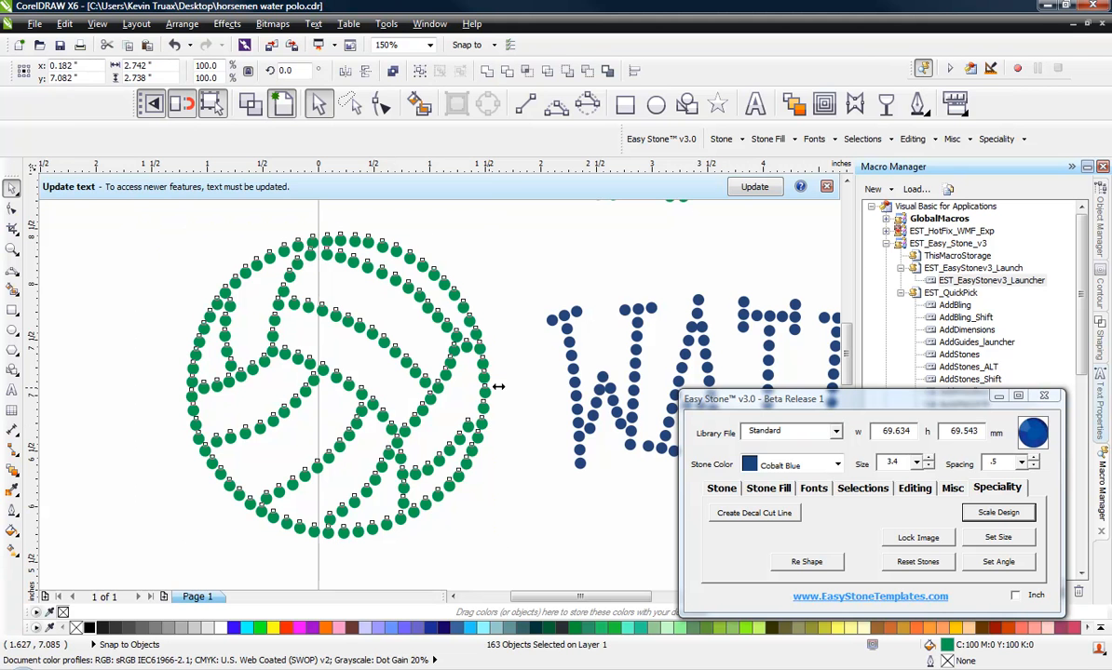
{"action": "left_click_drag", "start_coordinate": [495, 385], "coordinate": [519, 421]}
{"action": "left_click", "coordinate": [519, 420]}
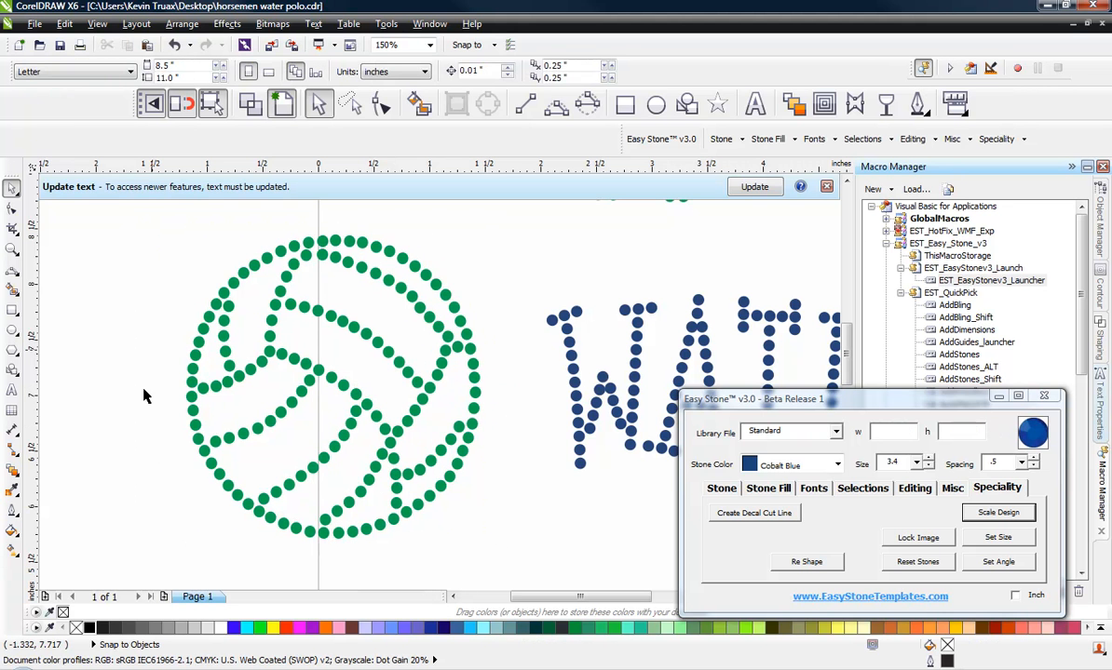
Step: Draw a guide circle about 66 mm in diameter over the volleyball design with the Ellipse tool
{"action": "left_click", "coordinate": [655, 103]}
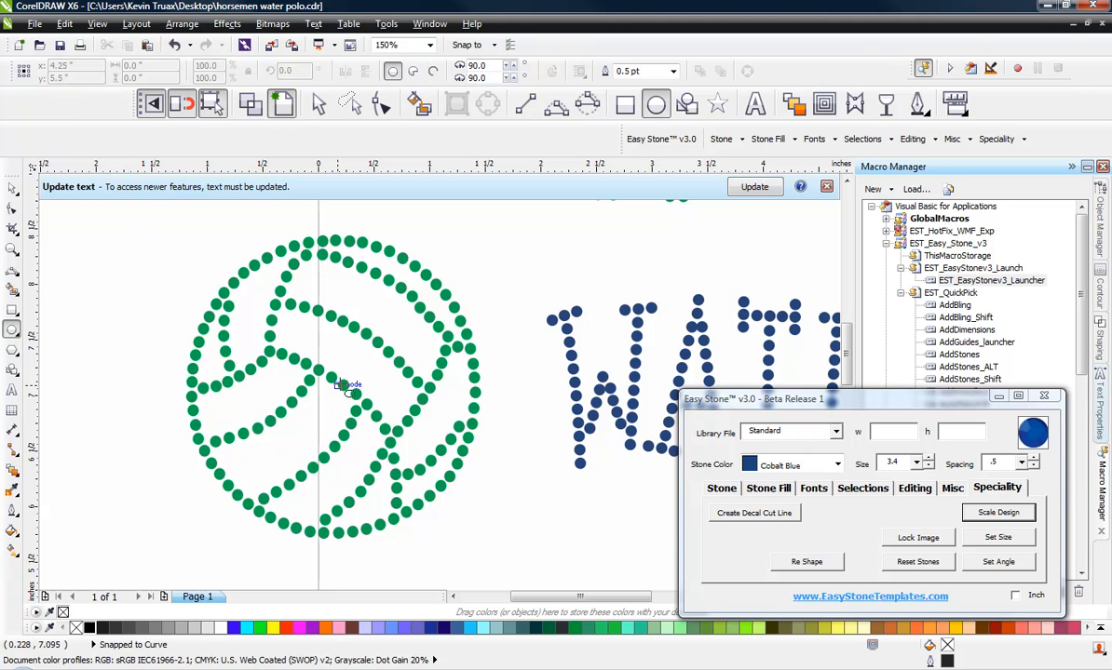
{"action": "mouse_move", "coordinate": [339, 368]}
{"action": "left_mouse_down"}
{"action": "mouse_move", "coordinate": [429, 491]}
{"action": "mouse_move", "coordinate": [494, 503]}
{"action": "mouse_move", "coordinate": [555, 529]}
{"action": "mouse_move", "coordinate": [569, 549]}
{"action": "left_mouse_up"}
{"action": "left_click_drag", "start_coordinate": [415, 440], "coordinate": [328, 389]}
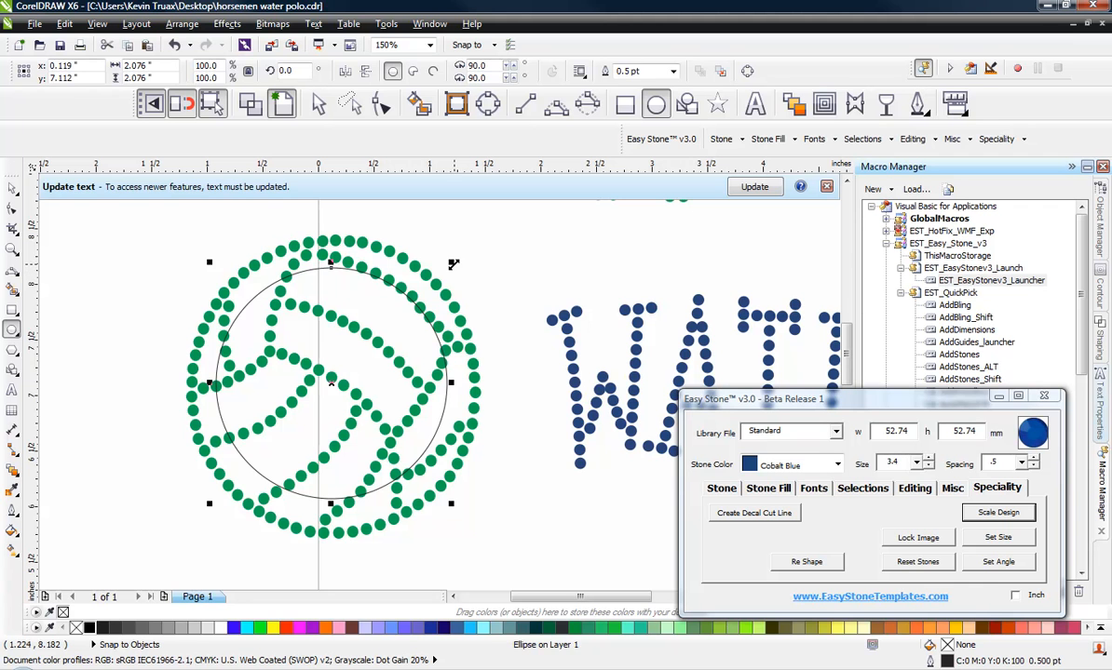
{"action": "left_click_drag", "start_coordinate": [445, 265], "coordinate": [497, 235]}
{"action": "key", "text": "Down"}
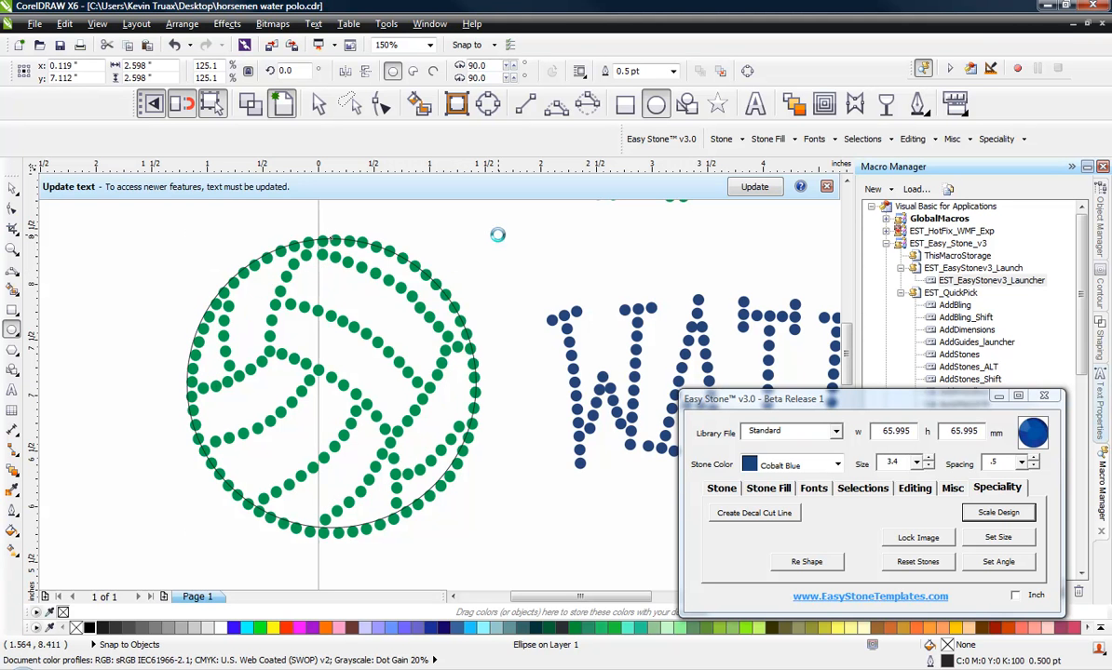
{"action": "key", "text": "Up"}
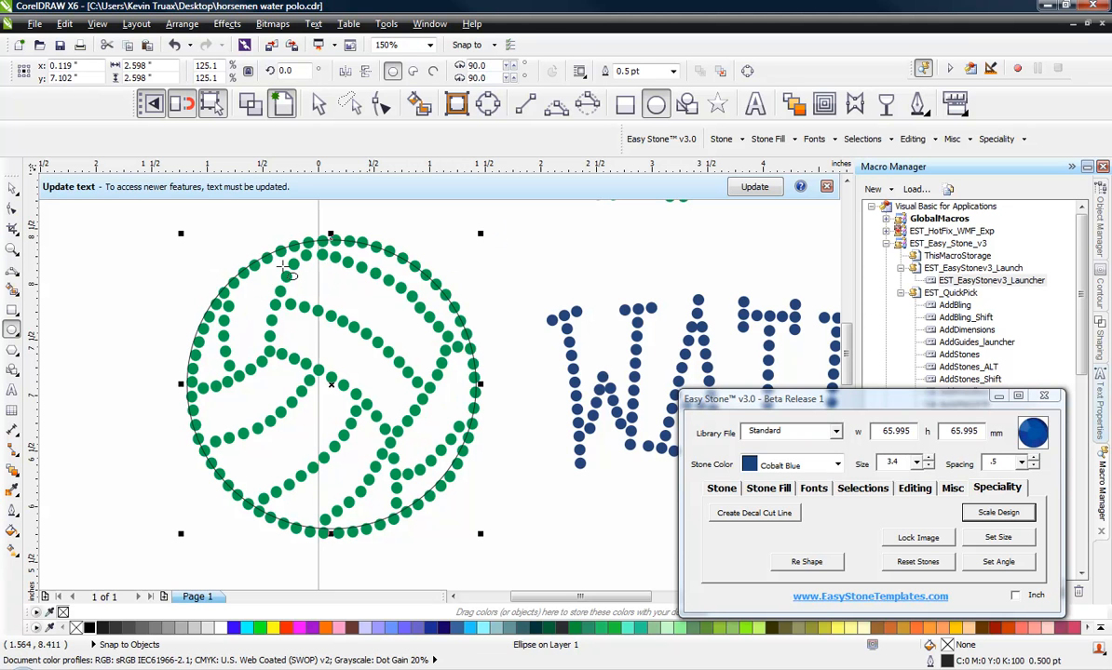
Step: Select only the volleyball stones and compress them vertically to about 68.6 mm to fit the guide circle
{"action": "left_click", "coordinate": [110, 234]}
{"action": "left_click", "coordinate": [12, 188]}
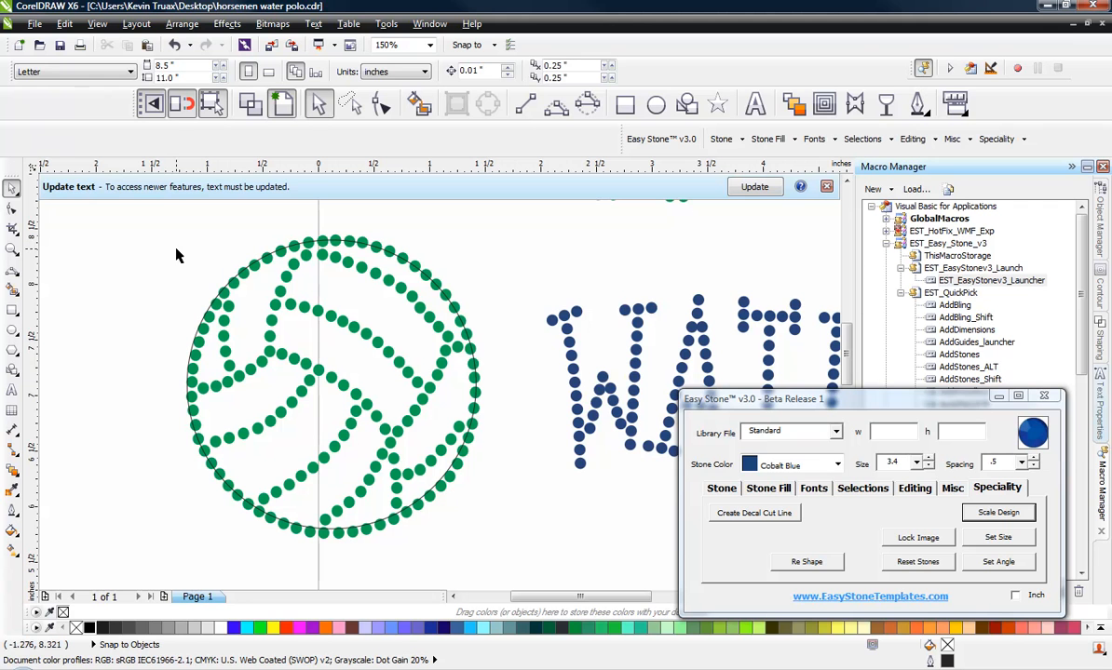
{"action": "left_click_drag", "start_coordinate": [160, 213], "coordinate": [522, 571]}
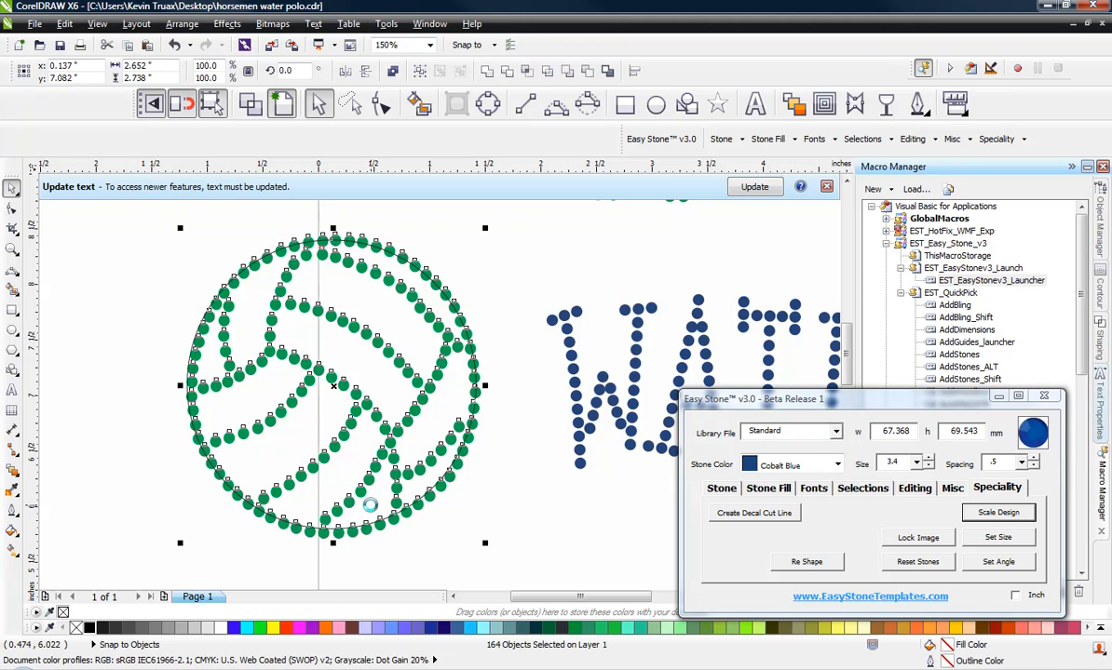
{"action": "left_click", "coordinate": [329, 529], "text": "shift"}
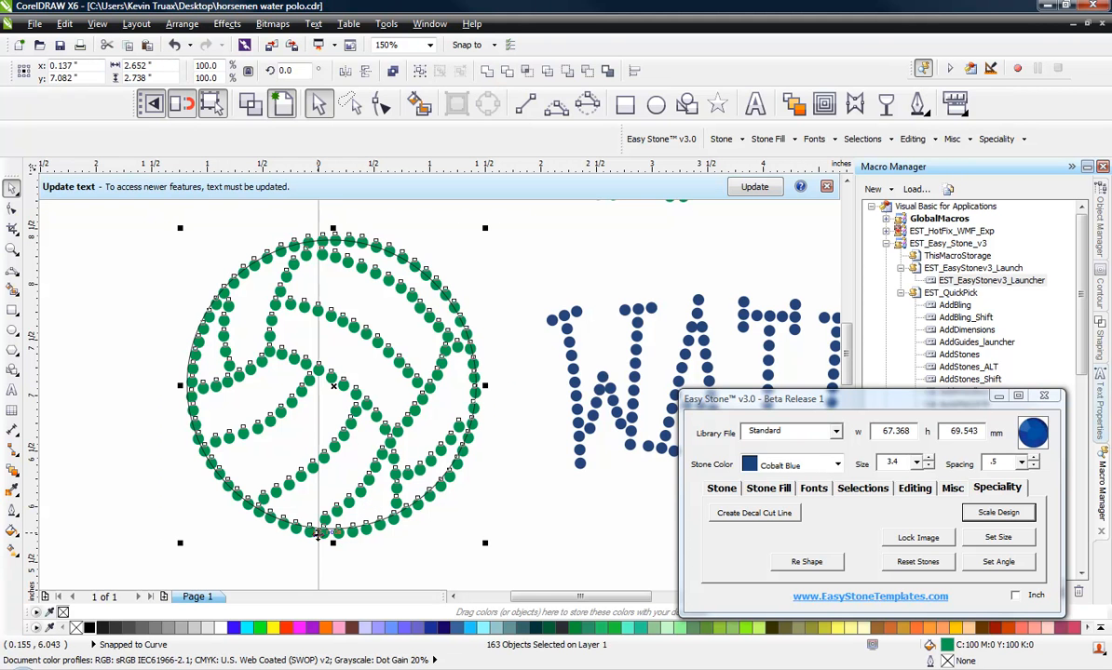
{"action": "scroll", "coordinate": [321, 530], "scroll_direction": "up", "scroll_amount": 5}
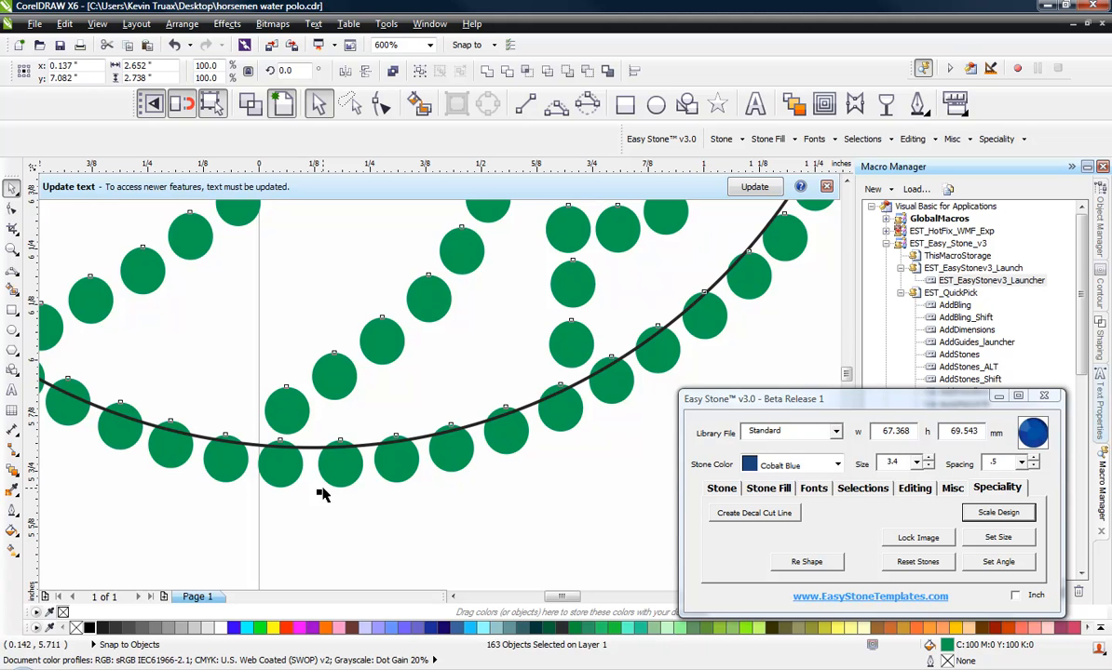
{"action": "left_click_drag", "start_coordinate": [318, 492], "coordinate": [241, 450]}
{"action": "scroll", "coordinate": [239, 447], "scroll_direction": "down", "scroll_amount": 6}
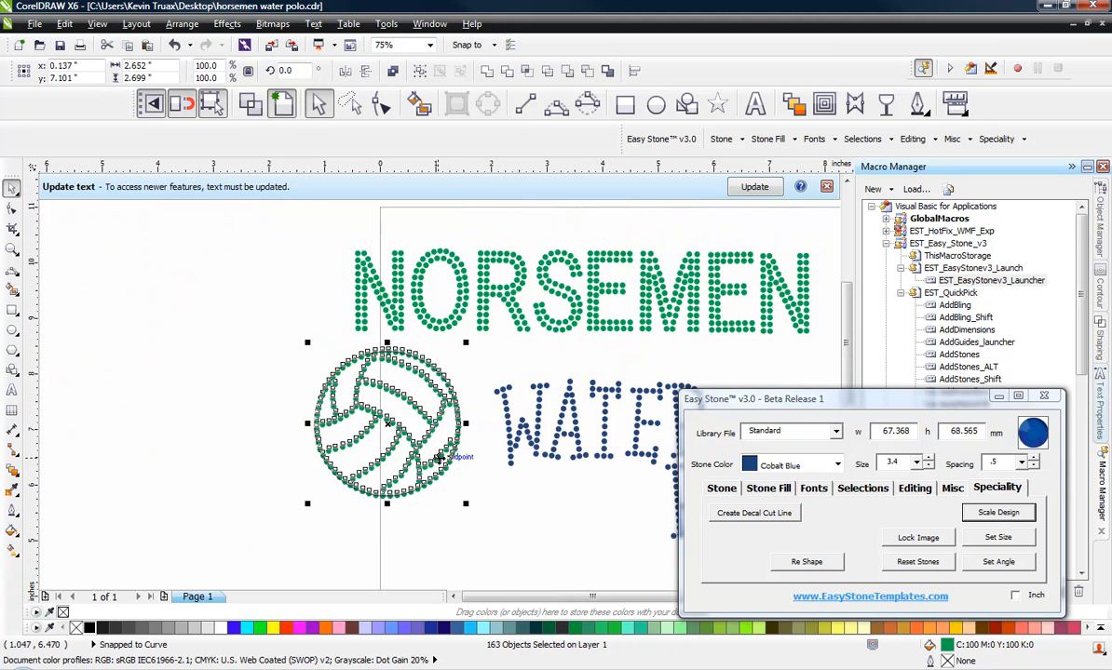
Step: Widen the volleyball stones to about 68.6 mm so they align with the guide circle's sides
{"action": "scroll", "coordinate": [458, 417], "scroll_direction": "up", "scroll_amount": 1}
{"action": "scroll", "coordinate": [458, 417], "scroll_direction": "up", "scroll_amount": 4}
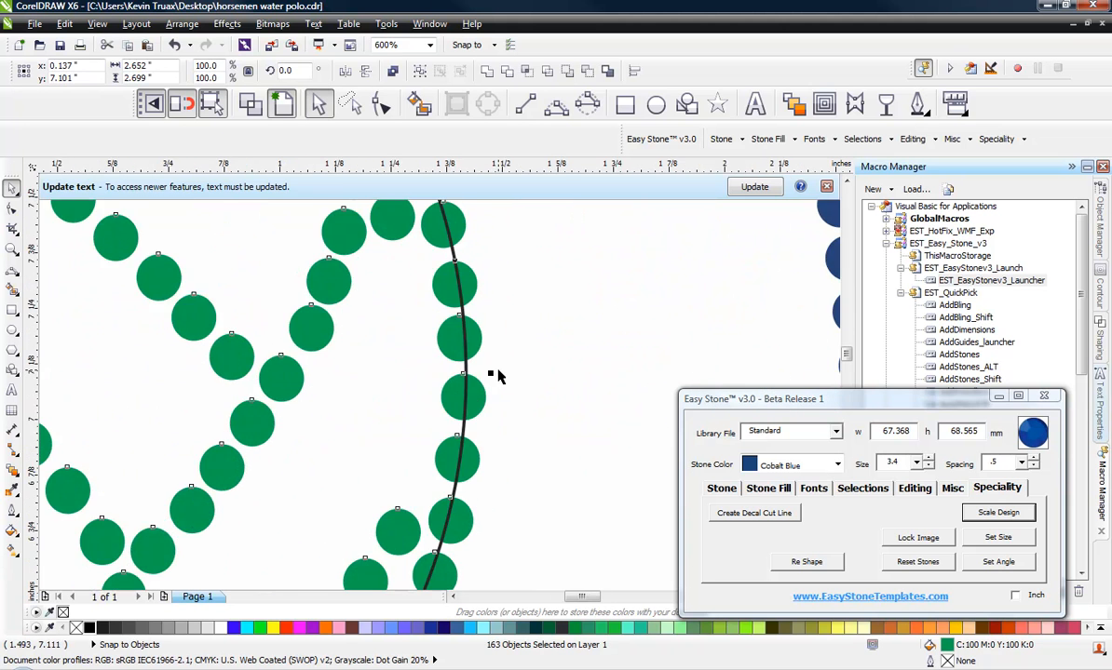
{"action": "scroll", "coordinate": [498, 377], "scroll_direction": "up", "scroll_amount": 1}
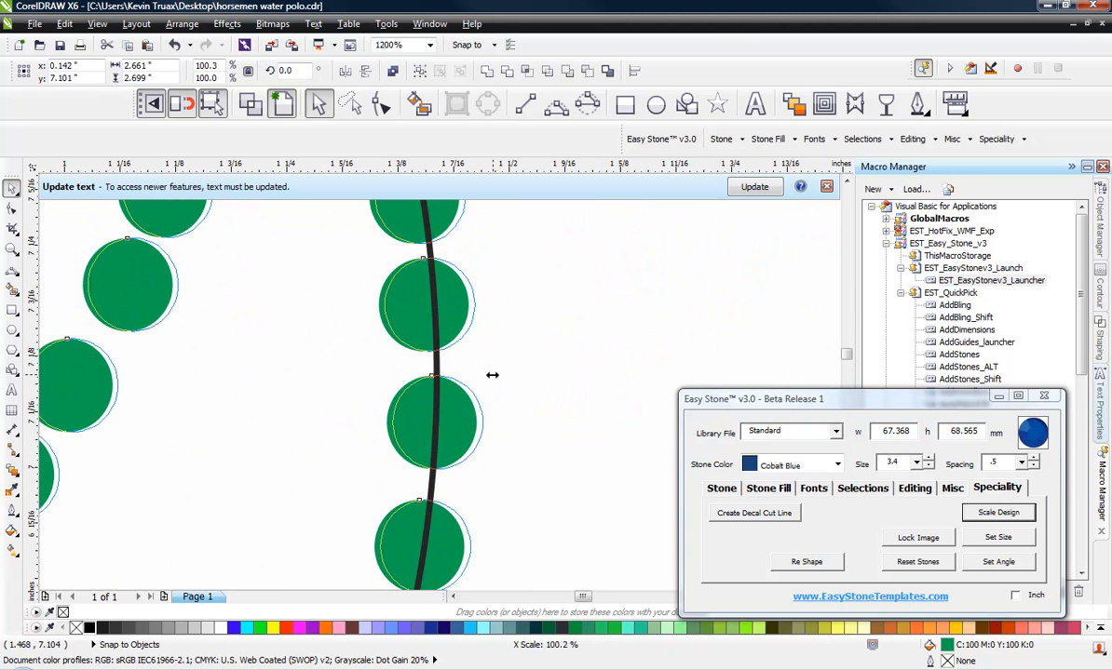
{"action": "scroll", "coordinate": [608, 392], "scroll_direction": "down", "scroll_amount": 3}
{"action": "scroll", "coordinate": [466, 270], "scroll_direction": "up", "scroll_amount": 2}
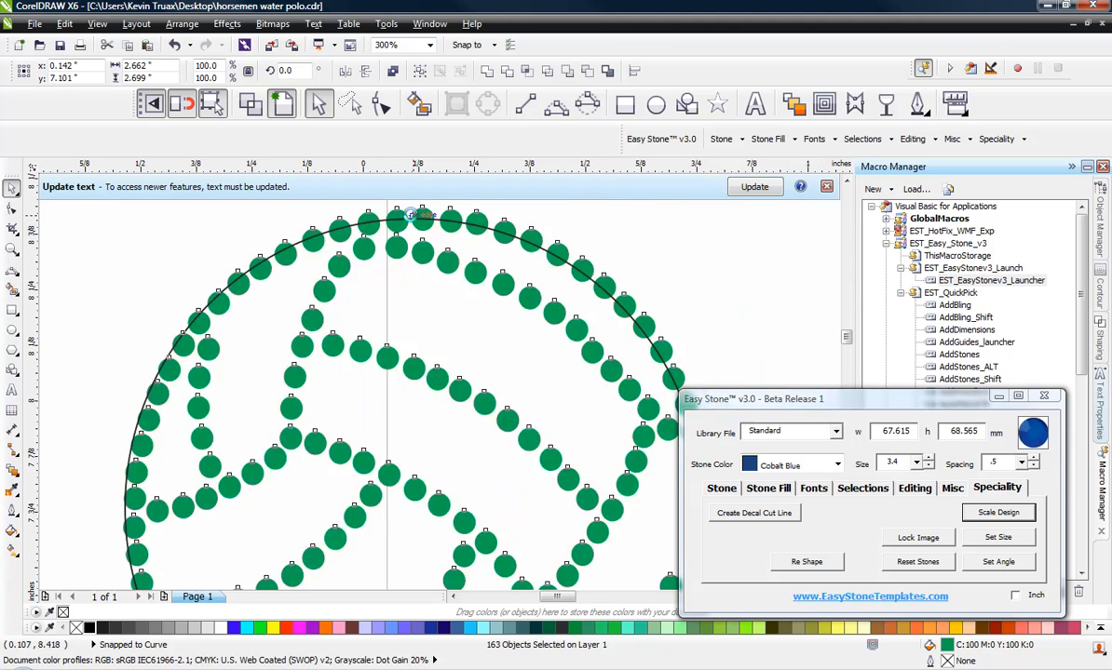
{"action": "scroll", "coordinate": [486, 258], "scroll_direction": "down", "scroll_amount": 3}
{"action": "scroll", "coordinate": [327, 407], "scroll_direction": "up", "scroll_amount": 2}
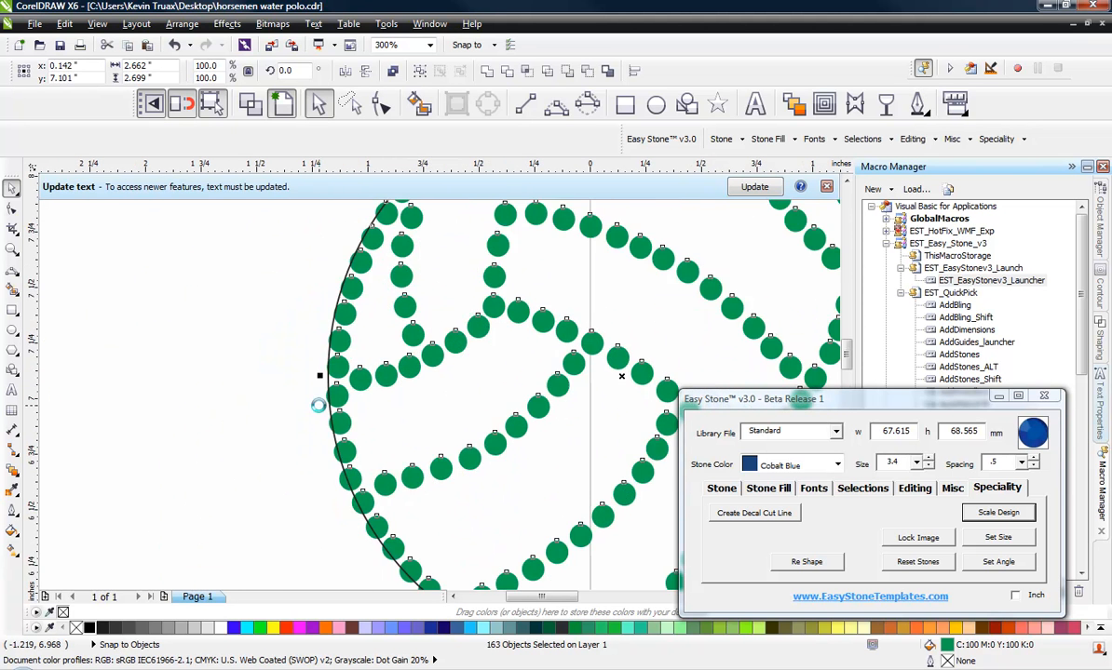
{"action": "left_click_drag", "start_coordinate": [341, 368], "coordinate": [320, 368]}
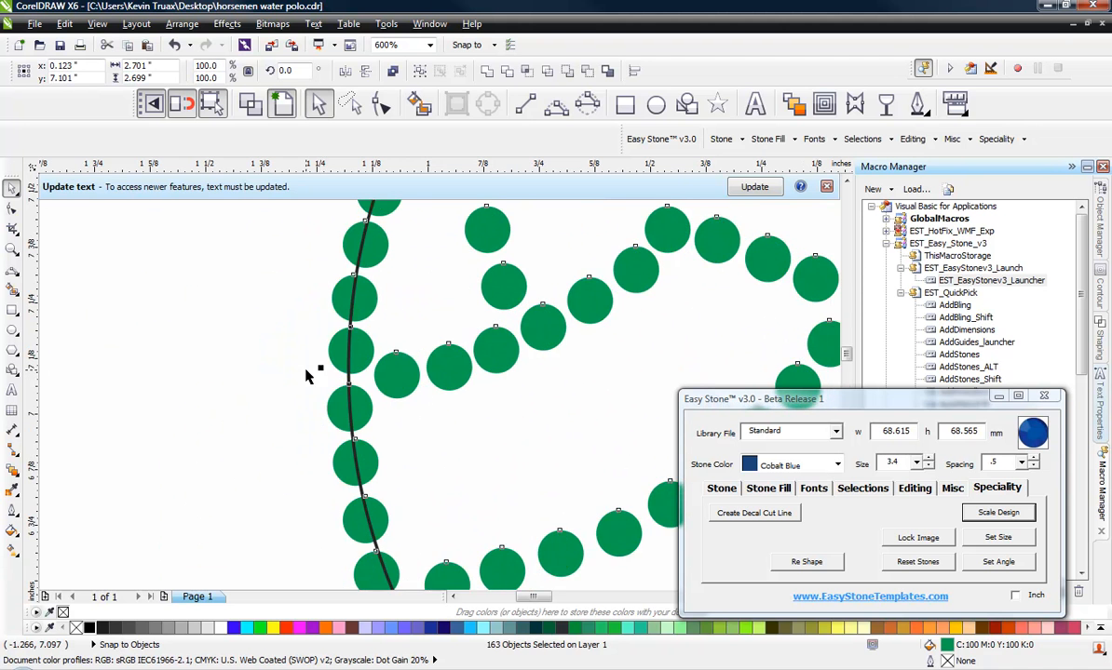
{"action": "scroll", "coordinate": [306, 375], "scroll_direction": "down", "scroll_amount": 2}
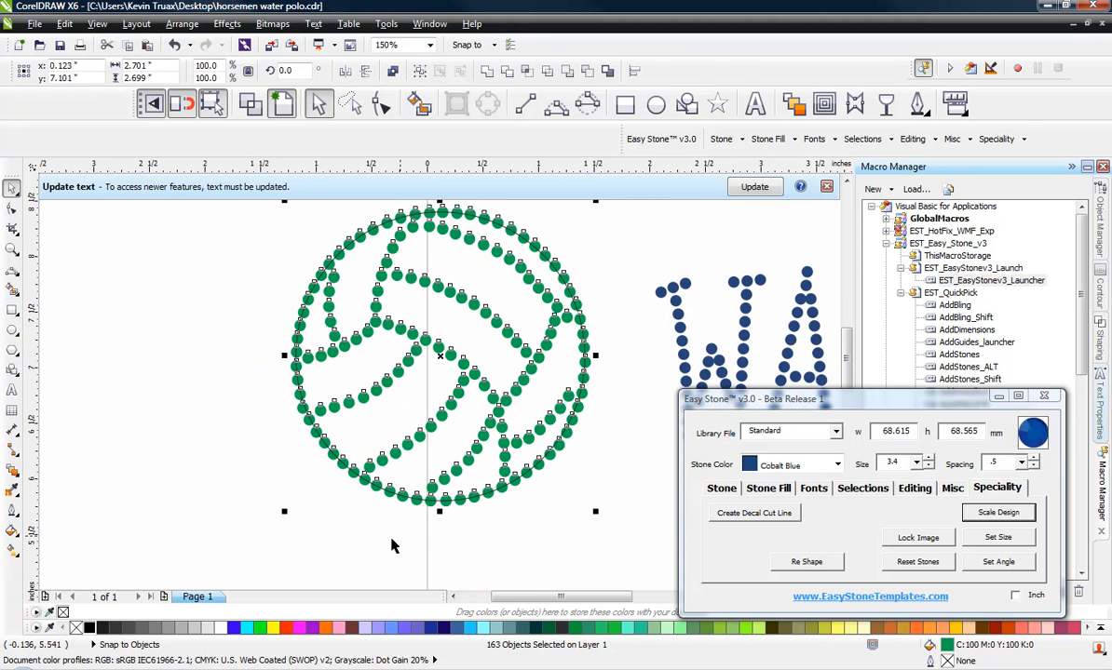
Step: Delete the guide circle
{"action": "left_click", "coordinate": [392, 545]}
{"action": "left_click", "coordinate": [392, 430]}
{"action": "key", "text": "Delete"}
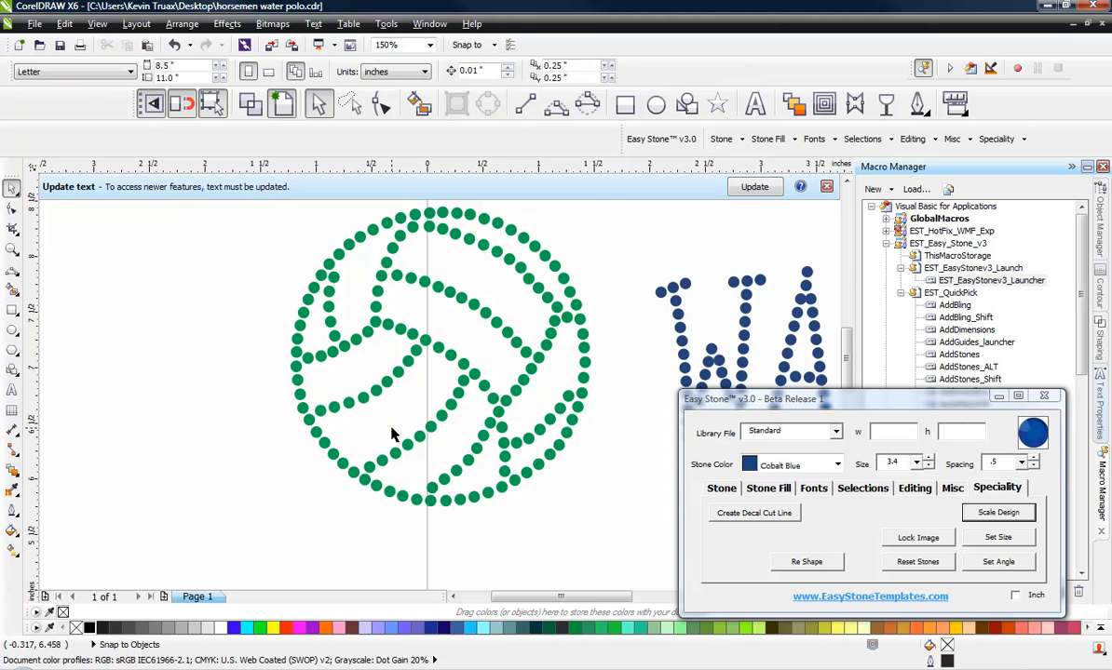
Step: Compare the size of a single volleyball stone with a WATER POLO stone
{"action": "scroll", "coordinate": [233, 365], "scroll_direction": "down", "scroll_amount": 2}
{"action": "scroll", "coordinate": [270, 352], "scroll_direction": "up", "scroll_amount": 1}
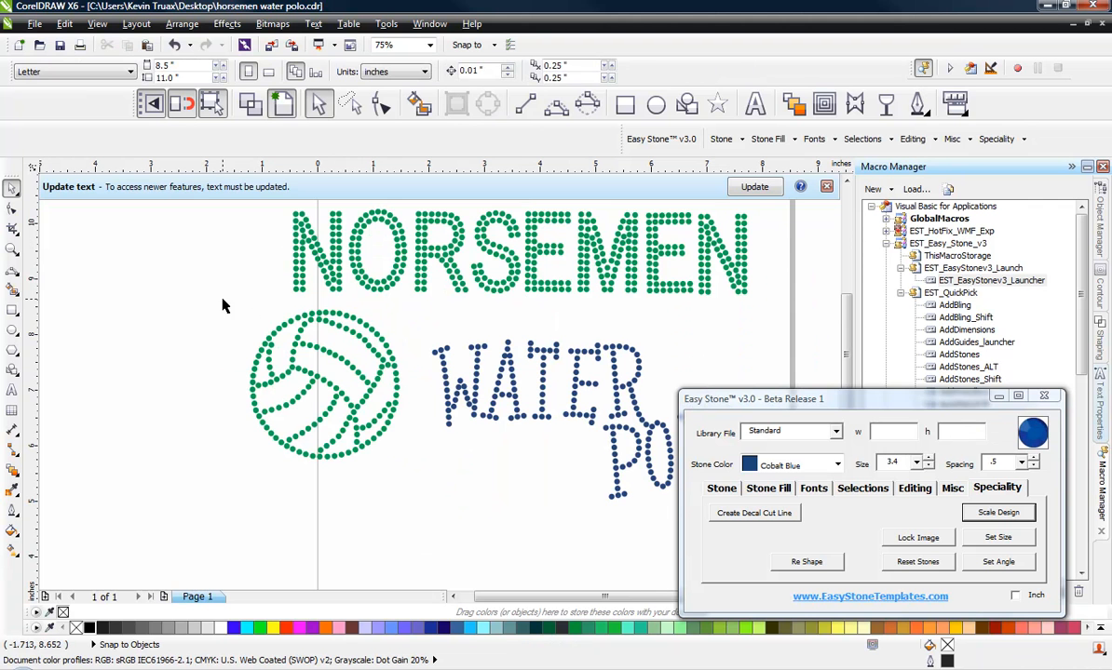
{"action": "left_click_drag", "start_coordinate": [224, 305], "coordinate": [210, 375]}
{"action": "left_click", "coordinate": [276, 380]}
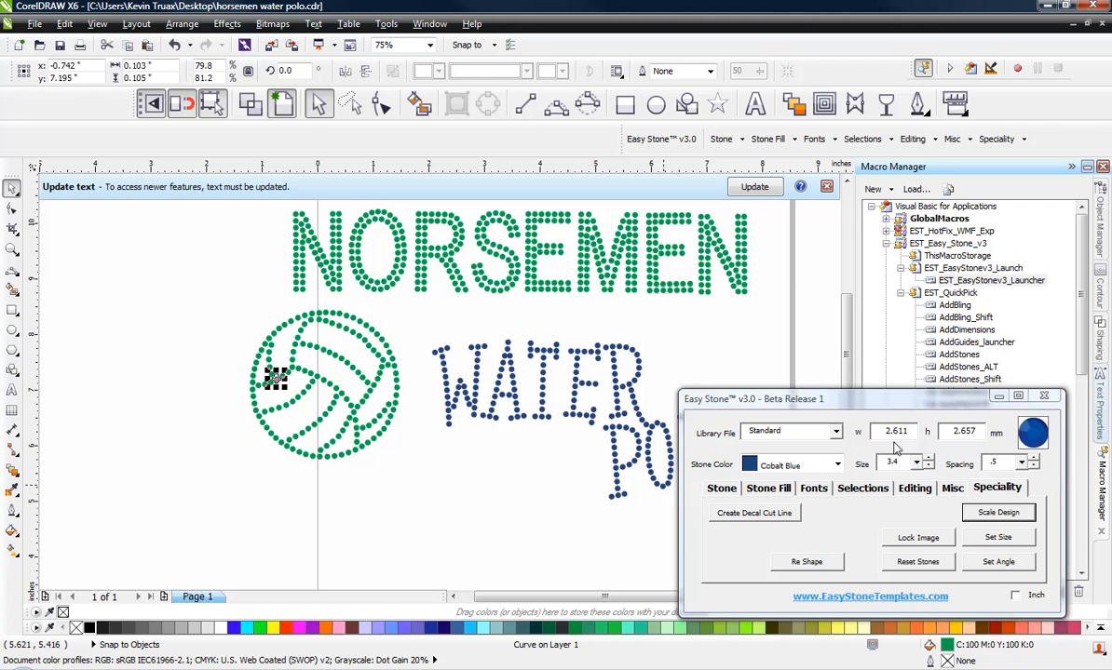
{"action": "left_click", "coordinate": [245, 314]}
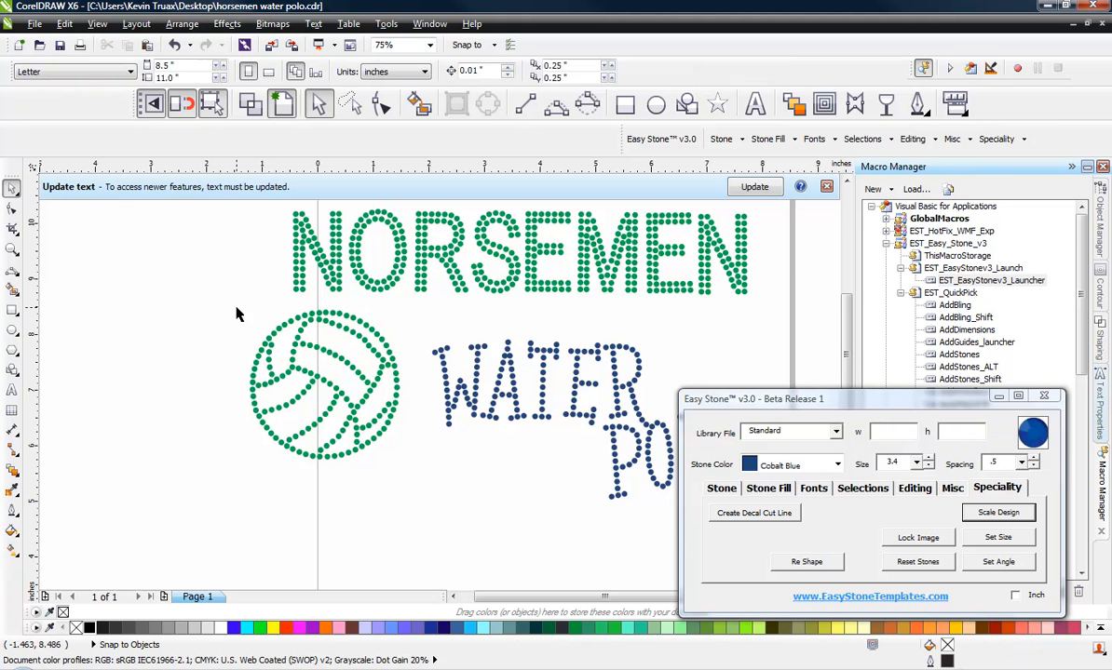
{"action": "left_click", "coordinate": [438, 359]}
{"action": "left_click", "coordinate": [533, 440]}
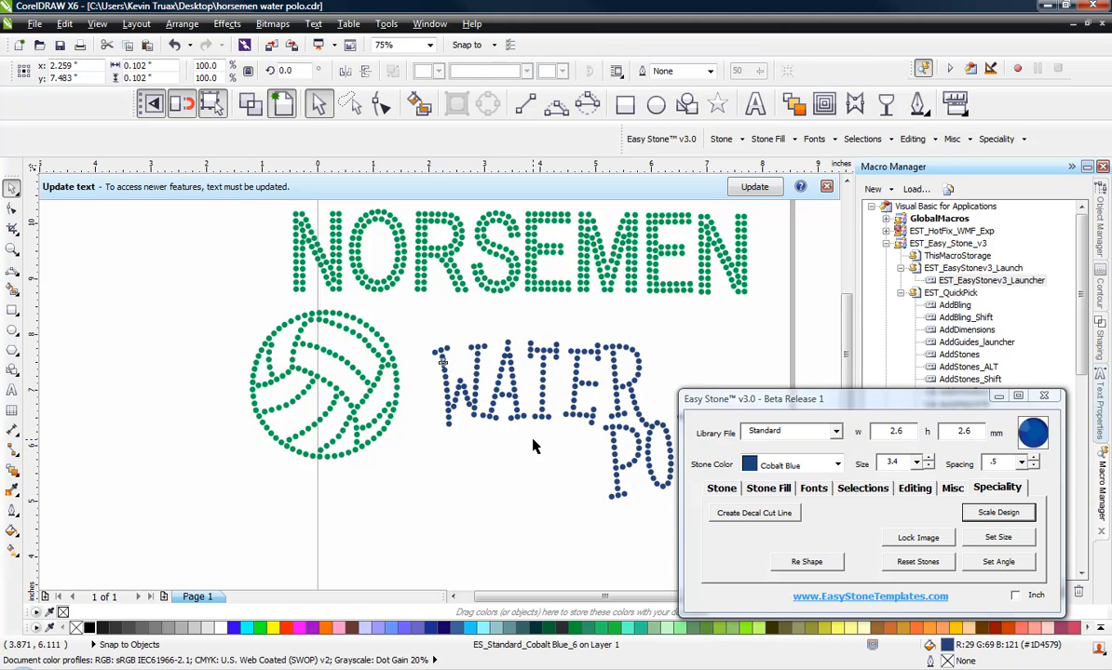
{"action": "scroll", "coordinate": [426, 429], "scroll_direction": "down", "scroll_amount": 1}
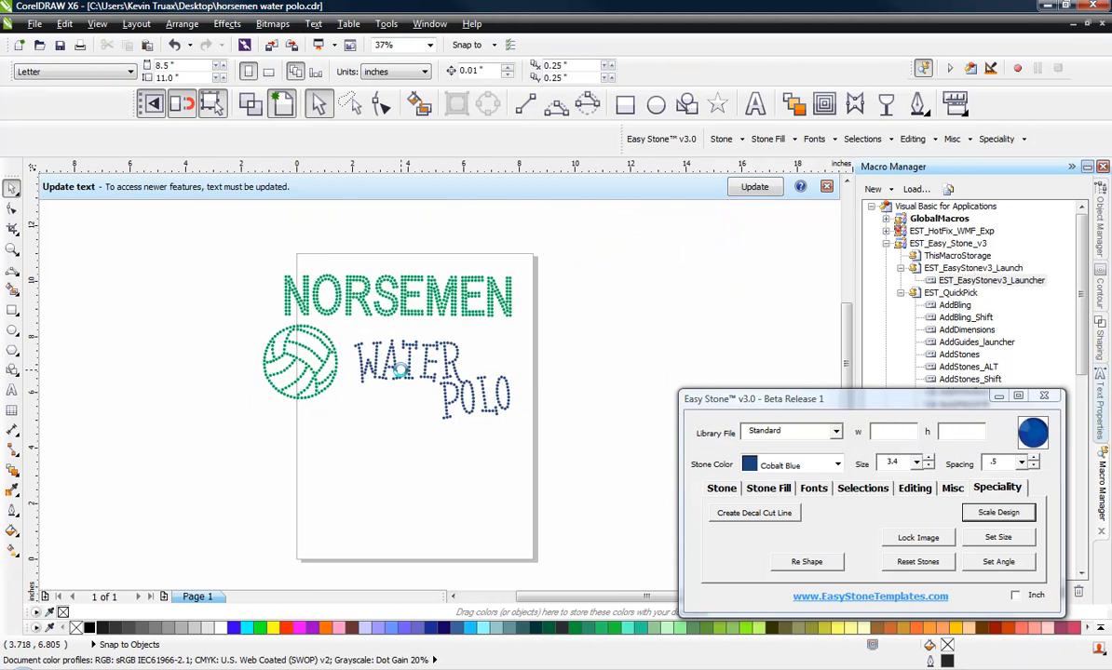
{"action": "scroll", "coordinate": [372, 358], "scroll_direction": "up", "scroll_amount": 1}
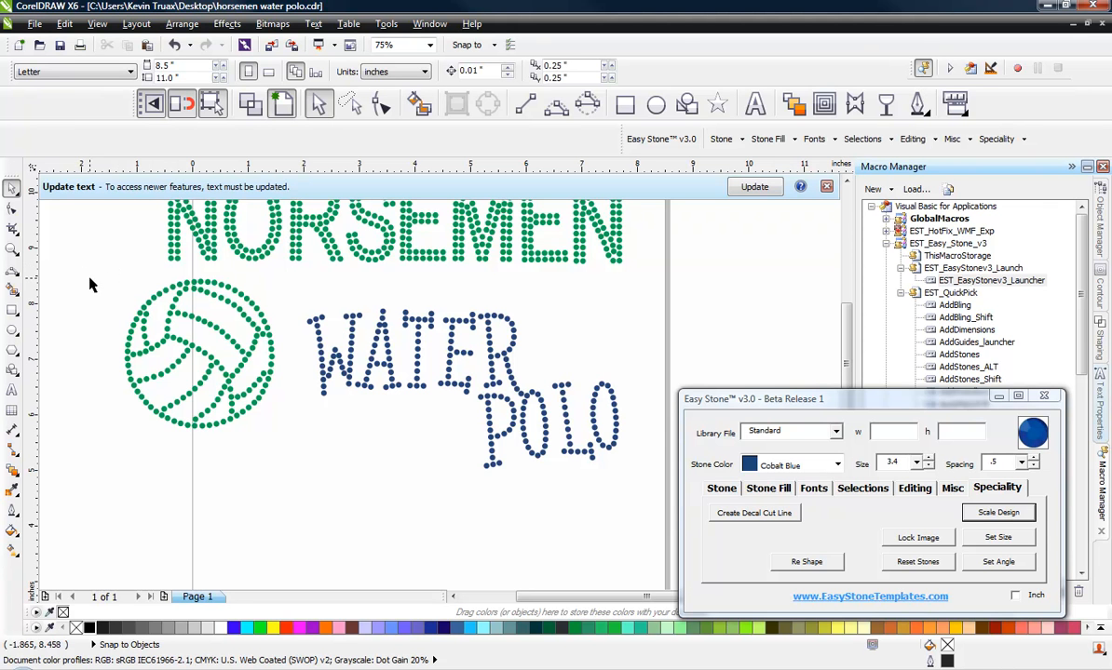
Step: Select the volleyball stones and resize/replace them with size 2.6 stones
{"action": "left_click_drag", "start_coordinate": [97, 270], "coordinate": [300, 469]}
{"action": "left_click", "coordinate": [917, 464]}
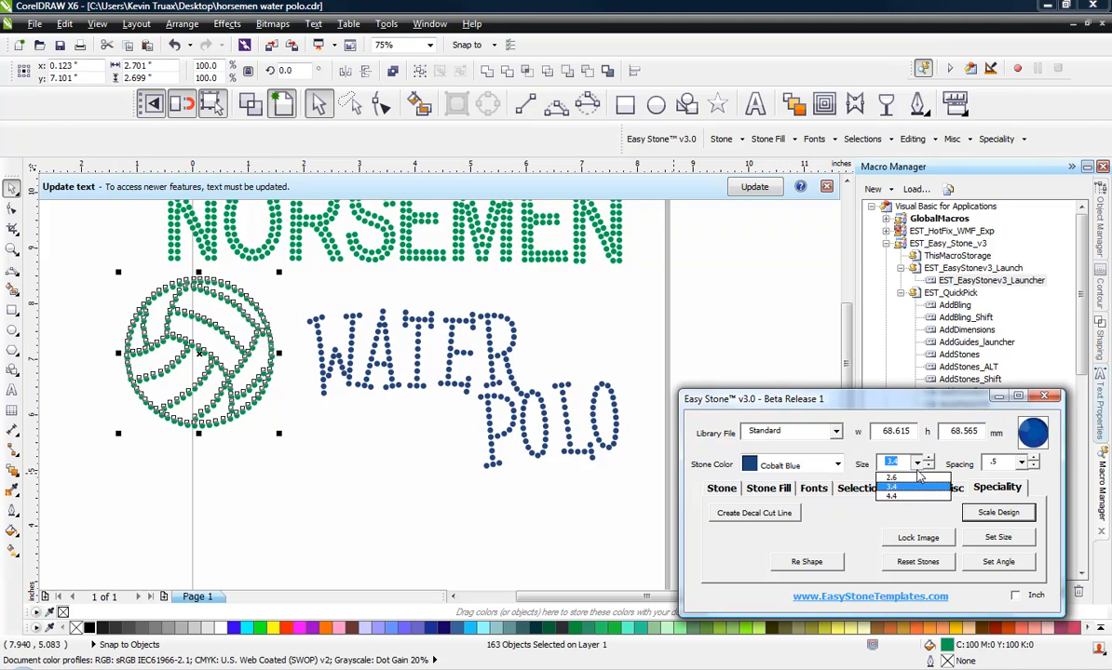
{"action": "left_click", "coordinate": [892, 477]}
{"action": "left_click", "coordinate": [723, 490]}
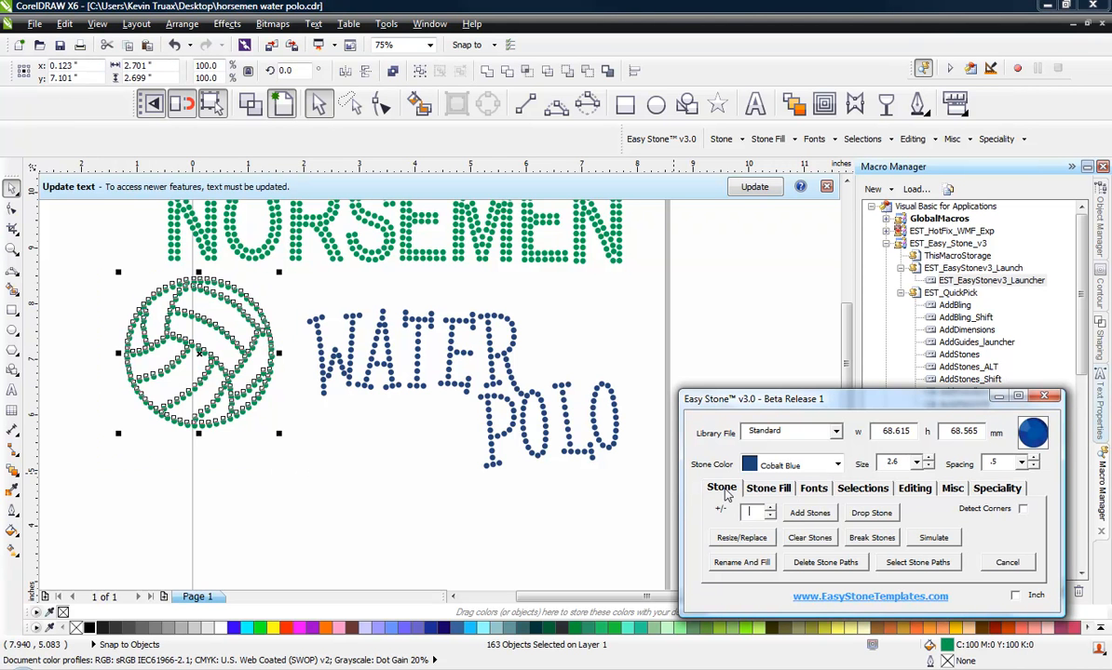
{"action": "left_click", "coordinate": [734, 542]}
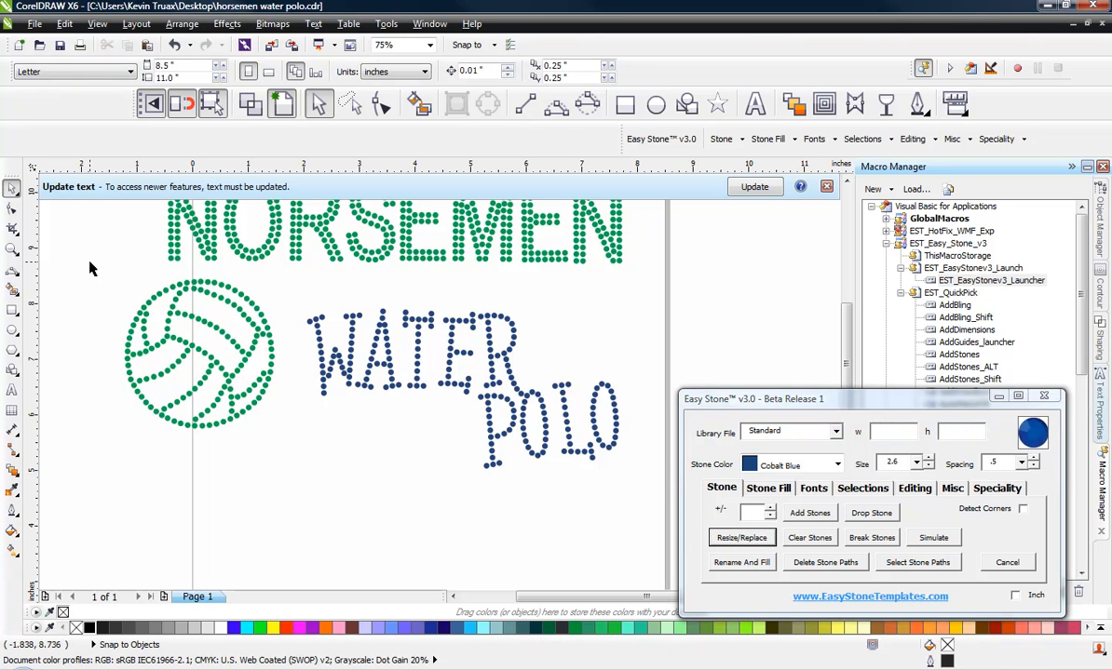
Step: Select the volleyball stones again and zoom in to check the replaced stones
{"action": "left_click_drag", "start_coordinate": [90, 279], "coordinate": [286, 465]}
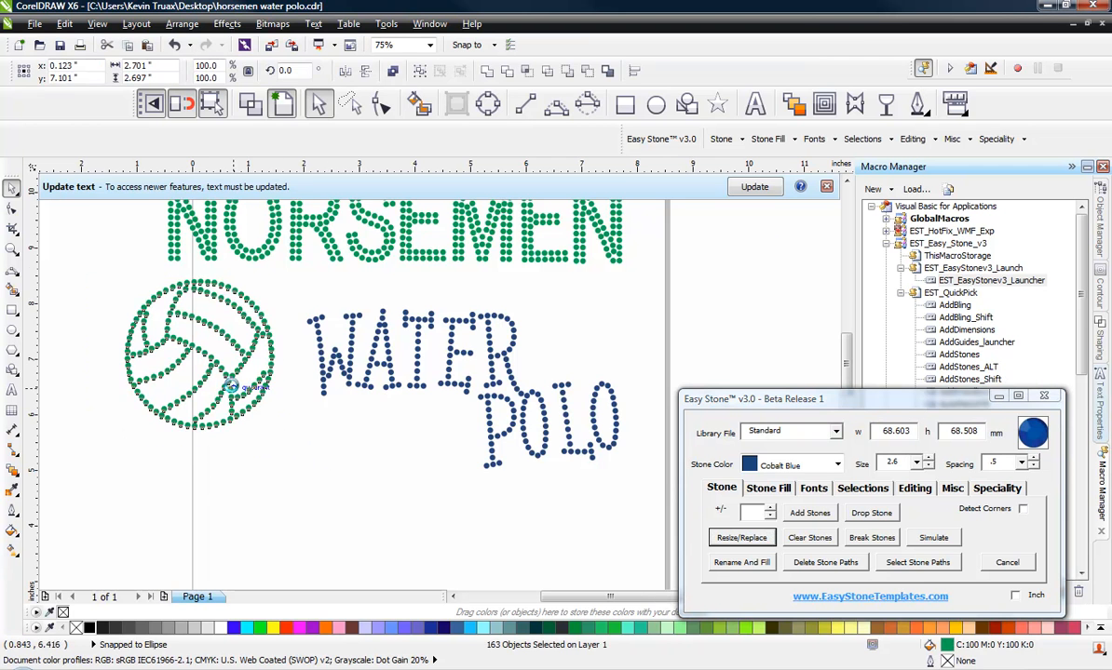
{"action": "scroll", "coordinate": [223, 371], "scroll_direction": "up", "scroll_amount": 2}
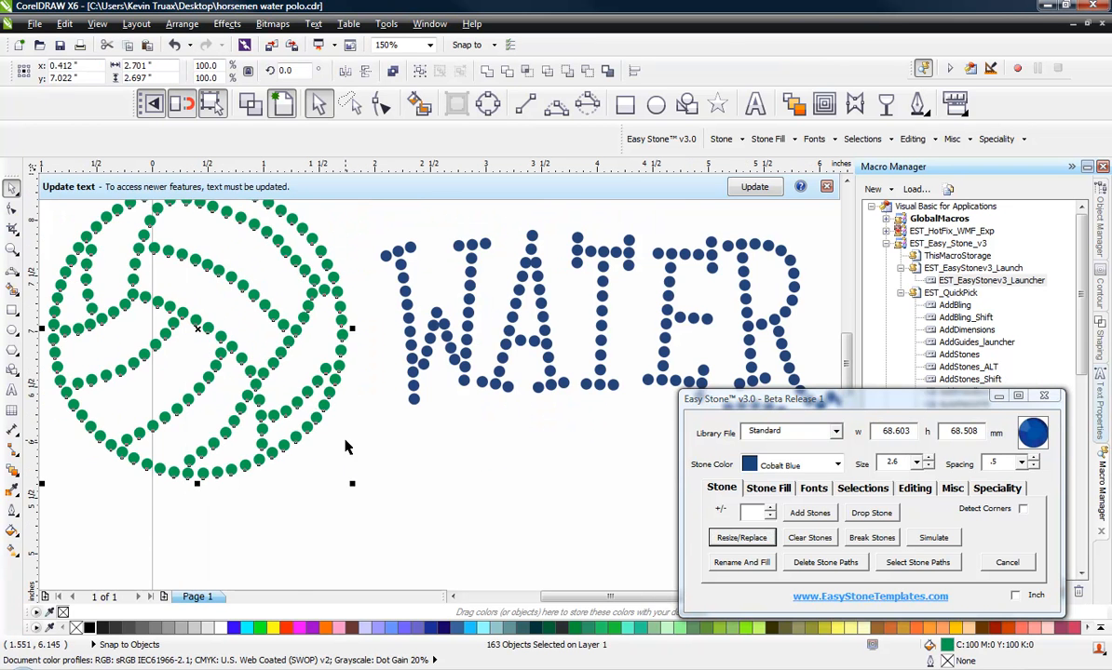
{"action": "scroll", "coordinate": [354, 443], "scroll_direction": "down", "scroll_amount": 4}
{"action": "left_click", "coordinate": [392, 477]}
{"action": "scroll", "coordinate": [447, 425], "scroll_direction": "up", "scroll_amount": 2}
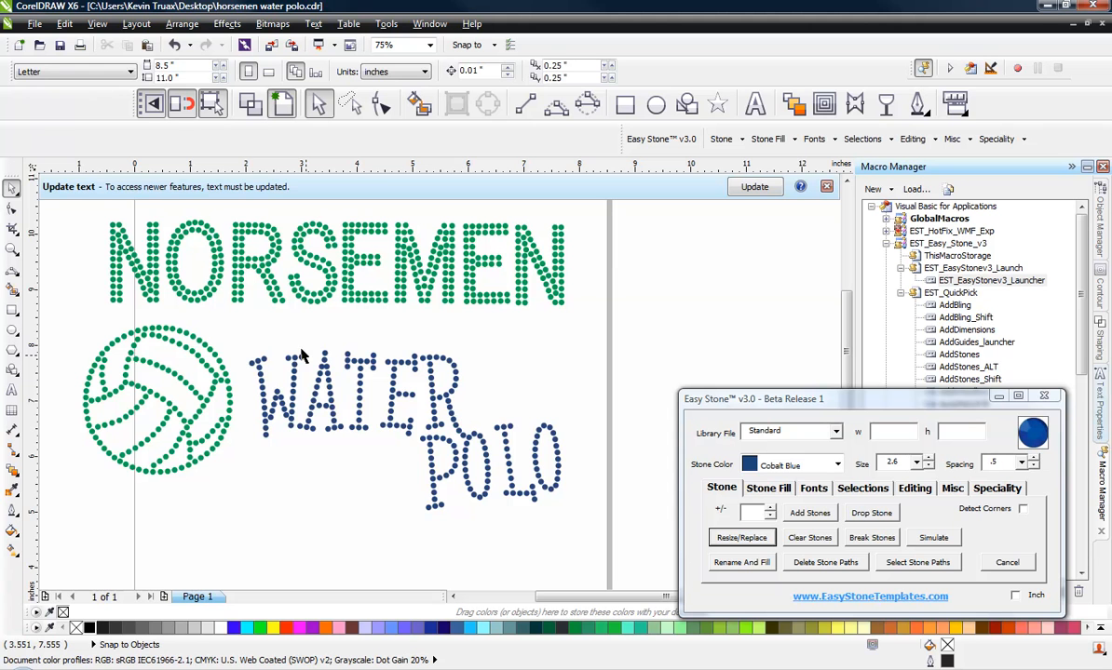
Step: Select the WATER POLO lettering and move it slightly upward
{"action": "left_click_drag", "start_coordinate": [241, 335], "coordinate": [588, 537]}
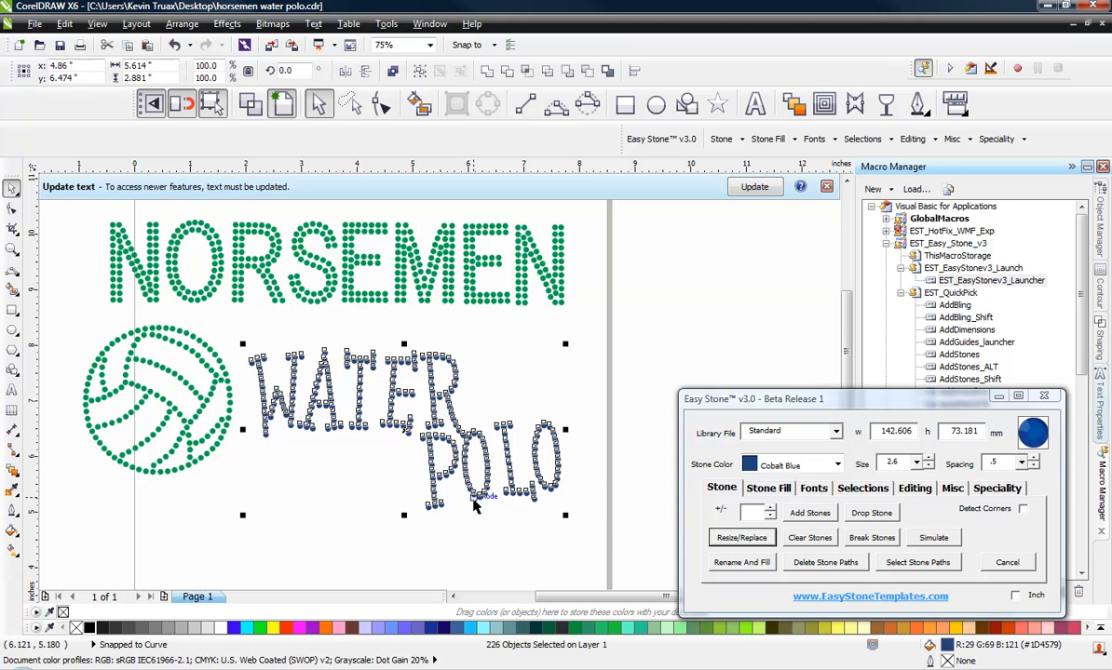
{"action": "left_click_drag", "start_coordinate": [463, 479], "coordinate": [461, 461]}
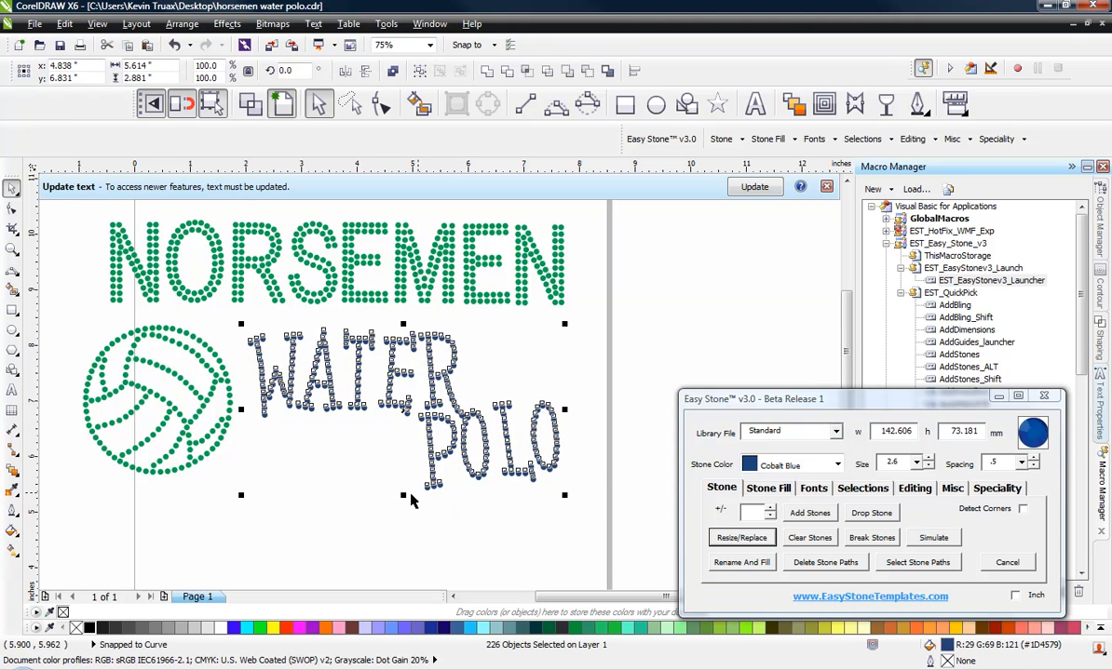
Step: Draw a 3-point curve along the volleyball's upper inner seam and re-space that seam's stones along it
{"action": "left_click", "coordinate": [302, 484]}
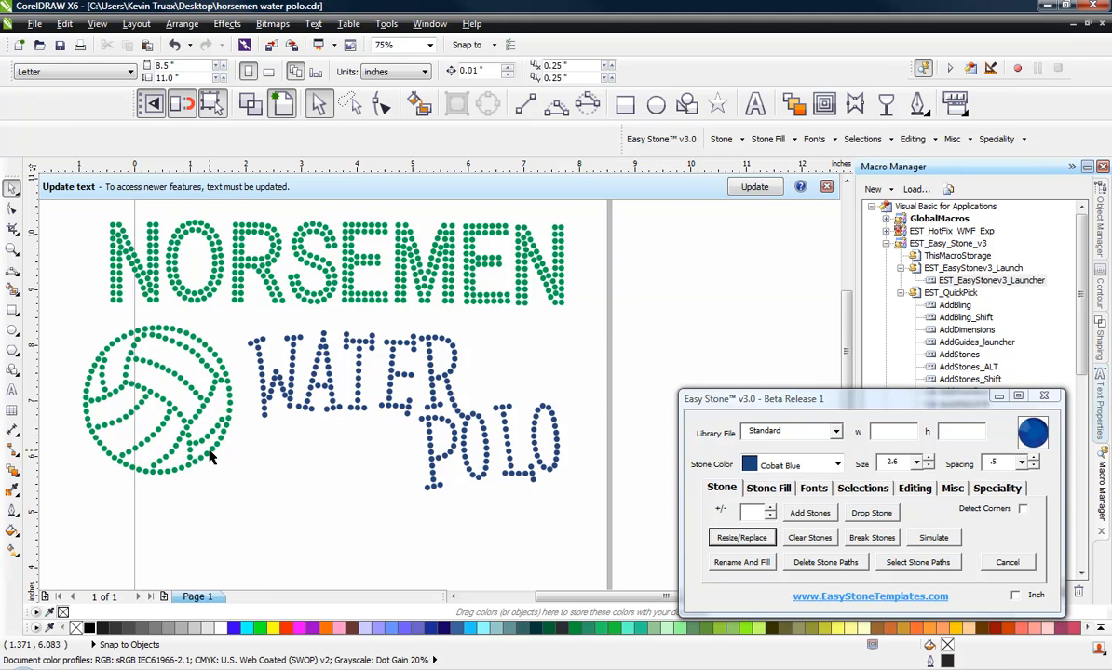
{"action": "scroll", "coordinate": [109, 328], "scroll_direction": "up", "scroll_amount": 2}
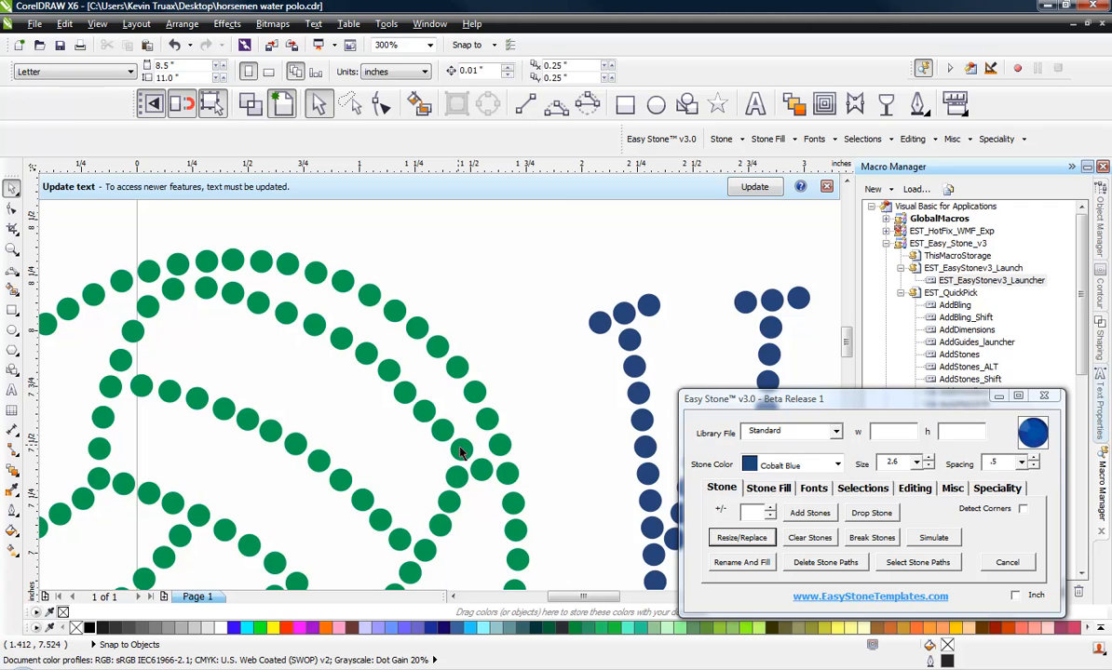
{"action": "left_click", "coordinate": [556, 104]}
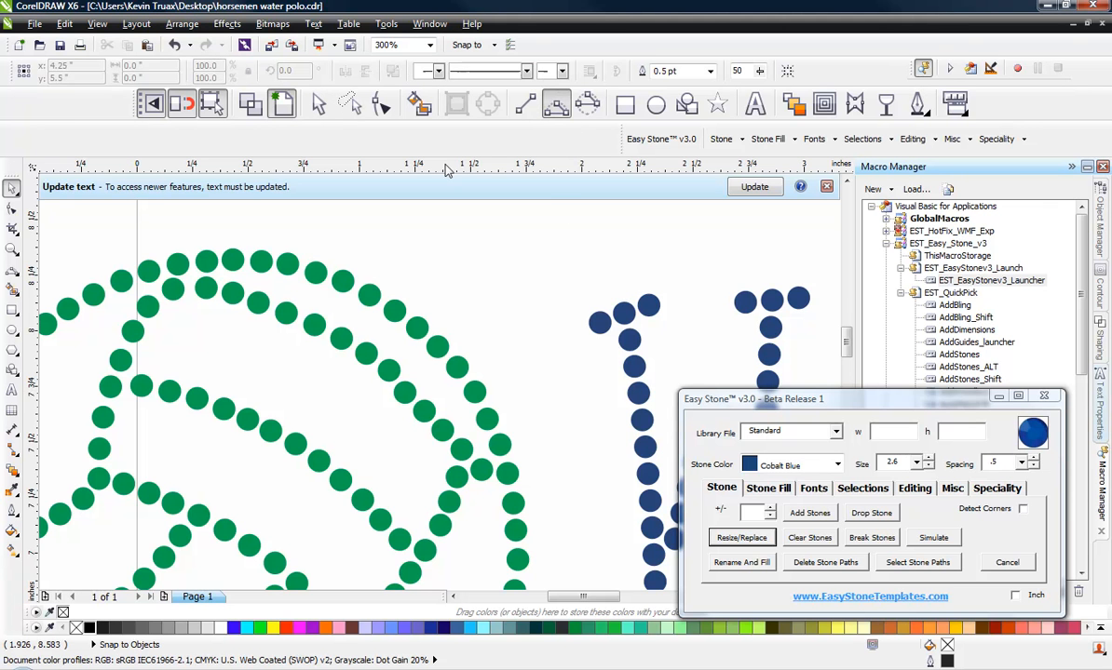
{"action": "left_click_drag", "start_coordinate": [173, 289], "coordinate": [456, 450]}
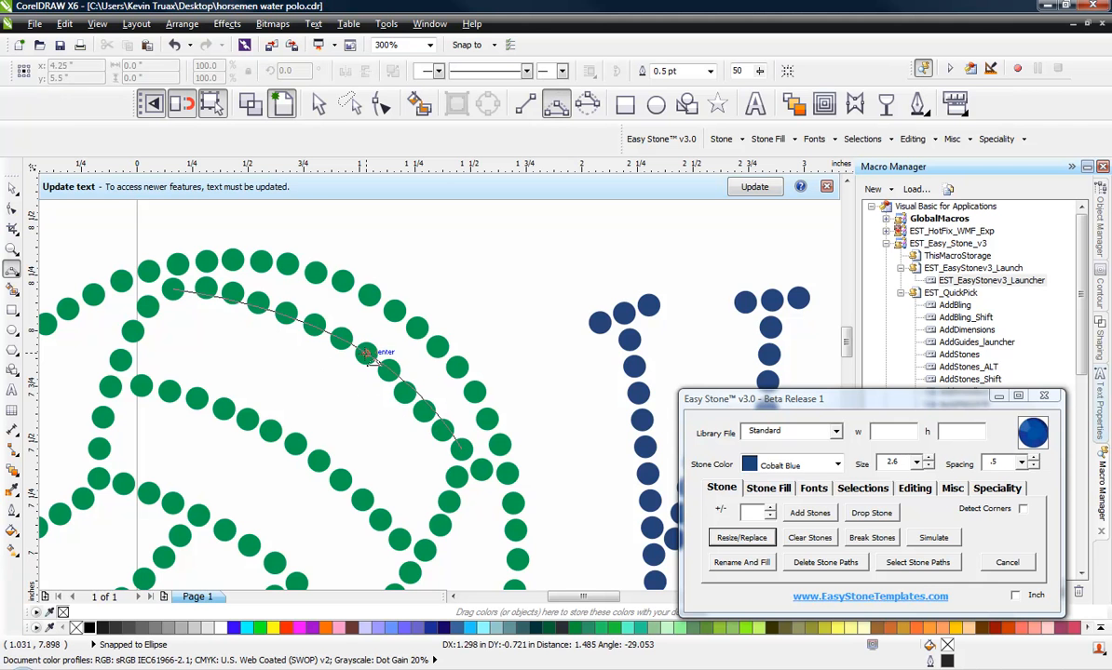
{"action": "left_click", "coordinate": [366, 353]}
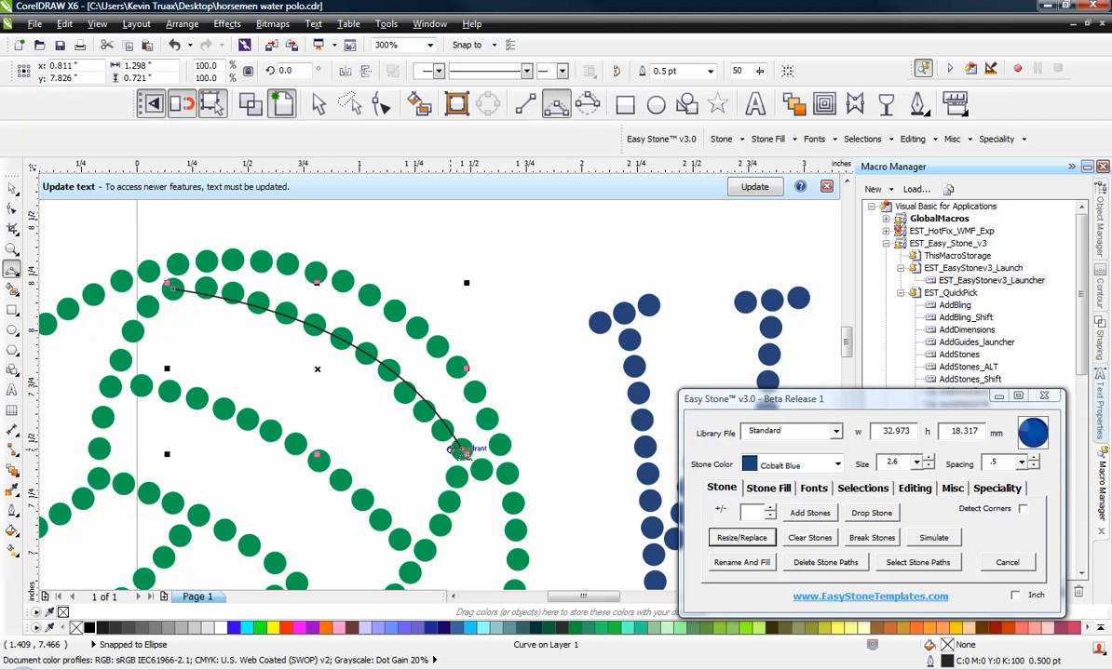
{"action": "left_click", "coordinate": [916, 490]}
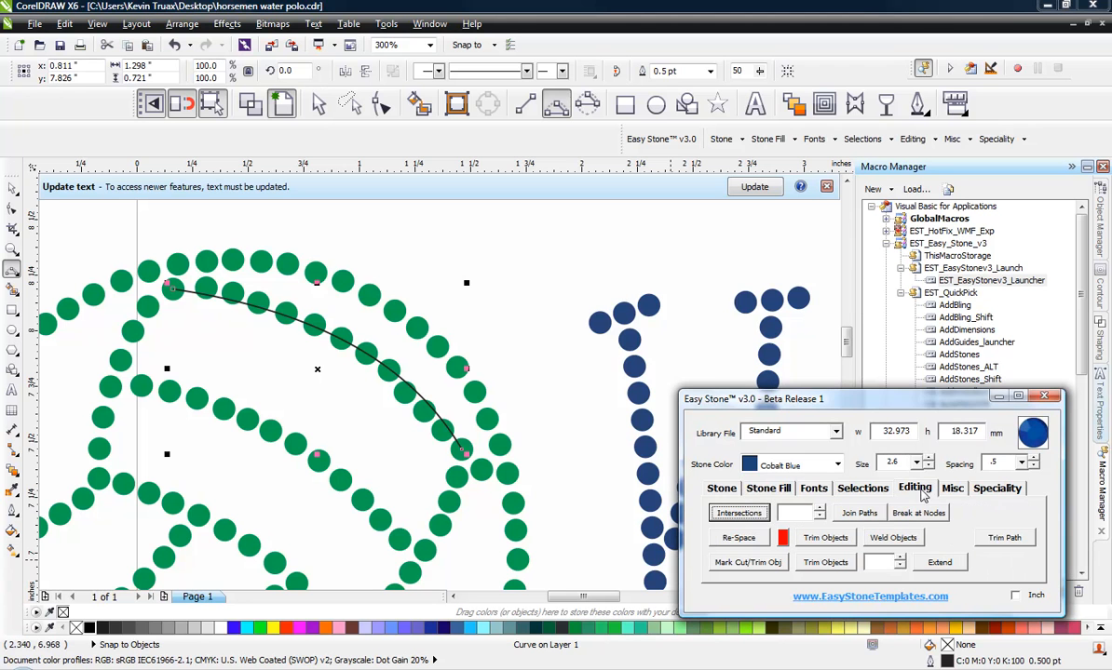
{"action": "left_click", "coordinate": [742, 540]}
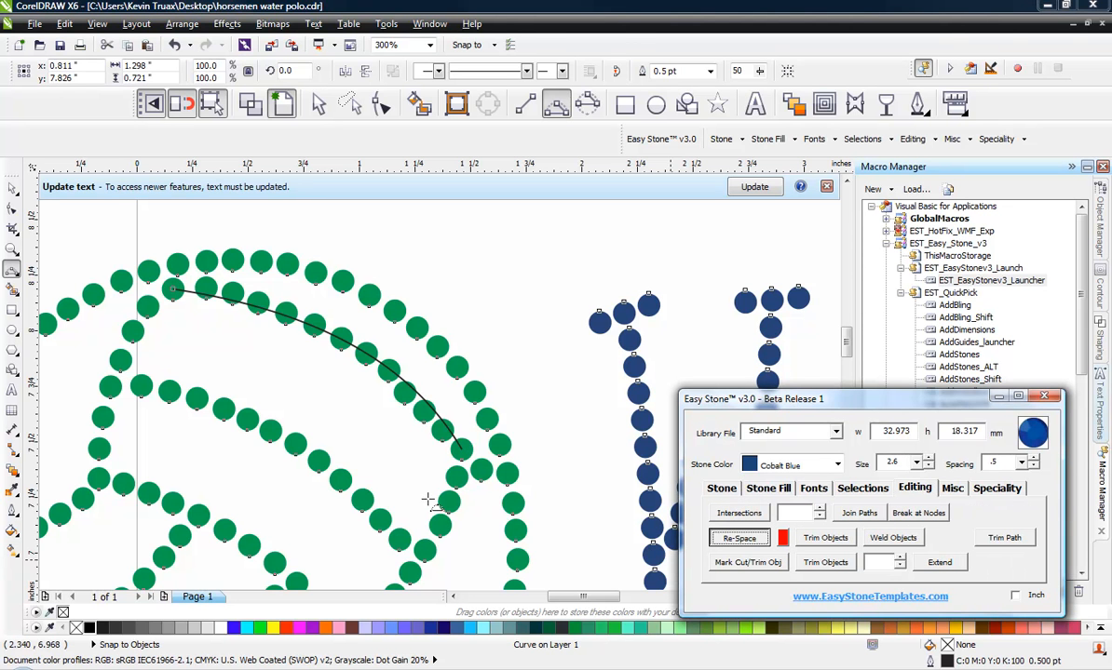
{"action": "left_click", "coordinate": [570, 322]}
Step: Draw a 3-point curve along the volleyball's lower diagonal seam and re-space its stones along the curve
{"action": "scroll", "coordinate": [423, 242], "scroll_direction": "down", "scroll_amount": 2}
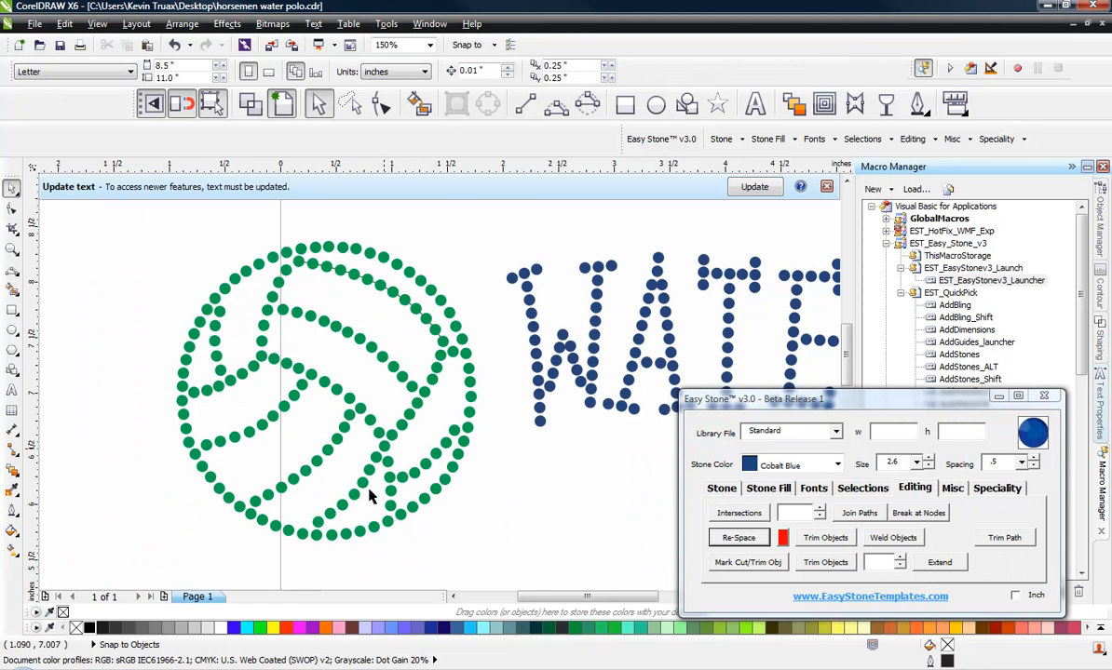
{"action": "scroll", "coordinate": [343, 550], "scroll_direction": "up", "scroll_amount": 2}
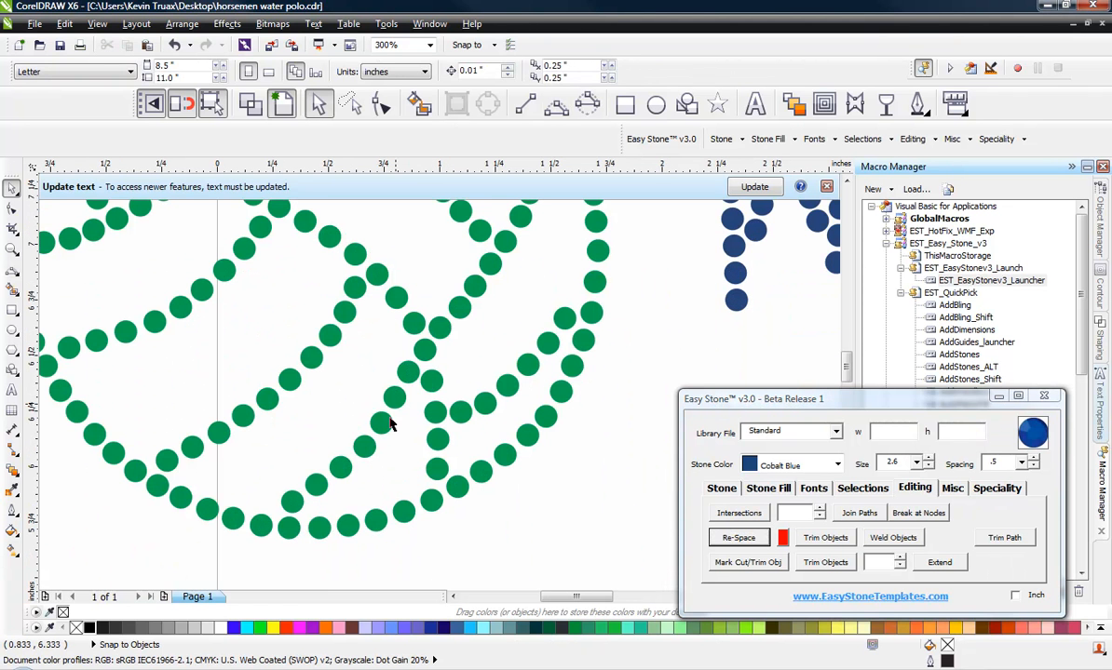
{"action": "left_click", "coordinate": [556, 105]}
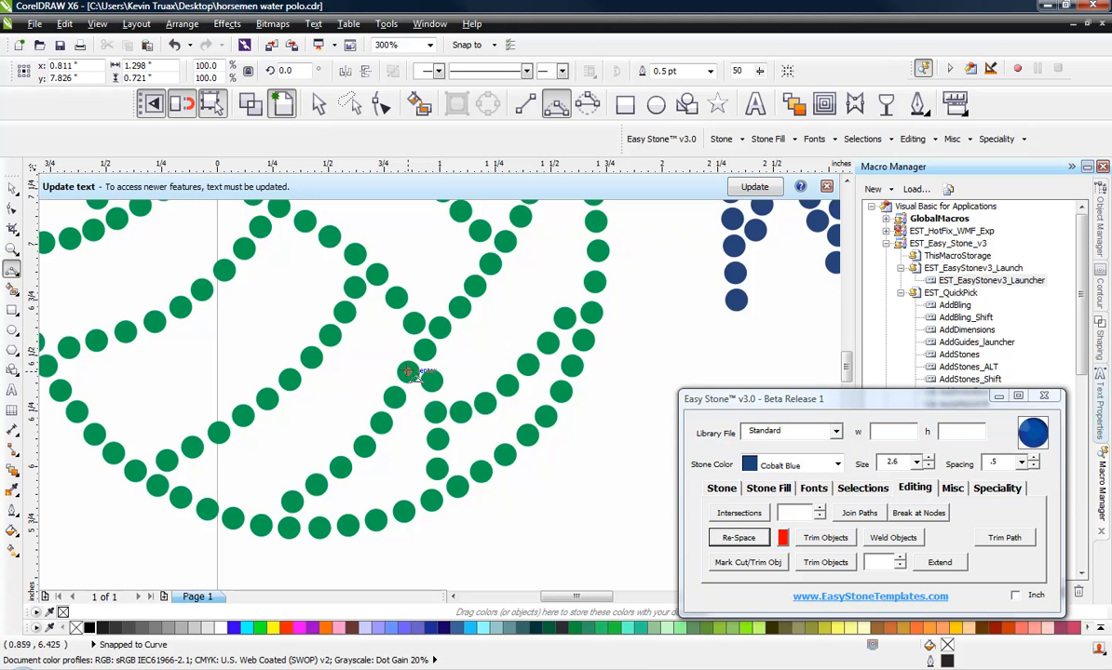
{"action": "left_click_drag", "start_coordinate": [407, 372], "coordinate": [292, 501]}
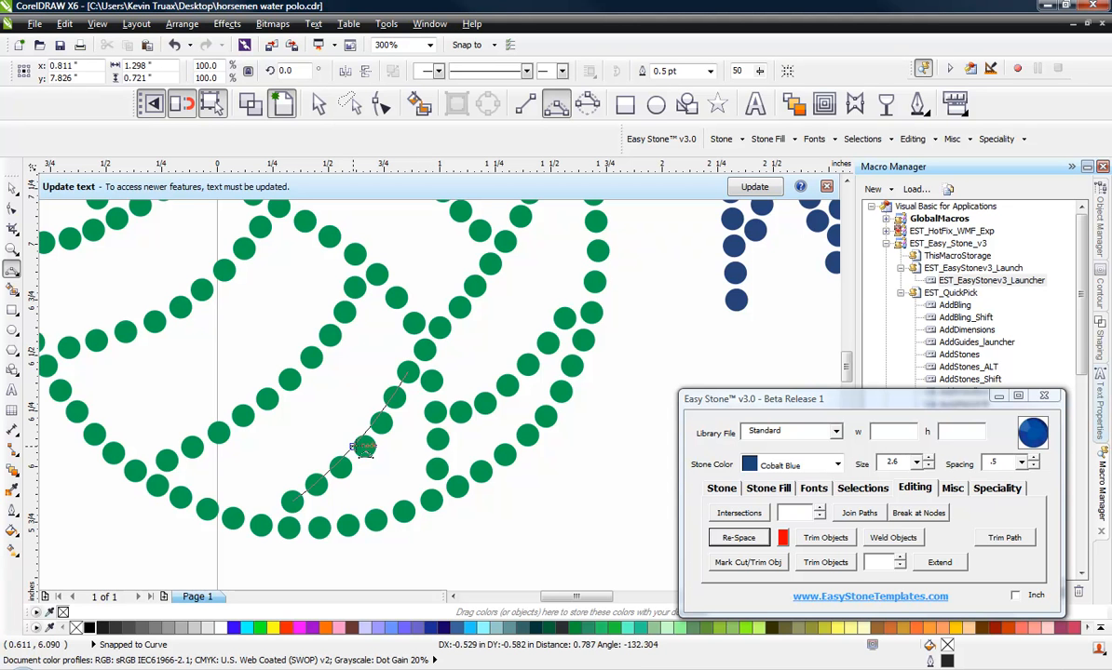
{"action": "left_click_drag", "start_coordinate": [357, 450], "coordinate": [358, 449]}
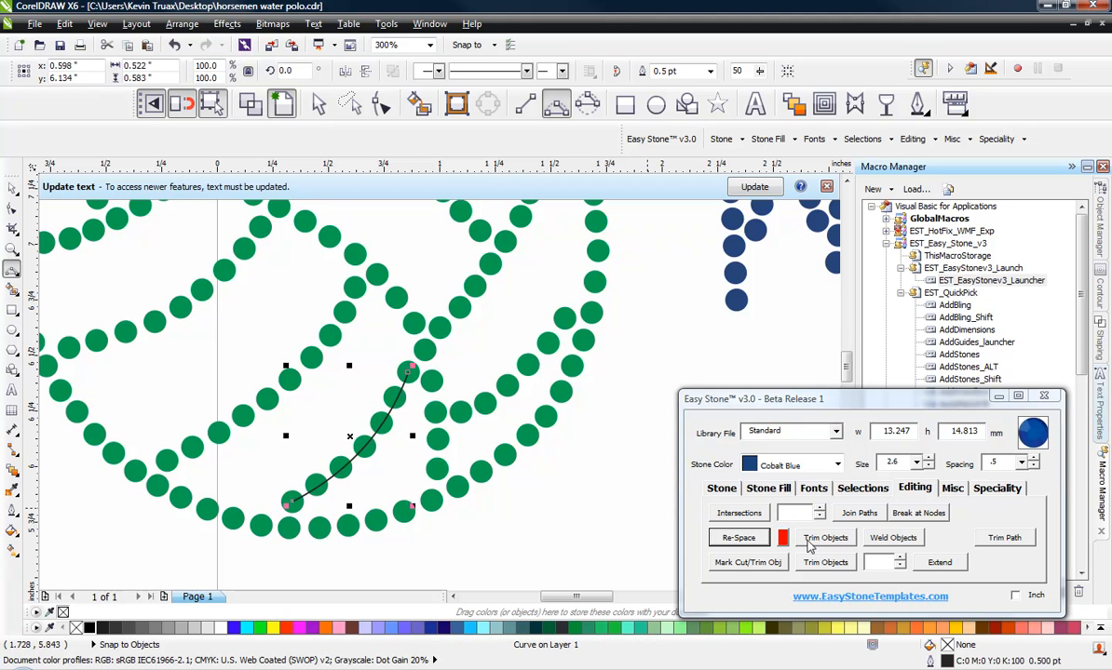
{"action": "left_click", "coordinate": [758, 542]}
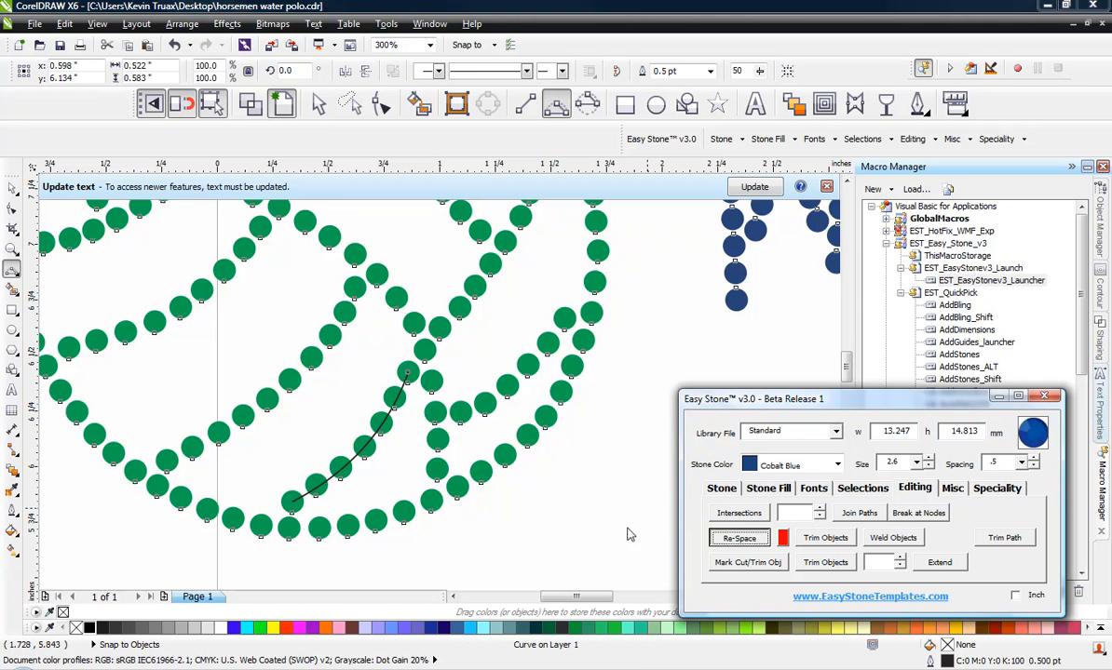
{"action": "left_click", "coordinate": [557, 535]}
Step: Select the whole volleyball design and delete its stone guide paths
{"action": "scroll", "coordinate": [435, 441], "scroll_direction": "down", "scroll_amount": 1}
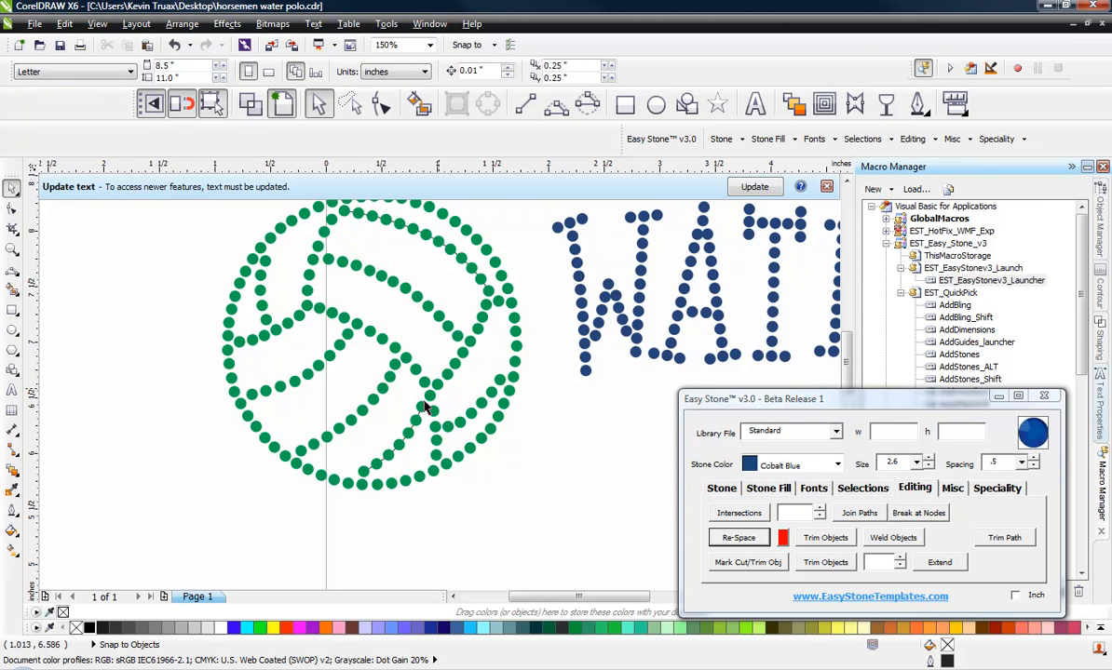
{"action": "scroll", "coordinate": [224, 391], "scroll_direction": "down", "scroll_amount": 1}
{"action": "scroll", "coordinate": [289, 364], "scroll_direction": "up", "scroll_amount": 1}
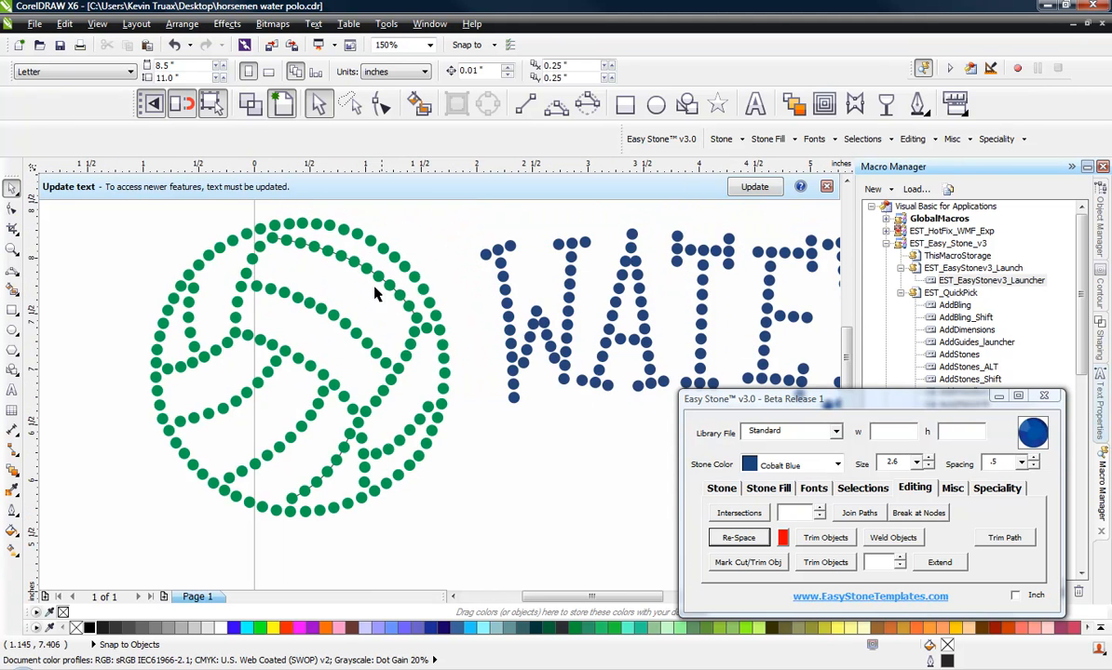
{"action": "scroll", "coordinate": [338, 305], "scroll_direction": "down", "scroll_amount": 1}
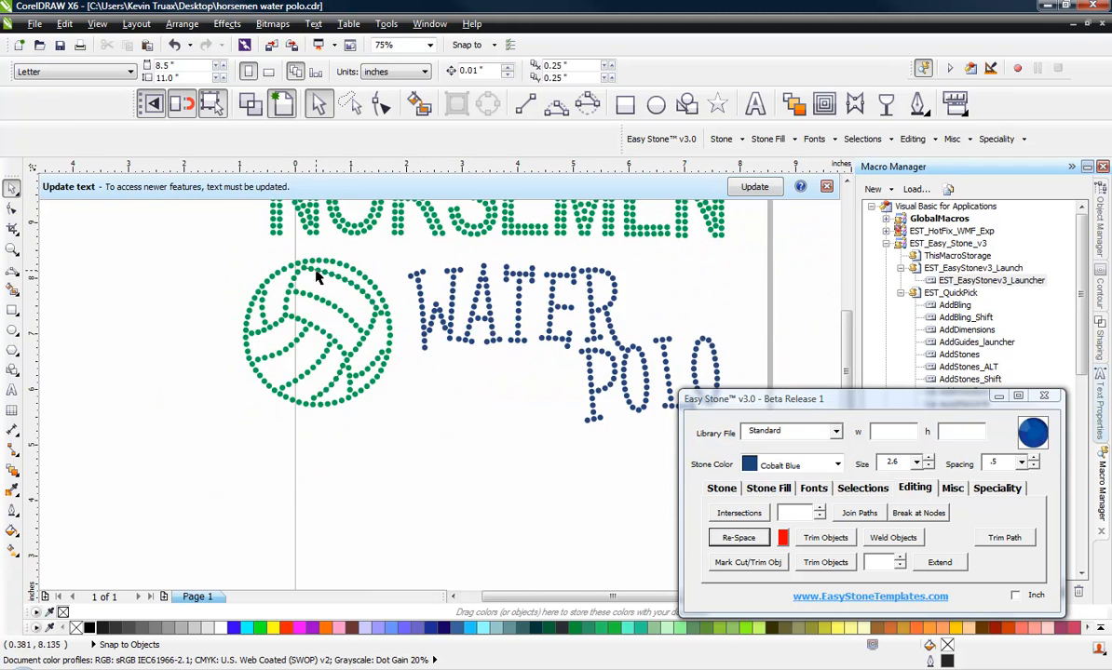
{"action": "scroll", "coordinate": [316, 277], "scroll_direction": "up", "scroll_amount": 1}
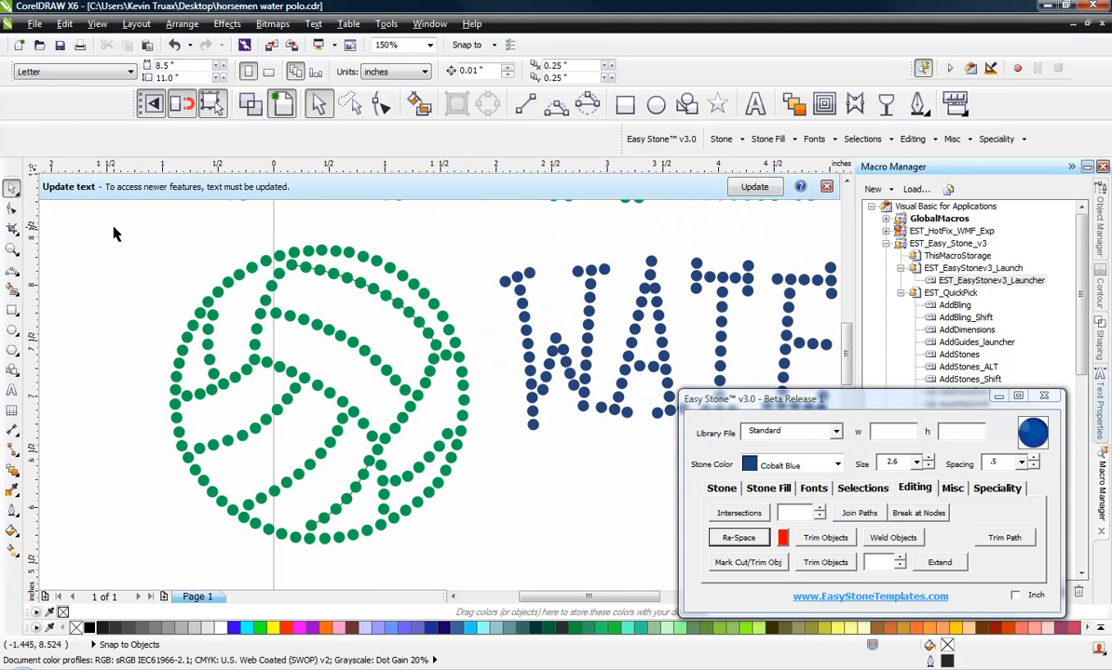
{"action": "left_click_drag", "start_coordinate": [114, 233], "coordinate": [517, 549]}
{"action": "left_click", "coordinate": [722, 490]}
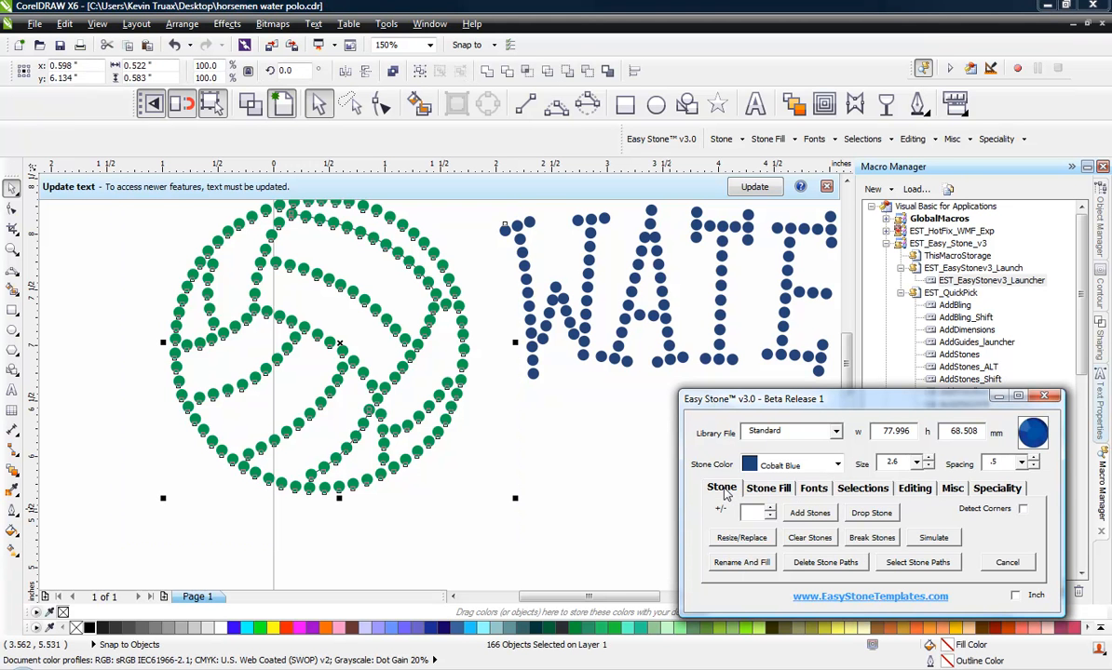
{"action": "left_click", "coordinate": [816, 565]}
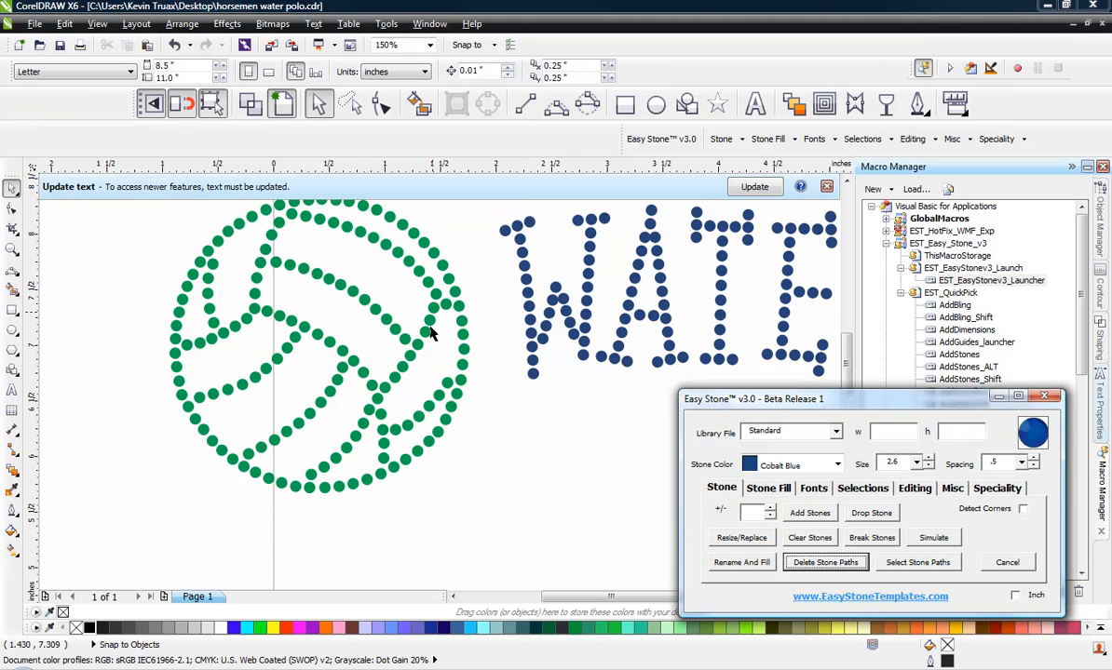
{"action": "scroll", "coordinate": [304, 503], "scroll_direction": "down", "scroll_amount": 1}
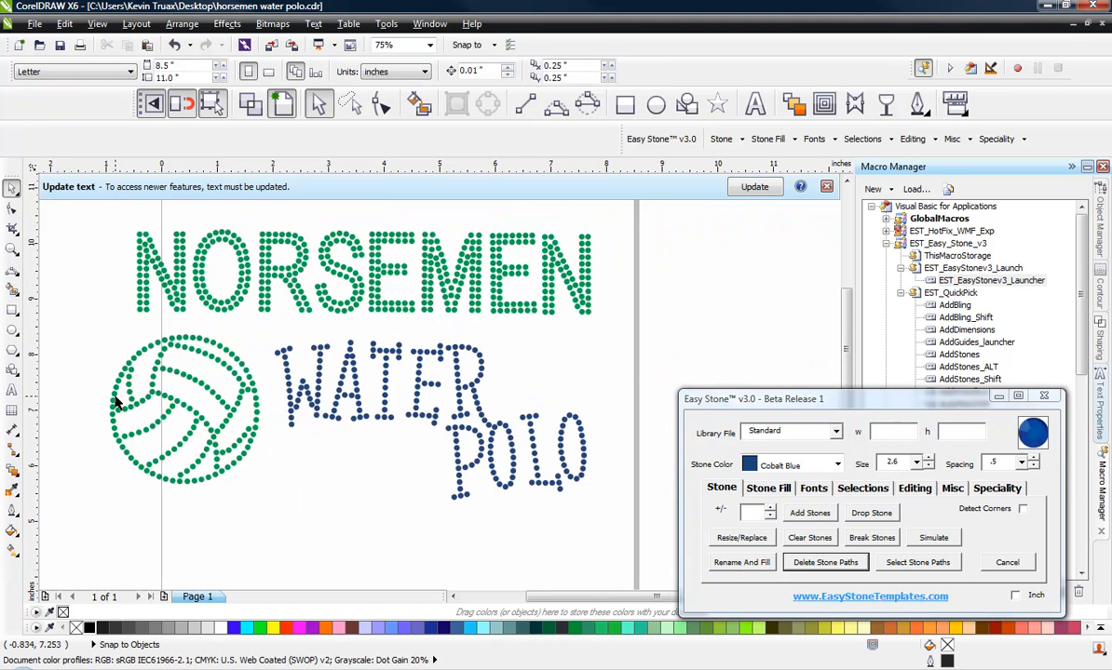